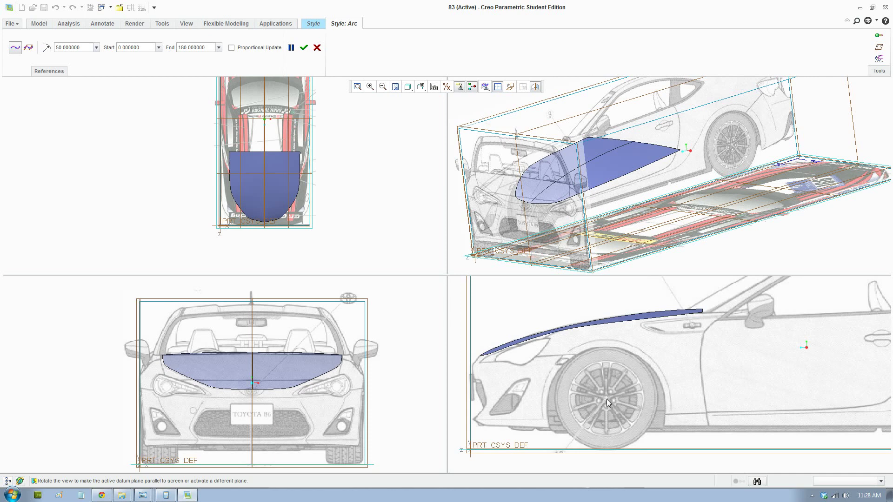
# Leave the arc command and make the RIGHT datum plane, parallel to the car's side image, the active plane.
pyautogui.click(317, 47)
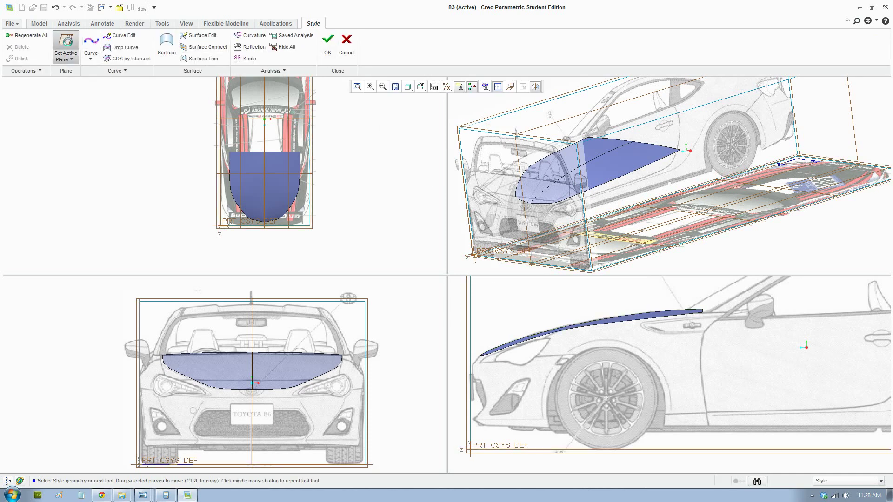
pyautogui.click(66, 46)
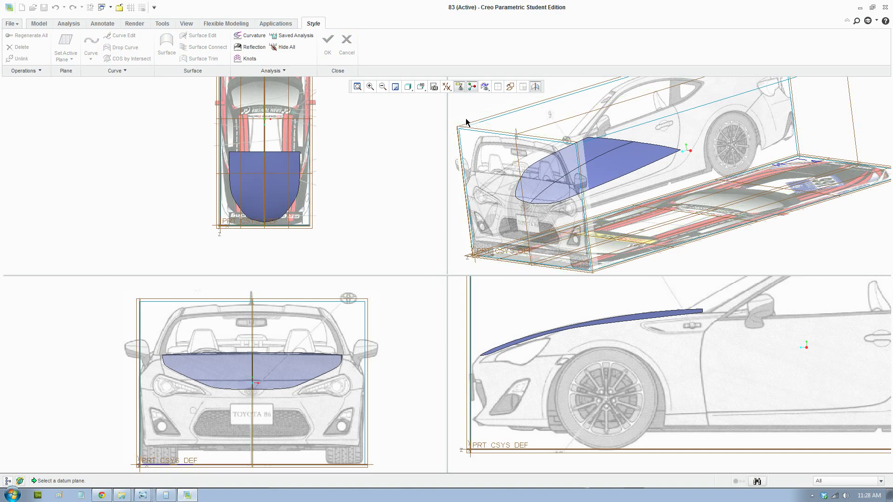
pyautogui.click(484, 122)
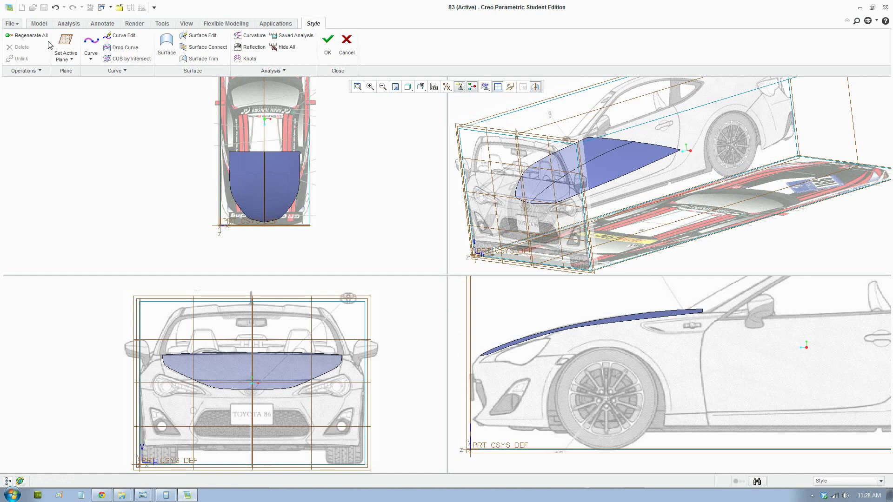
pyautogui.click(67, 45)
pyautogui.click(542, 102)
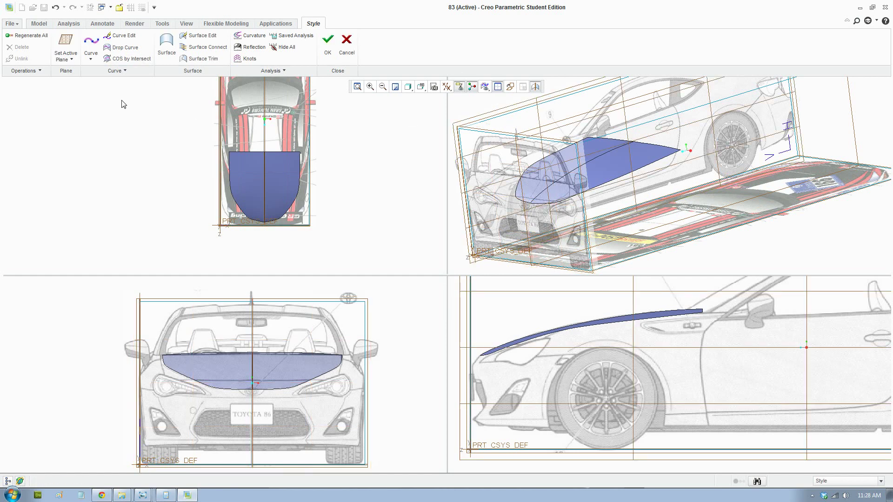
# Draw an arc centred on the front wheel in the side view, with a radius of about 401, spanning over the tyre.
pyautogui.click(93, 62)
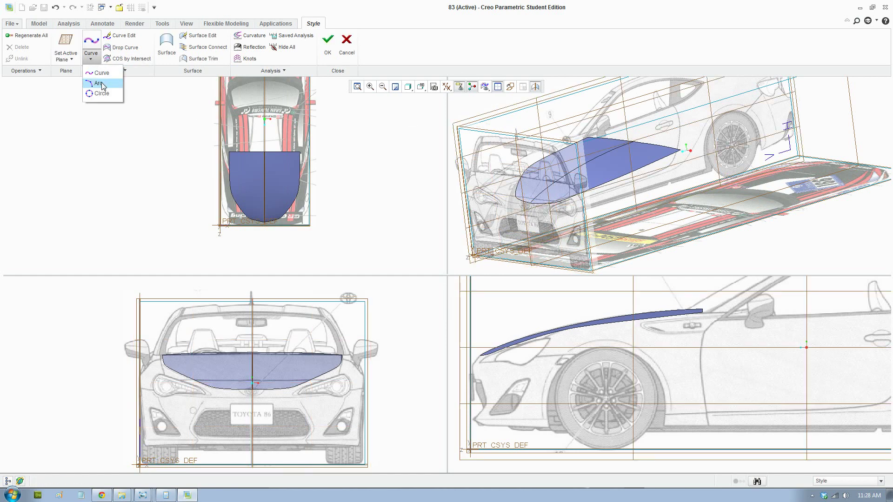
pyautogui.click(99, 84)
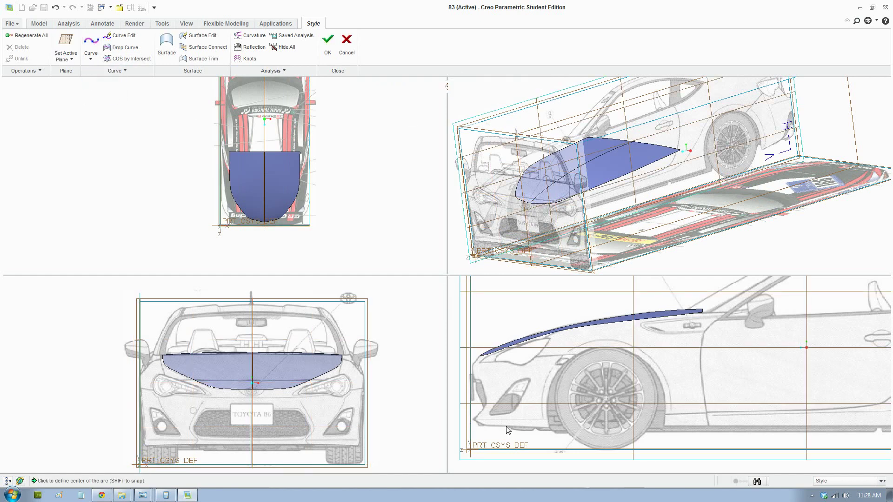
pyautogui.click(607, 397)
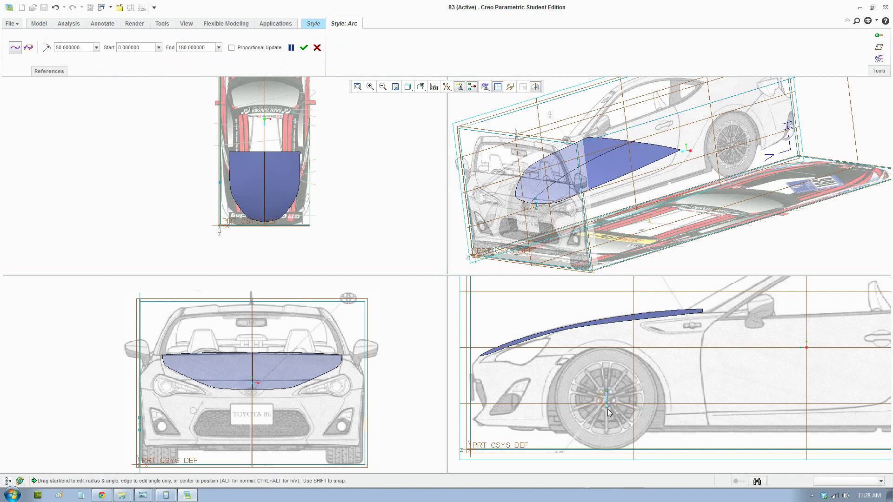
pyautogui.scroll(2, 609, 409)
pyautogui.moveTo(607, 406); pyautogui.dragTo(535, 432)
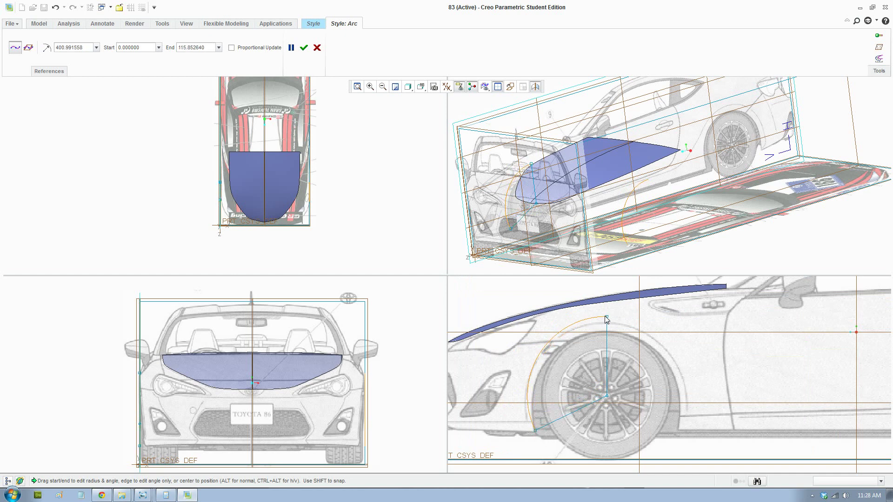
pyautogui.moveTo(607, 317); pyautogui.dragTo(677, 433)
pyautogui.moveTo(608, 399); pyautogui.dragTo(609, 410)
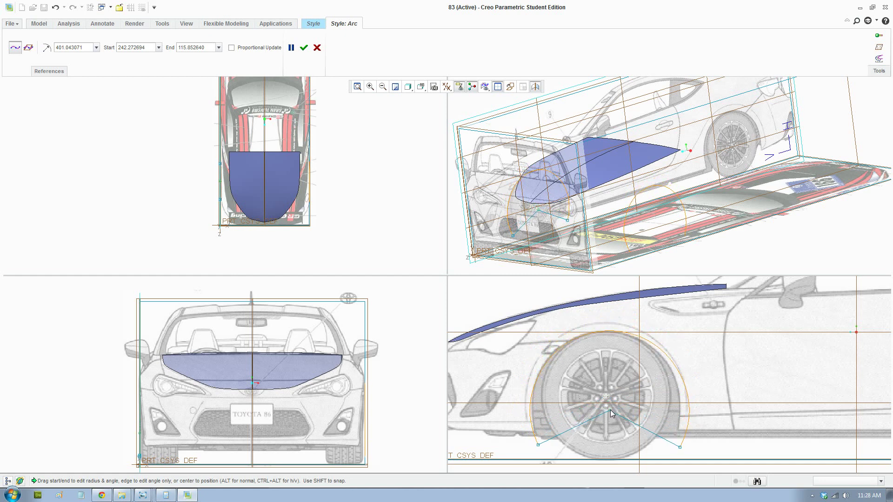
# Fine-tune the arc's centre, radius and ends to follow the front wheel-arch opening, with the start angle about 262°, and accept it.
pyautogui.moveTo(678, 447); pyautogui.dragTo(679, 424)
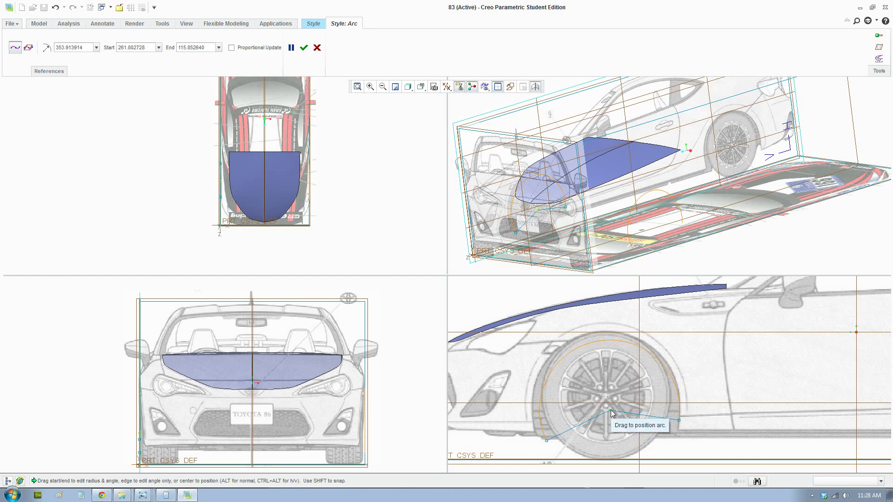
pyautogui.moveTo(610, 410); pyautogui.dragTo(607, 411)
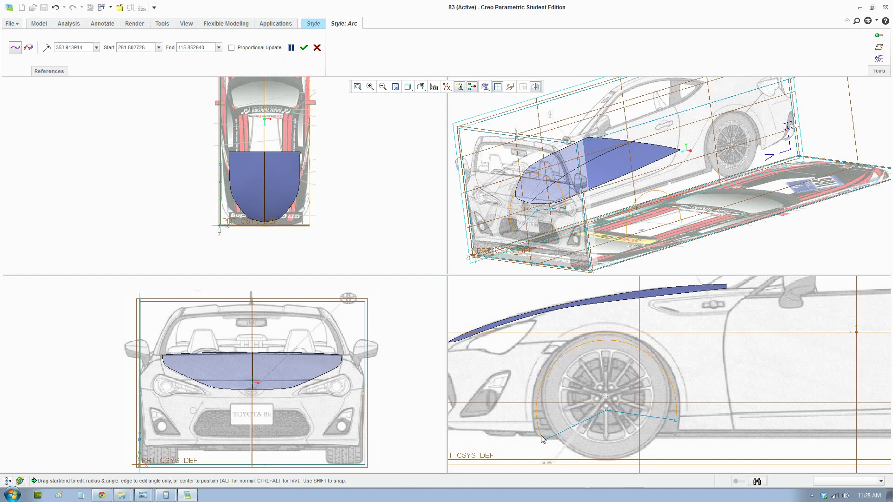
pyautogui.moveTo(542, 438); pyautogui.dragTo(531, 422)
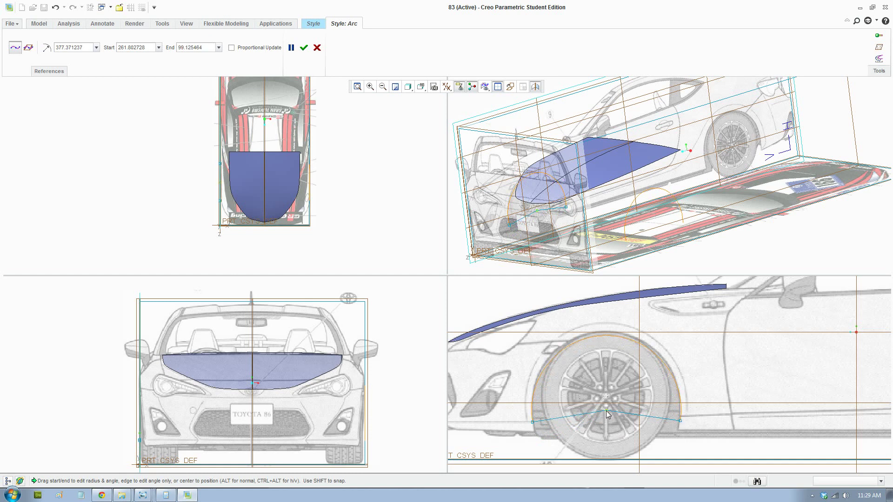
pyautogui.moveTo(606, 411); pyautogui.dragTo(605, 409)
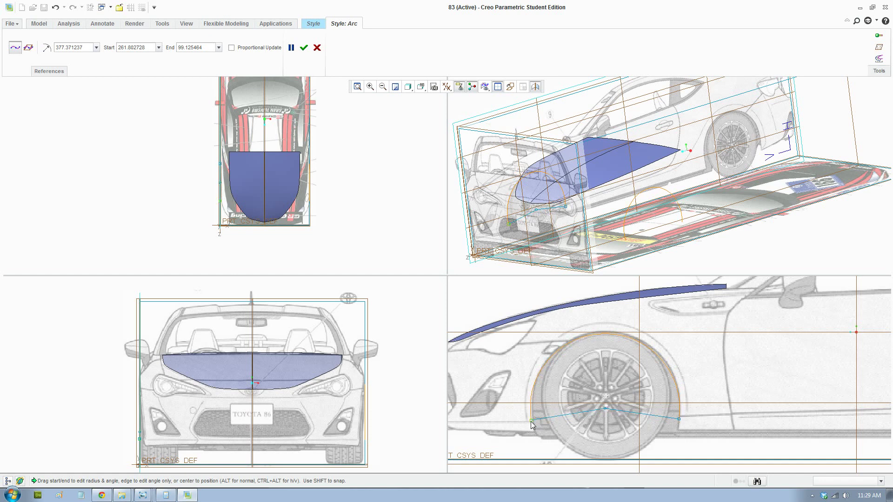
pyautogui.moveTo(531, 421); pyautogui.dragTo(533, 420)
pyautogui.moveTo(606, 410); pyautogui.dragTo(606, 408)
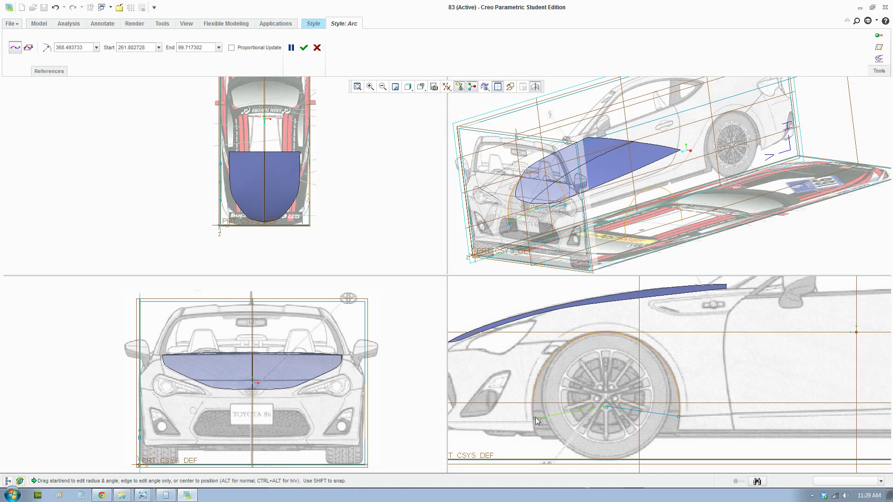
pyautogui.moveTo(534, 418); pyautogui.dragTo(534, 422)
pyautogui.click(304, 47)
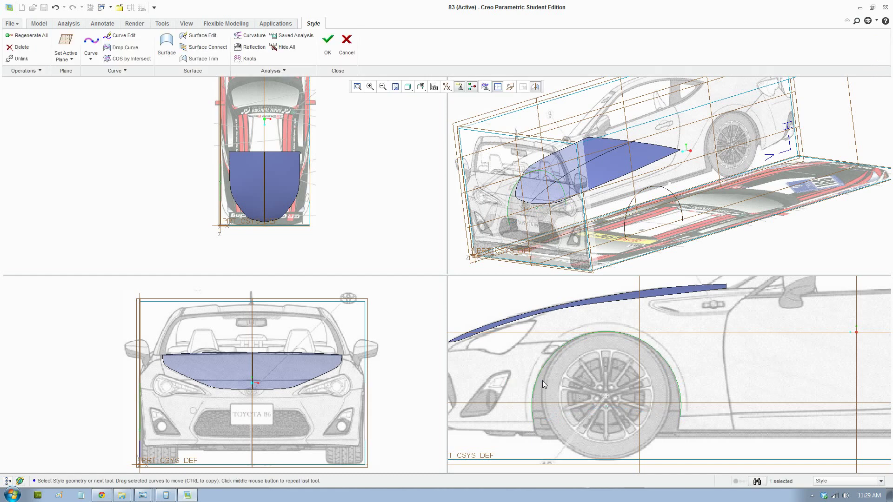
# Start an offset curve from the wheel-arch arc in the RIGHT plane with an offset of -30.
pyautogui.click(124, 72)
pyautogui.click(124, 71)
pyautogui.click(114, 70)
pyautogui.click(107, 82)
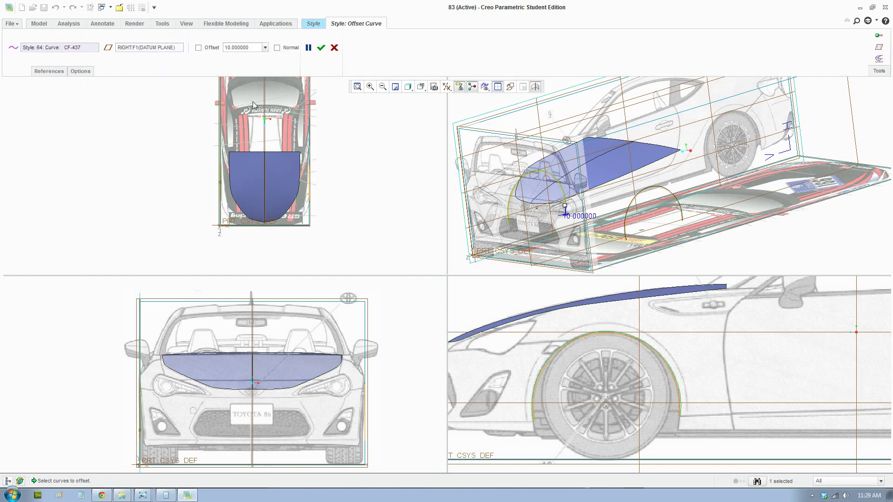
pyautogui.scroll(-2, 548, 365)
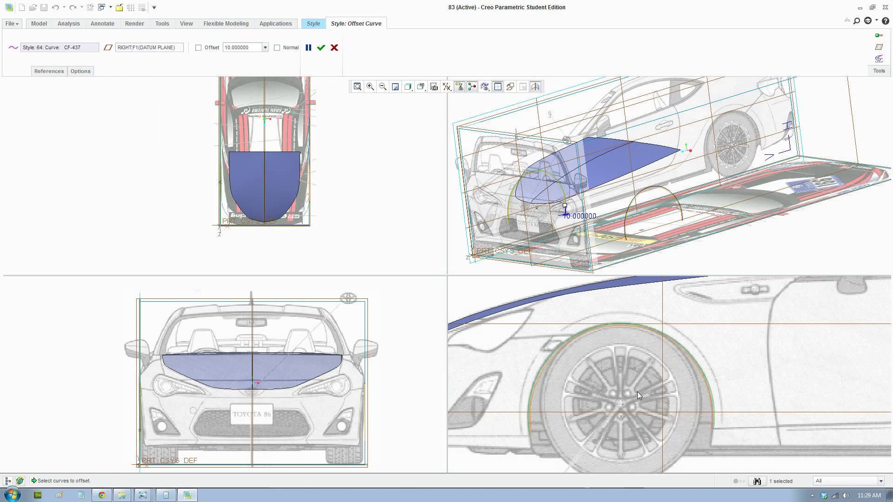
pyautogui.doubleClick(234, 47)
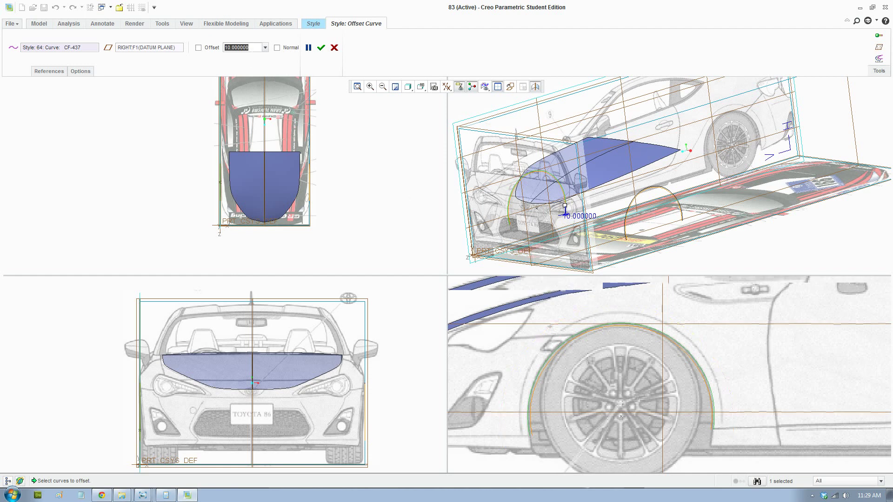
pyautogui.write('-30')
pyautogui.press('Return')
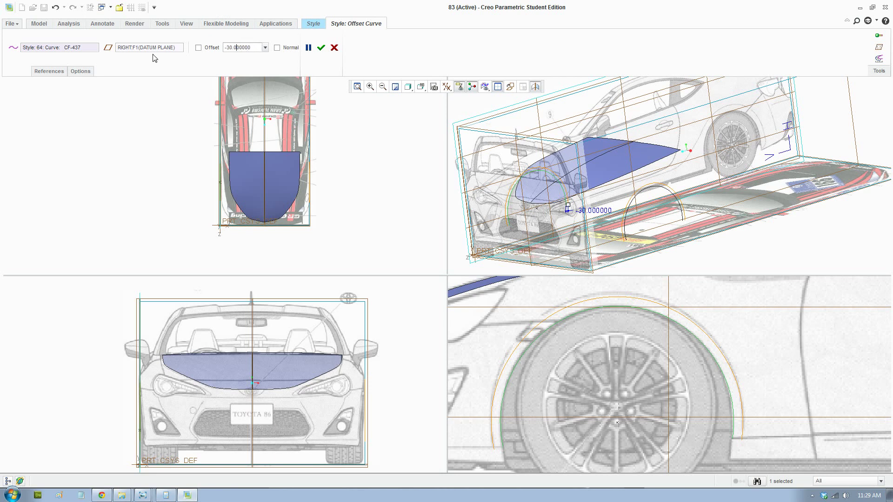
# Change the wheel-arch curve's offset to -35 and accept the offset curve.
pyautogui.press('BackSpace')
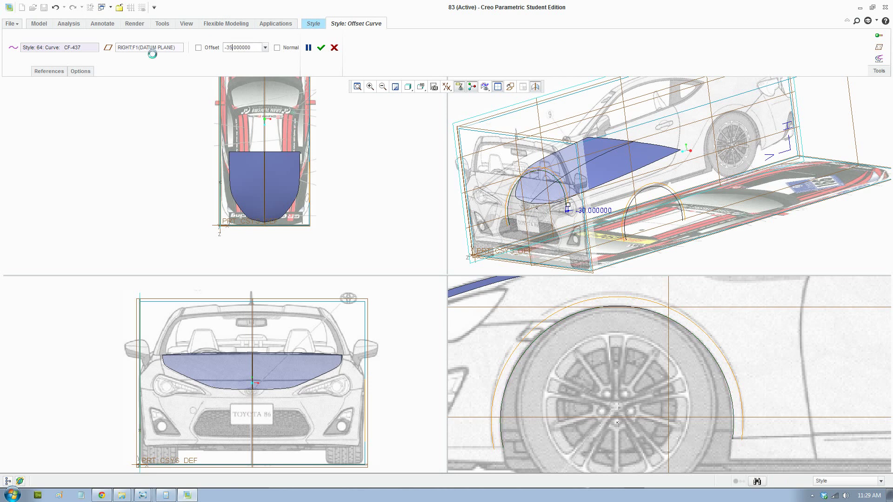
pyautogui.write('5')
pyautogui.press('Return')
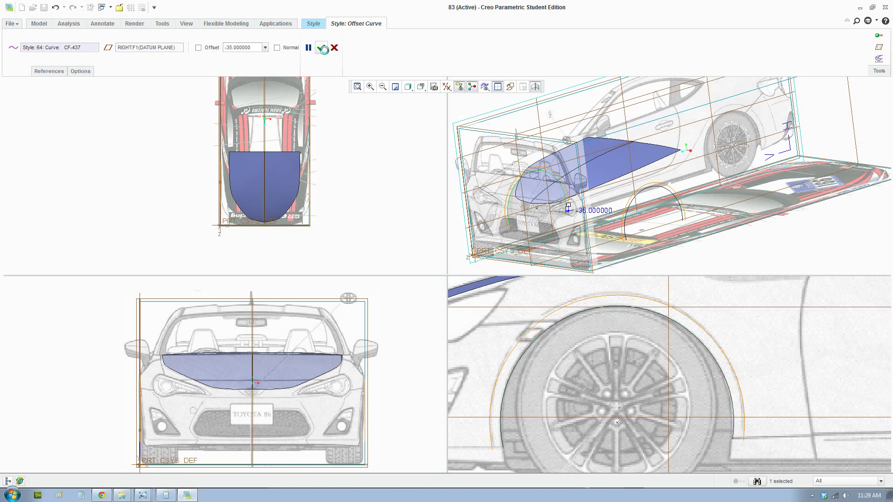
pyautogui.click(323, 48)
# Create a style surface between the wheel-arch arc and its offset curve.
pyautogui.scroll(-2, 669, 210)
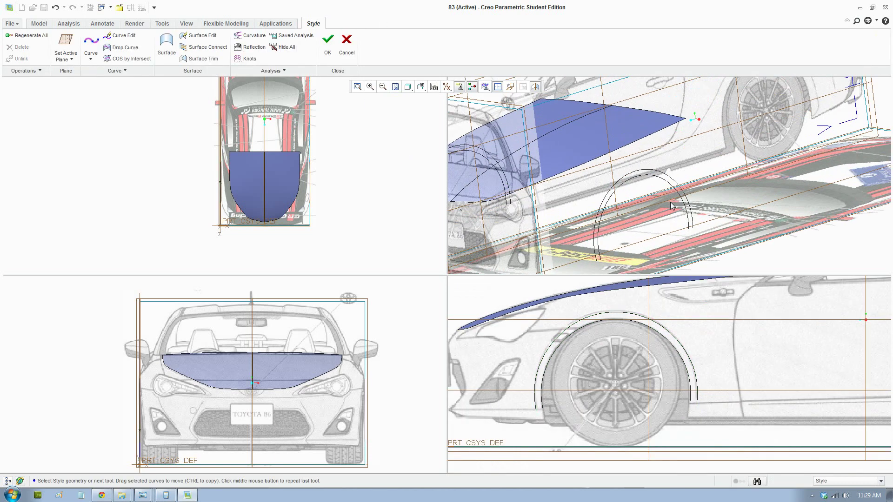
pyautogui.click(166, 47)
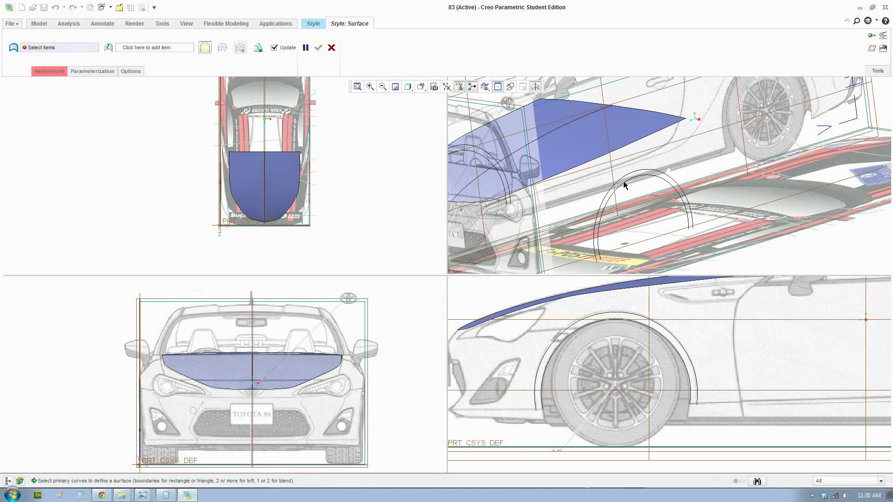
pyautogui.scroll(-3, 630, 186)
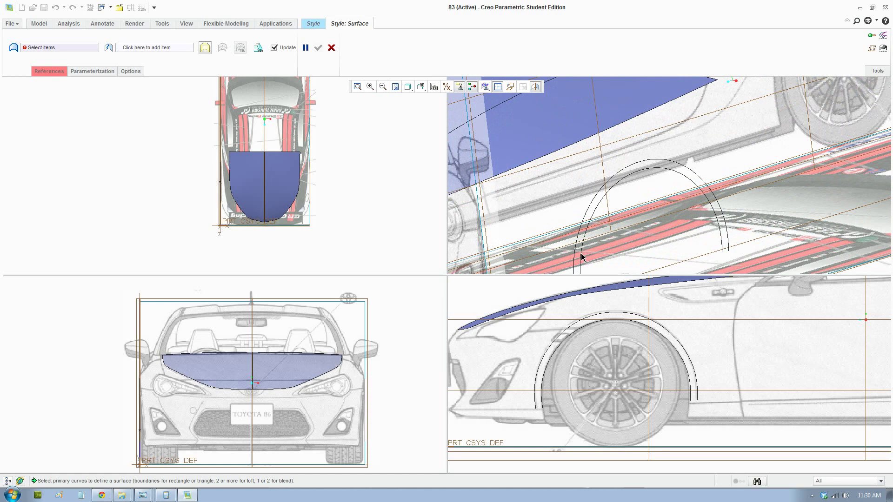
pyautogui.keyDown('shift'); pyautogui.moveTo(582, 255); pyautogui.dragTo(577, 217, button='middle'); pyautogui.keyUp('shift')
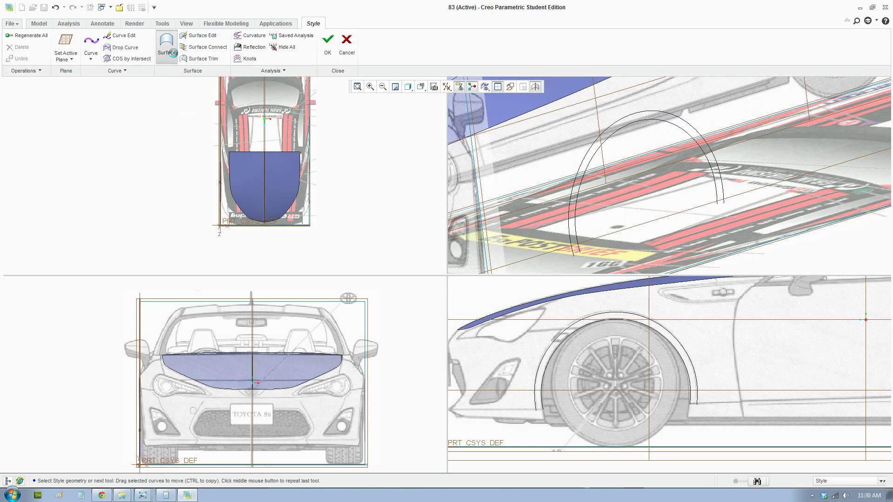
pyautogui.click(542, 393)
pyautogui.keyDown('ctrl'); pyautogui.click(535, 396); pyautogui.keyUp('ctrl')
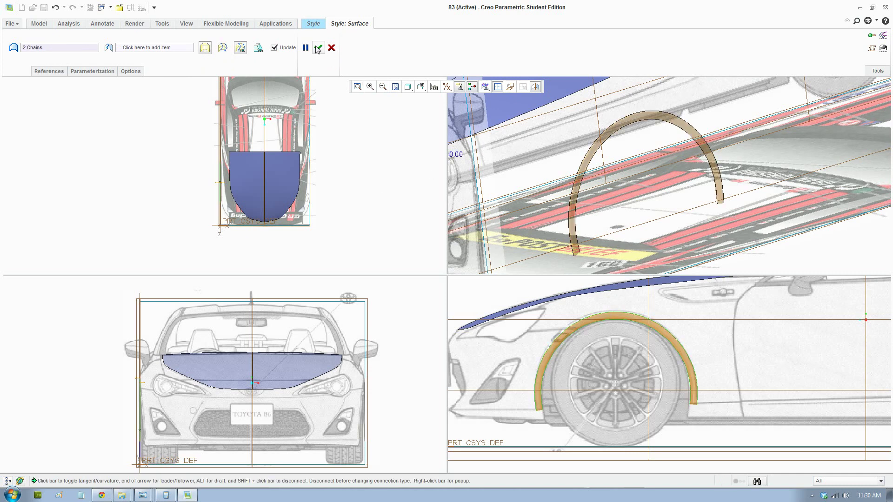
pyautogui.click(318, 47)
# Draw a degree 3 free curve through four points in the front view, from beside the mirror past the headlight's outer edge to the lower bumper.
pyautogui.hotkey('ctrl', 'd')
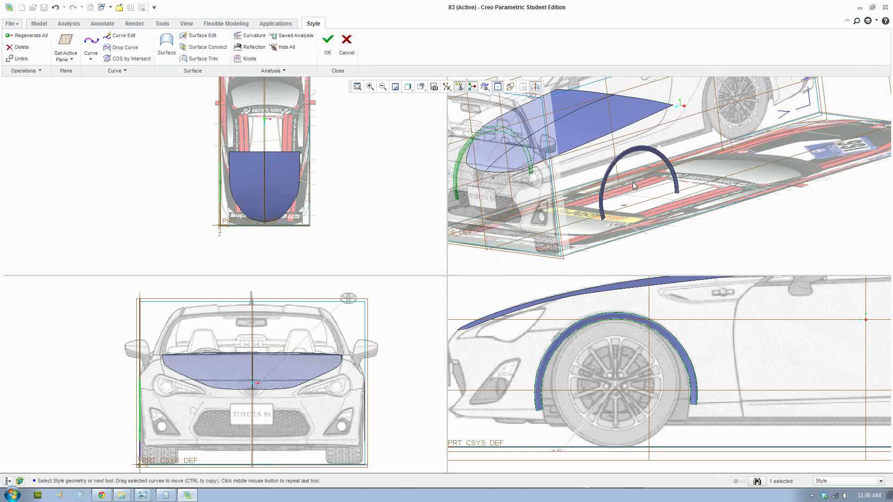
pyautogui.moveTo(604, 170)
pyautogui.mouseDown(button='middle')
pyautogui.moveTo(674, 179)
pyautogui.moveTo(669, 160)
pyautogui.moveTo(600, 176)
pyautogui.moveTo(614, 177)
pyautogui.mouseUp(button='middle')
pyautogui.scroll(-1, 599, 176)
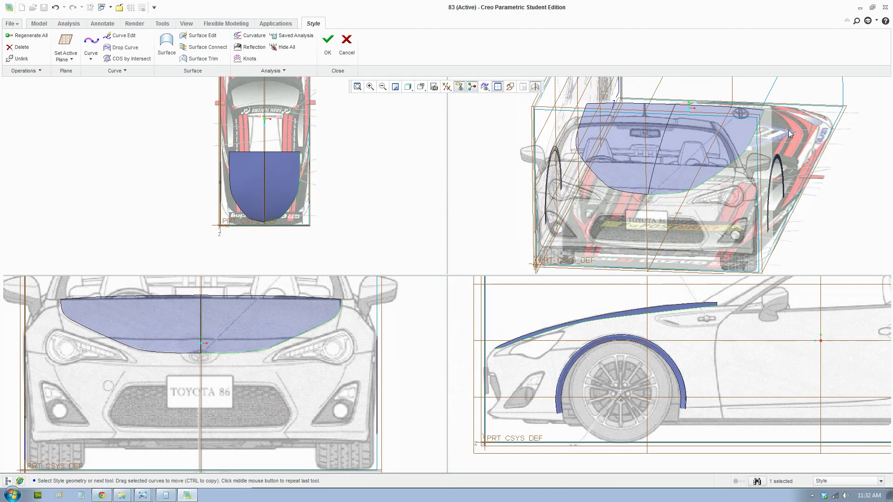
pyautogui.moveTo(788, 130); pyautogui.dragTo(535, 255, button='middle')
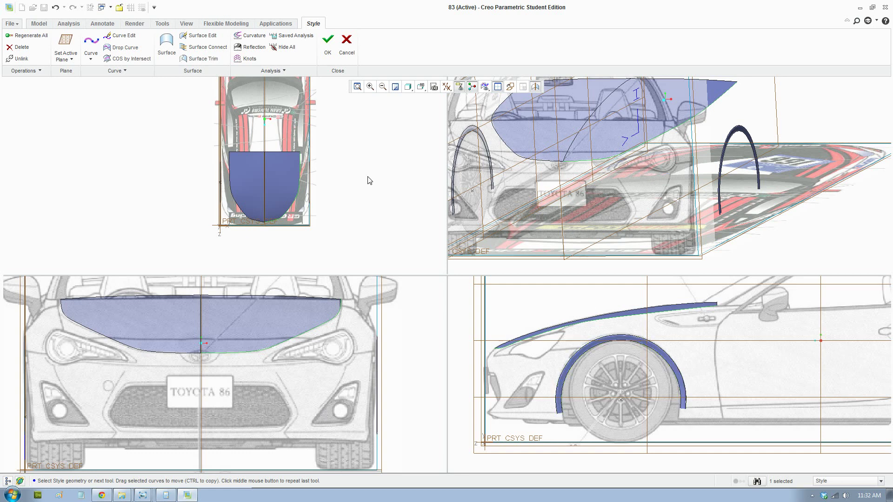
pyautogui.click(91, 41)
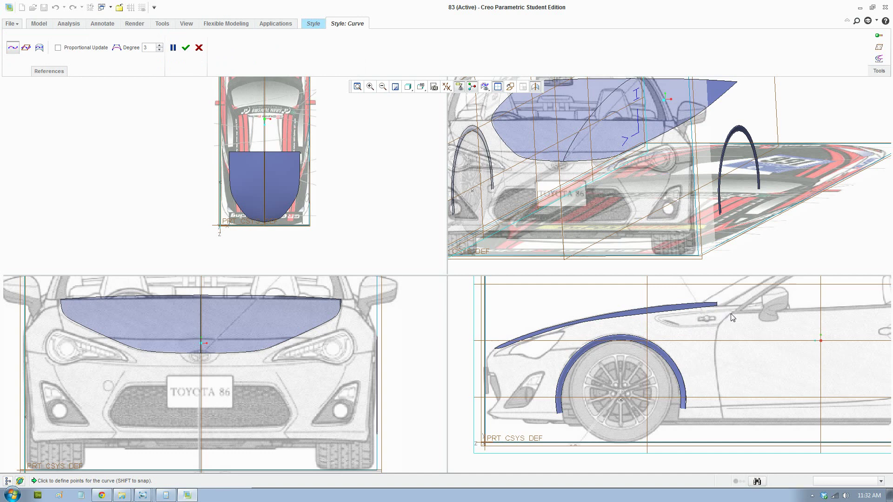
pyautogui.click(358, 305)
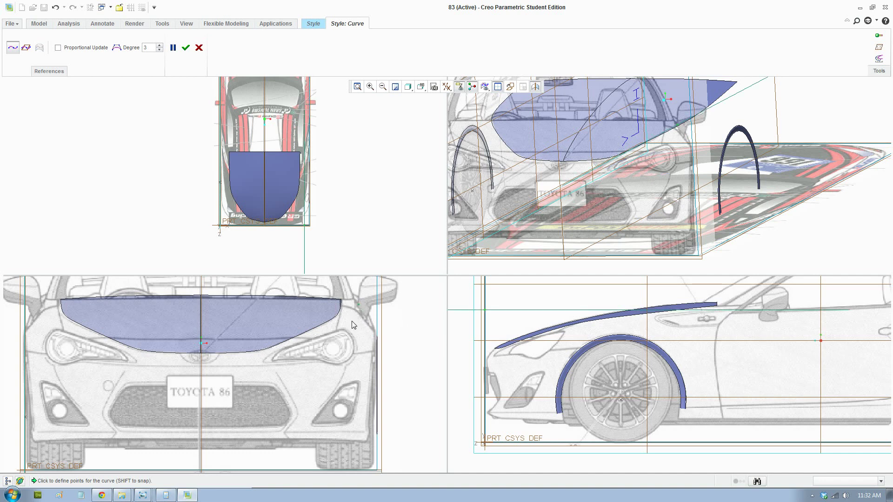
pyautogui.click(345, 366)
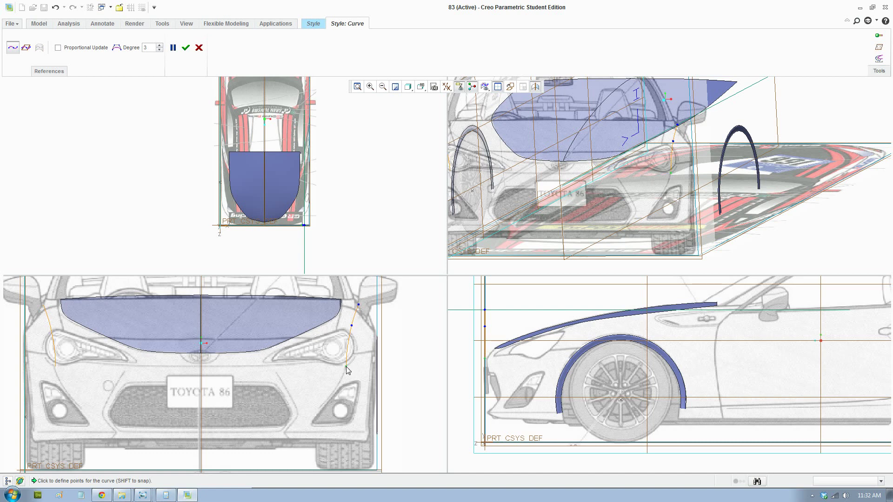
pyautogui.click(287, 439)
pyautogui.click(185, 48)
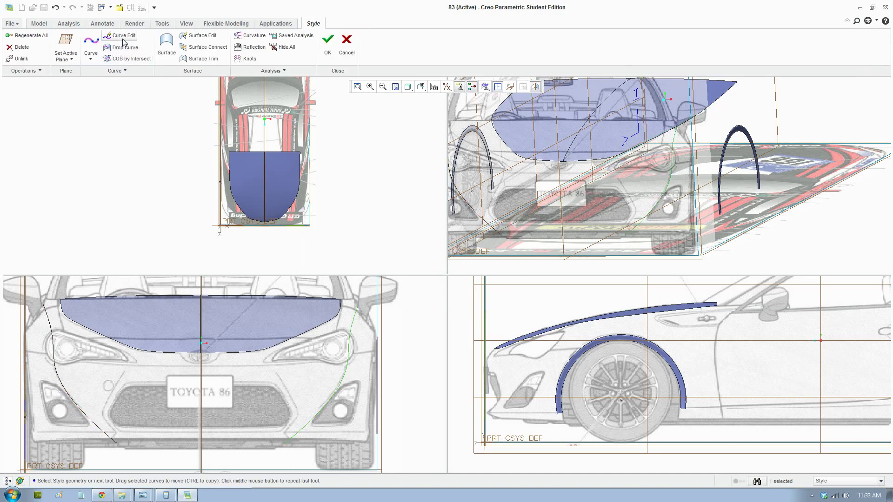
# Try to pull the upper points of the front-view free curve back along the fender in the side view.
pyautogui.click(358, 305)
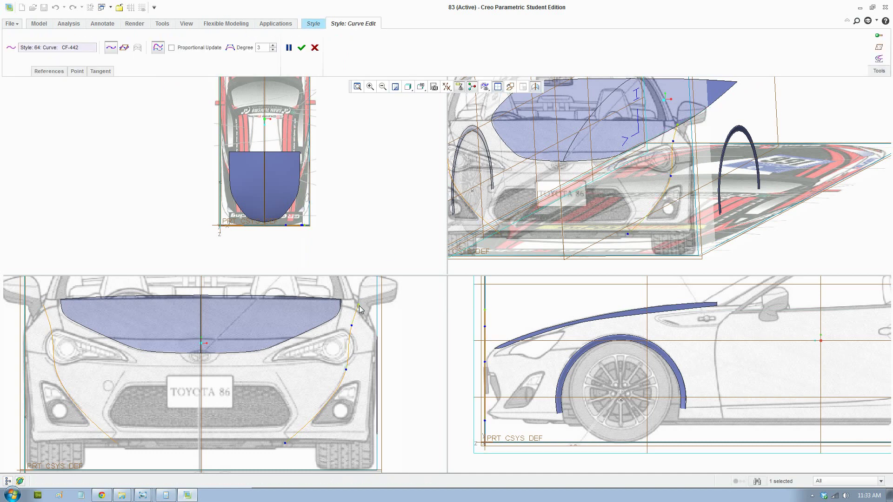
pyautogui.moveTo(484, 313); pyautogui.dragTo(740, 320)
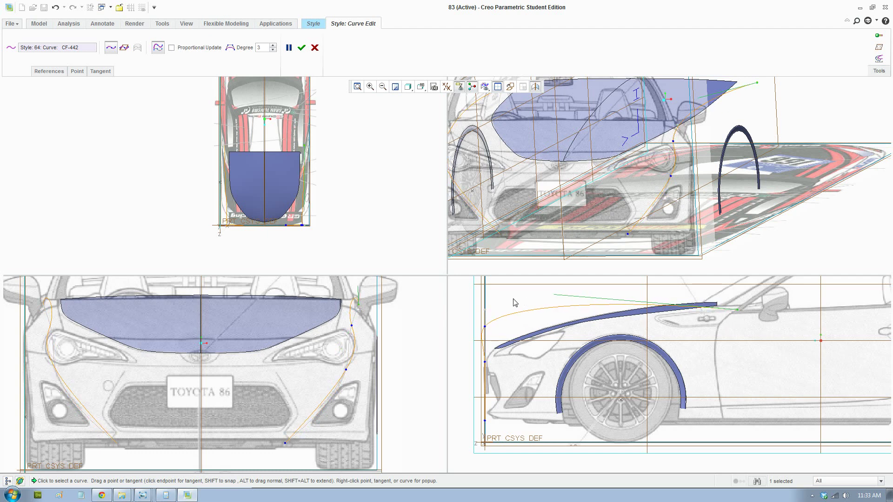
pyautogui.moveTo(488, 331); pyautogui.dragTo(595, 304)
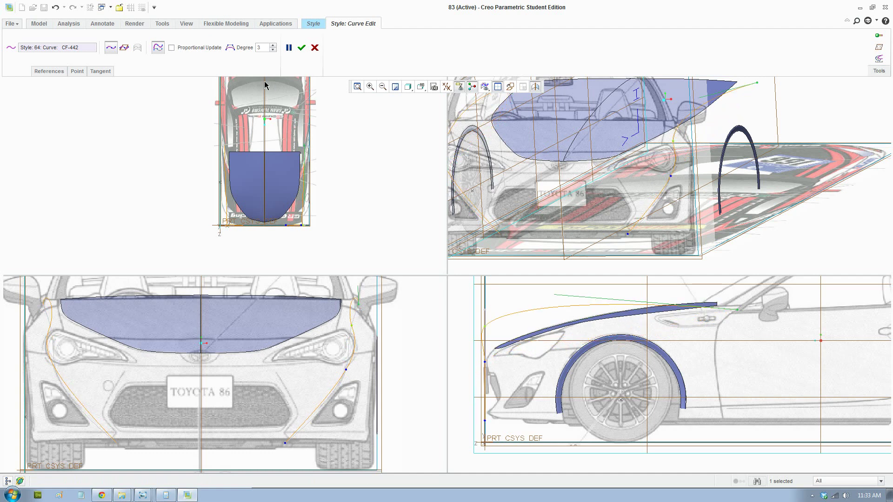
pyautogui.click(230, 46)
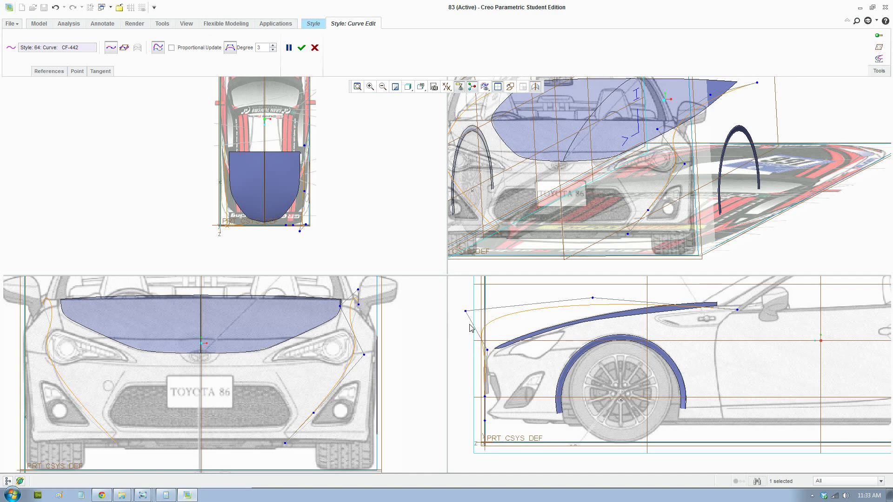
pyautogui.hotkey('ctrl', 'z')
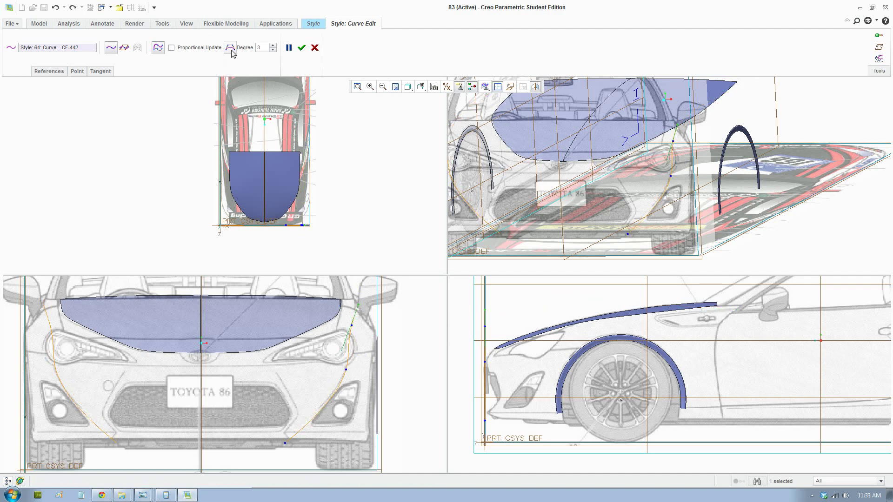
# Shape the free curve by its control points in the side view, following the upper fender, headlight and lower bumper.
pyautogui.click(230, 47)
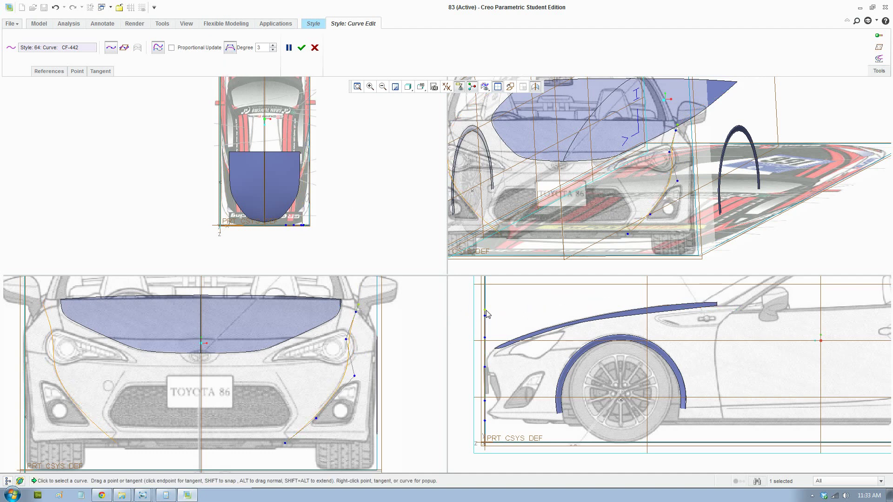
pyautogui.moveTo(485, 309); pyautogui.dragTo(739, 319)
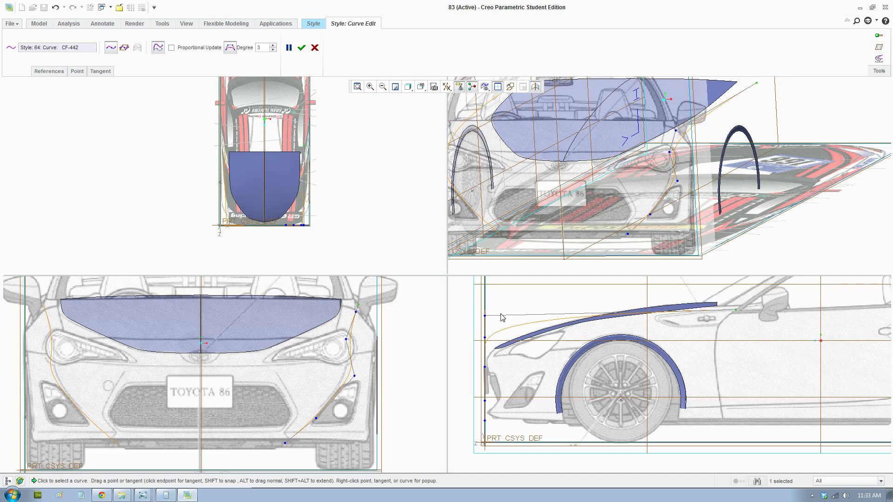
pyautogui.moveTo(485, 317); pyautogui.dragTo(648, 319)
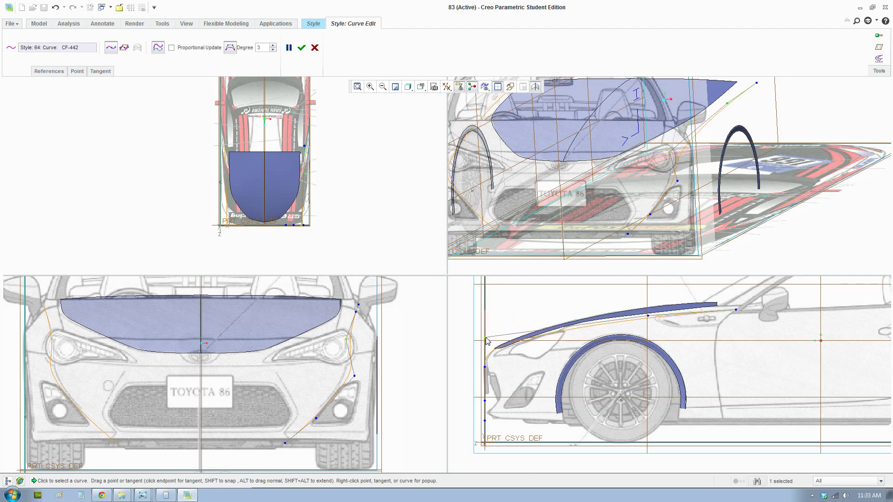
pyautogui.moveTo(487, 341); pyautogui.dragTo(487, 421)
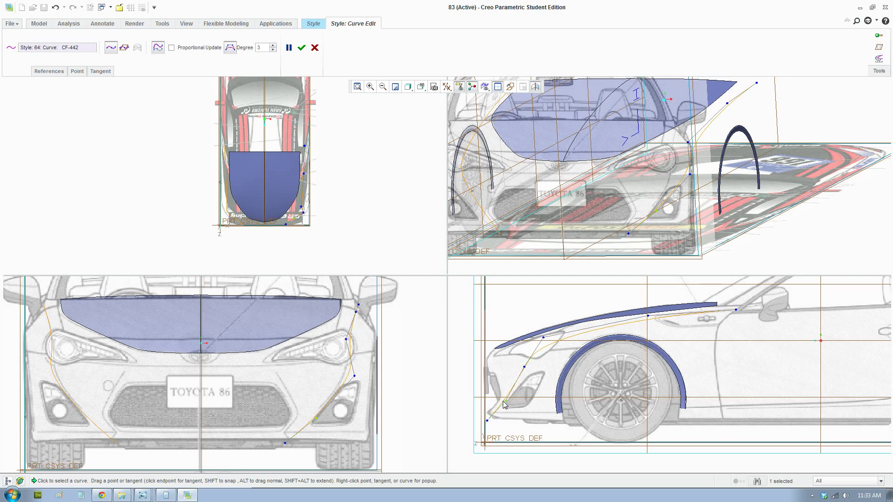
pyautogui.moveTo(504, 404); pyautogui.dragTo(507, 405)
pyautogui.moveTo(525, 370); pyautogui.dragTo(530, 371)
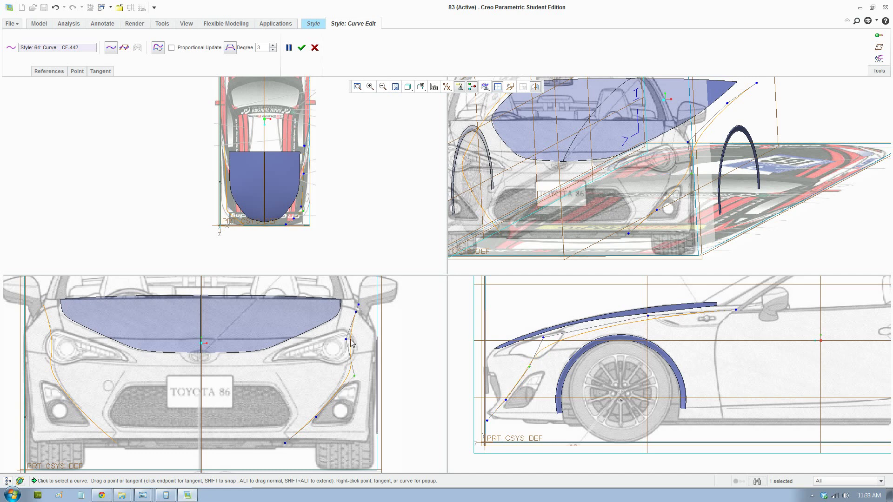
# Adjust the free curve's lower control points in the front view to run between the grille and the fog lamp.
pyautogui.moveTo(346, 342); pyautogui.dragTo(345, 379)
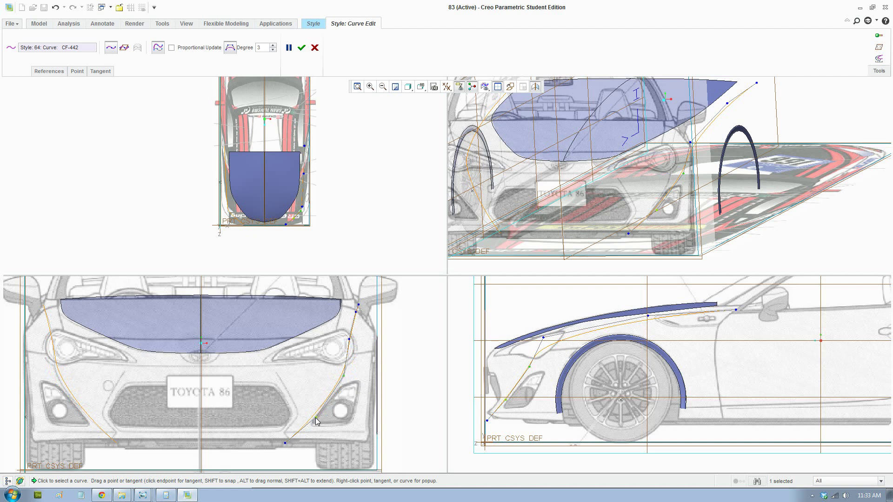
pyautogui.moveTo(311, 418); pyautogui.dragTo(281, 445)
pyautogui.hotkey('ctrl', 'z')
pyautogui.moveTo(314, 418); pyautogui.dragTo(315, 420)
# Move the free curve's lower end inward along the bumper edge in the front view and accept the edited curve.
pyautogui.scroll(3, 298, 438)
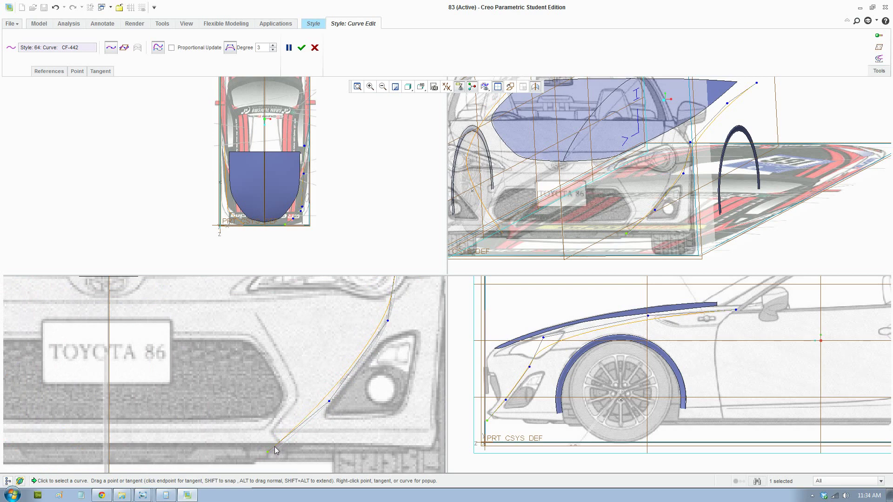
pyautogui.moveTo(269, 448); pyautogui.dragTo(295, 431)
pyautogui.scroll(-3, 345, 382)
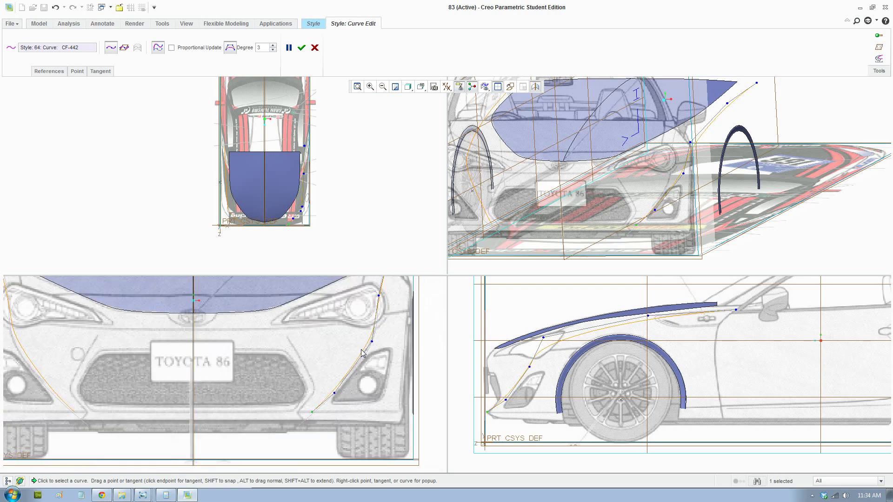
pyautogui.scroll(2, 388, 329)
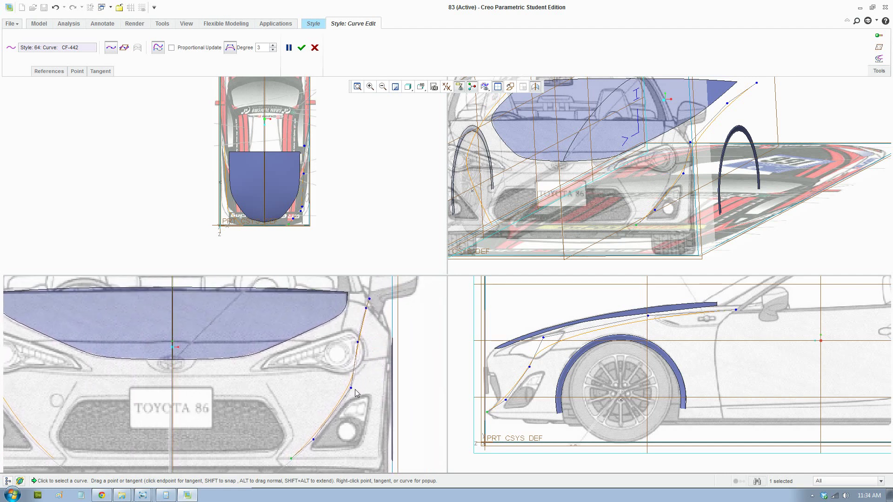
pyautogui.scroll(1, 550, 359)
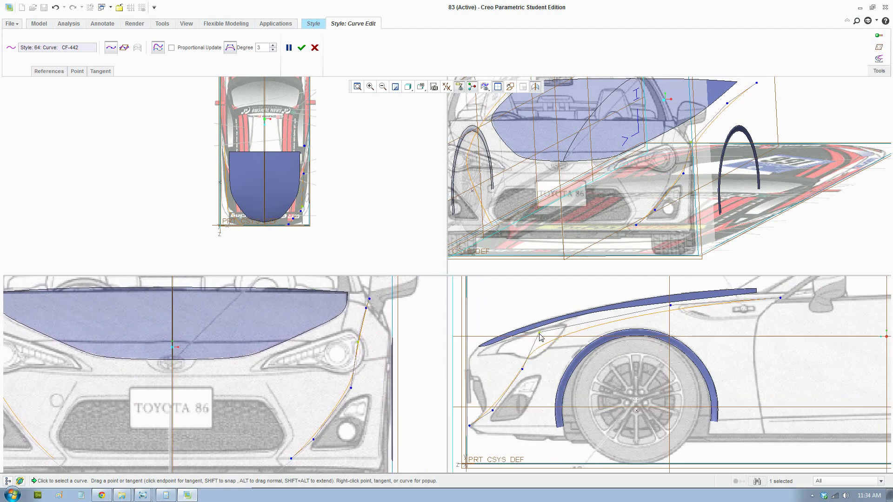
pyautogui.hotkey('ctrl', 'z')
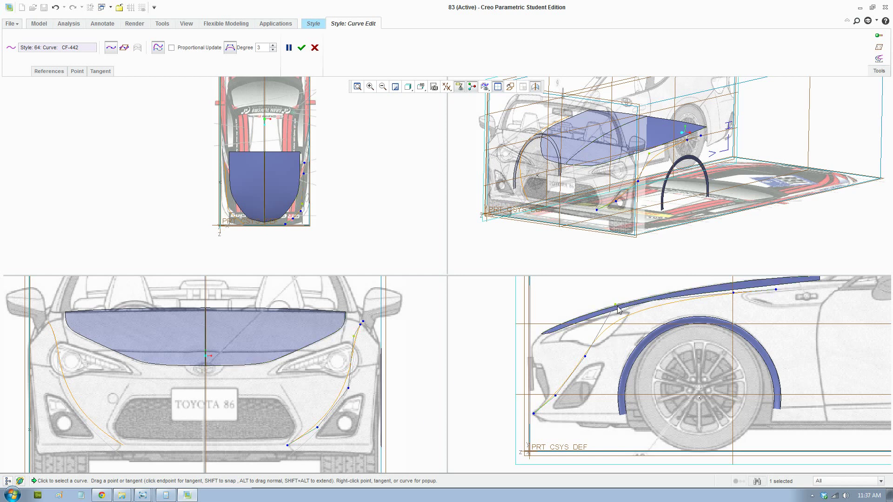
pyautogui.click(301, 47)
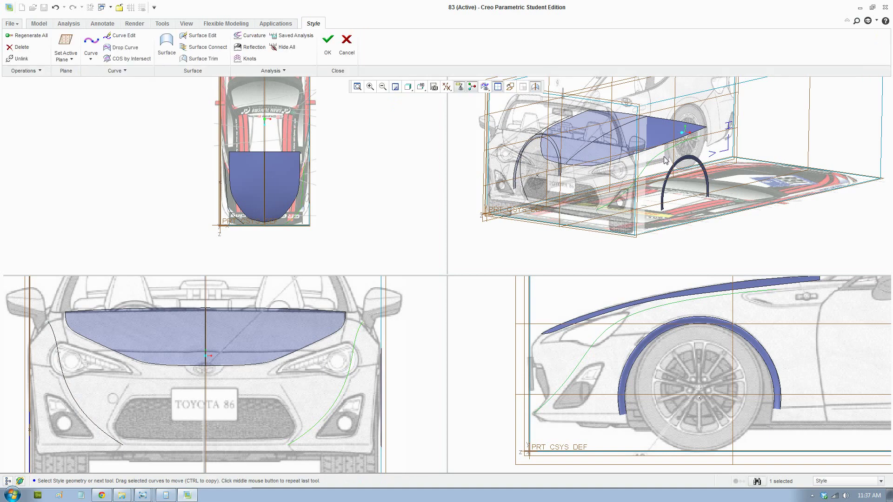
# Edit the inner wheel-arch curve and delete its last two points at the rear end behind the wheel.
pyautogui.moveTo(665, 157); pyautogui.dragTo(651, 158, button='middle')
pyautogui.scroll(-2, 649, 165)
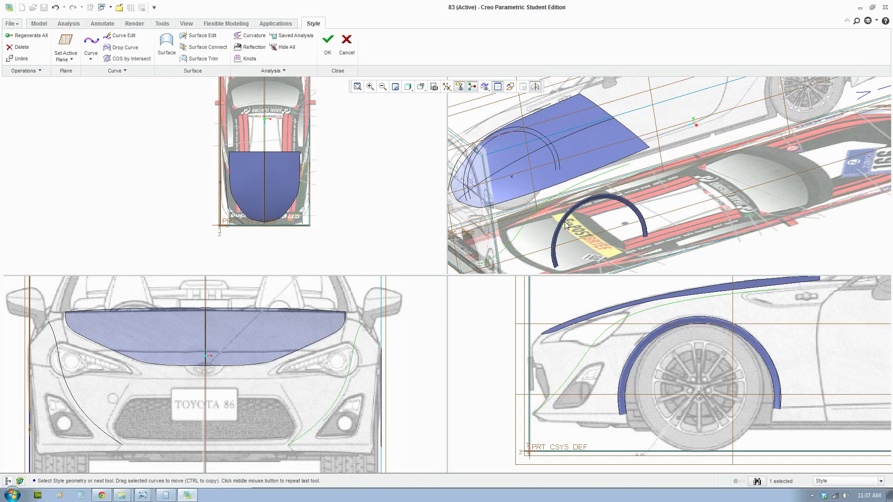
pyautogui.click(646, 236)
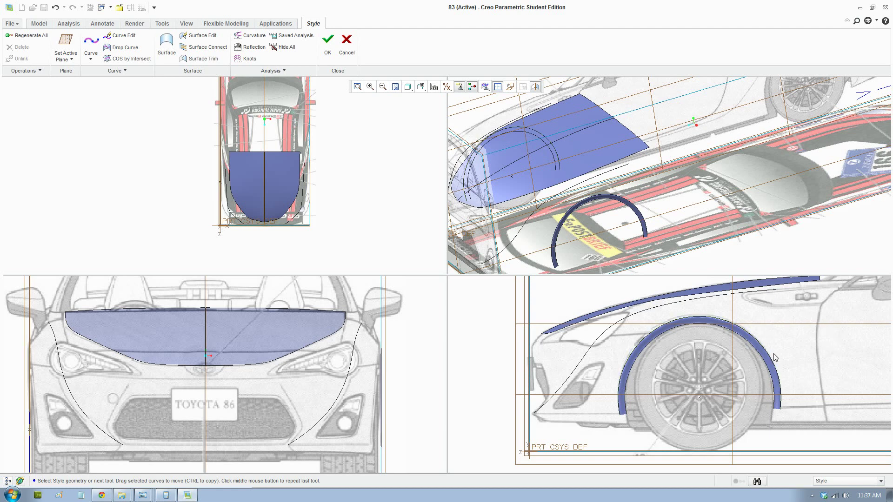
pyautogui.click(768, 367)
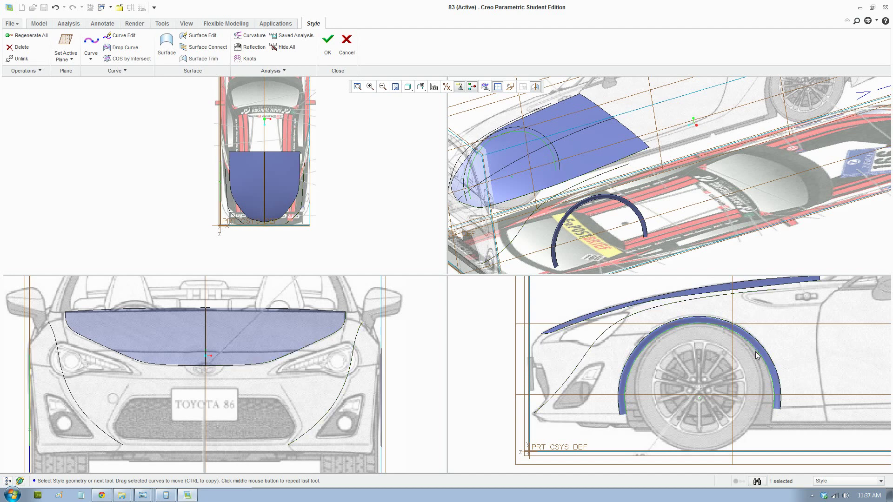
pyautogui.click(124, 36)
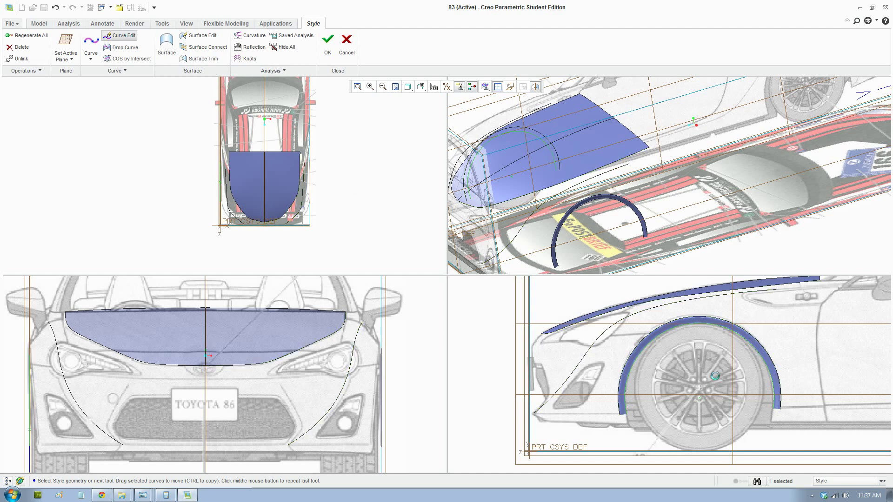
pyautogui.rightClick(773, 410)
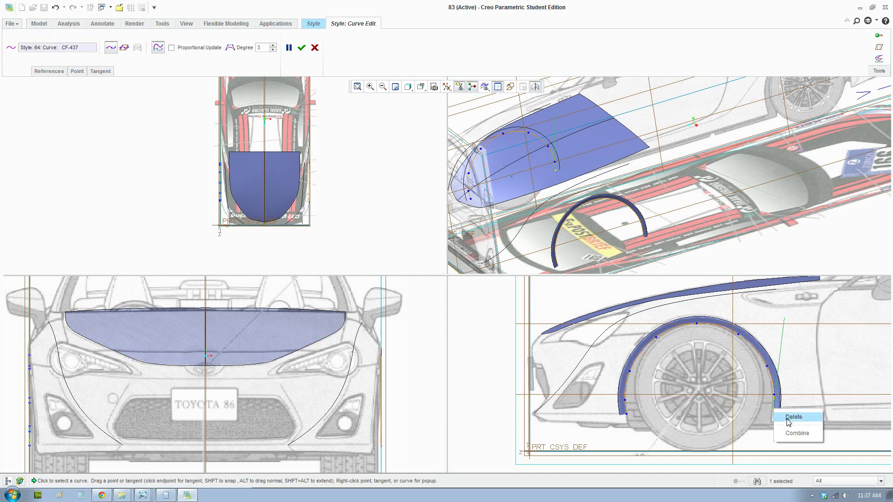
pyautogui.click(790, 417)
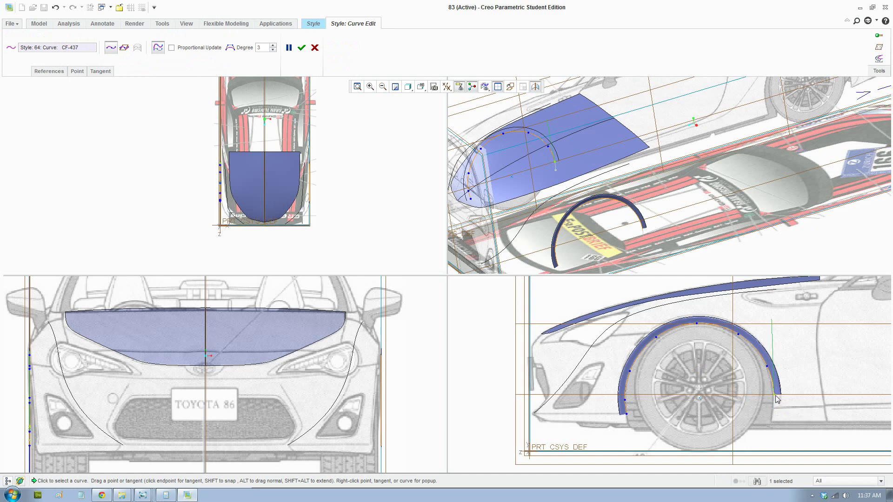
pyautogui.rightClick(775, 399)
pyautogui.click(792, 406)
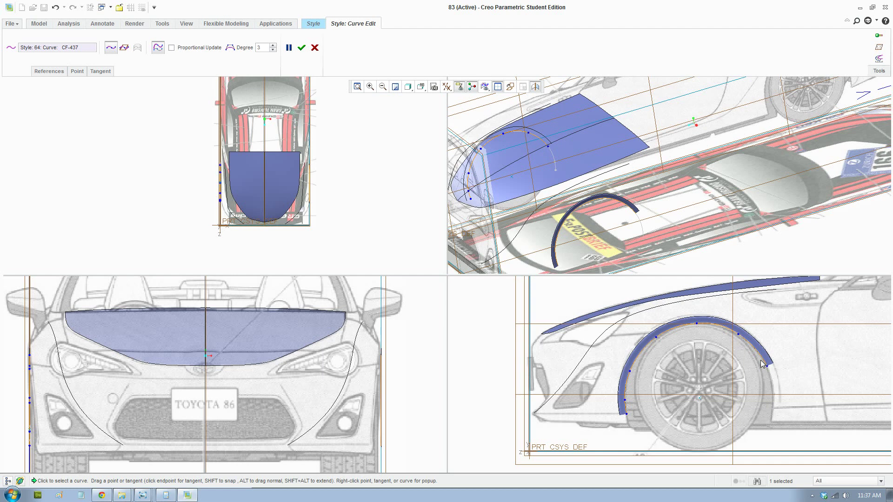
# Shorten the wheel-arch curve's rear end slightly further, adjust its end tangent and accept the curve edit.
pyautogui.moveTo(767, 367); pyautogui.dragTo(760, 356)
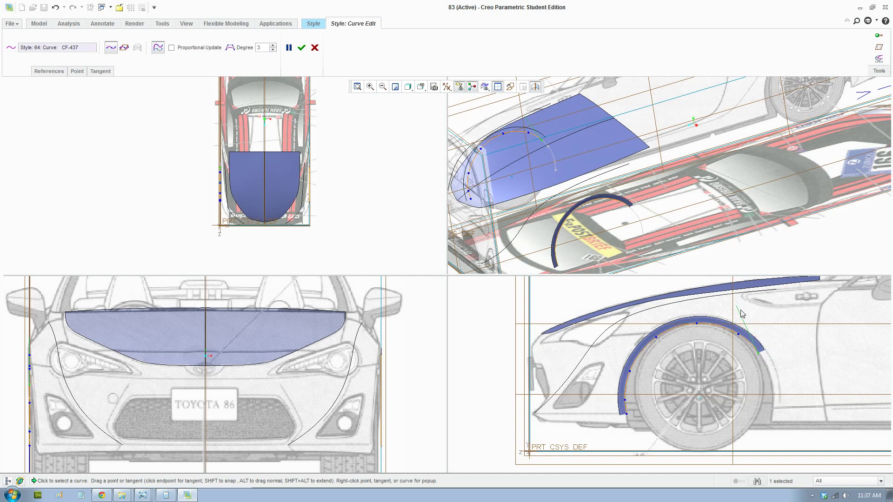
pyautogui.moveTo(740, 311); pyautogui.dragTo(729, 315)
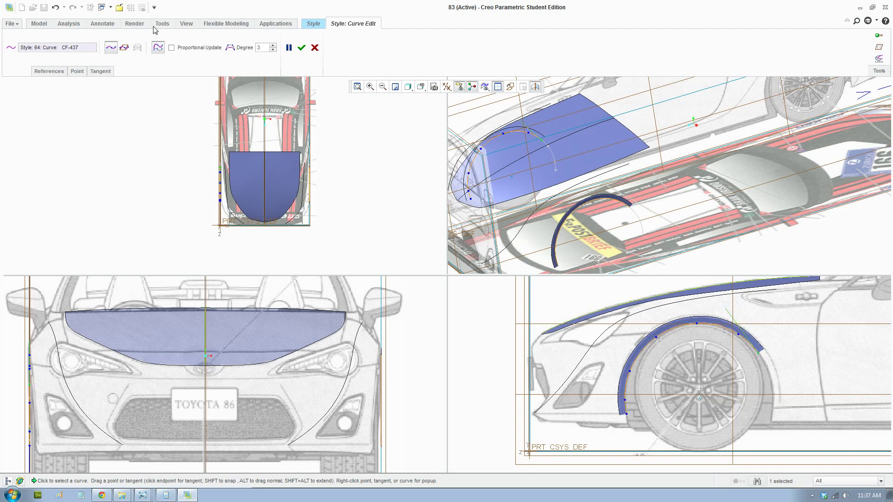
pyautogui.click(304, 51)
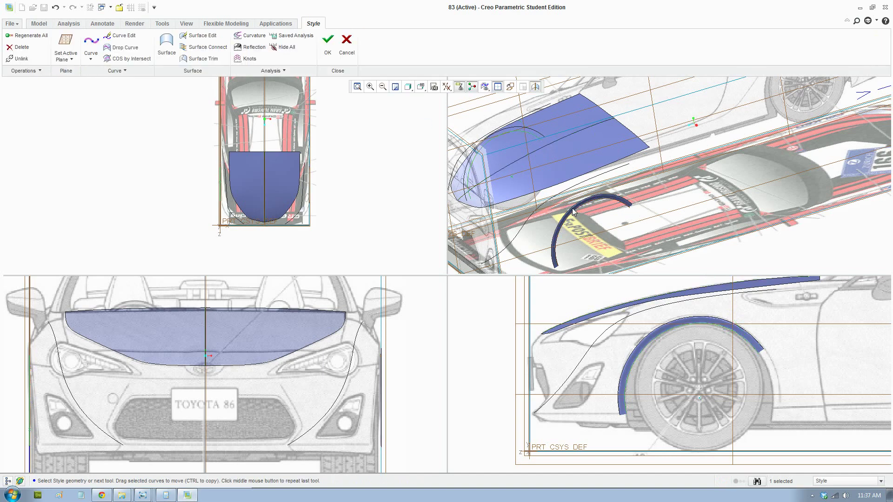
# Try to create a style surface between the fender curve and the outer wheel-arch curve.
pyautogui.moveTo(559, 201); pyautogui.dragTo(584, 210, button='middle')
pyautogui.keyDown('shift'); pyautogui.moveTo(634, 227); pyautogui.dragTo(562, 197, button='middle'); pyautogui.keyUp('shift')
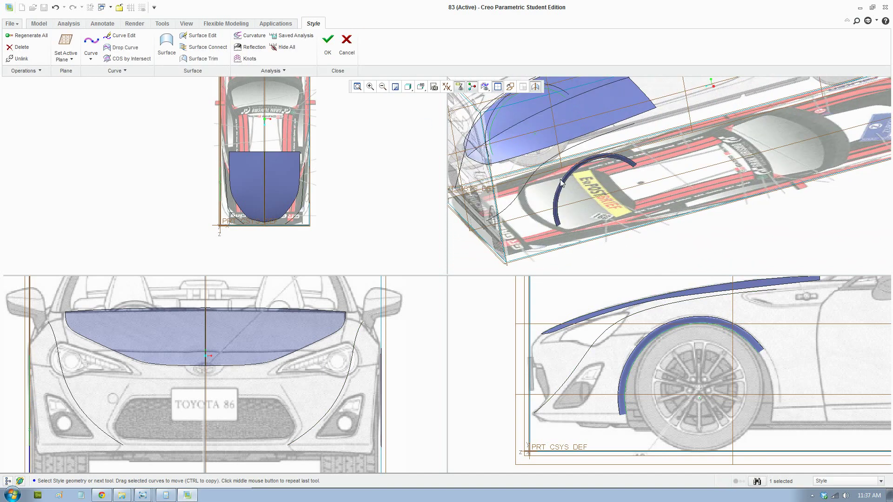
pyautogui.click(166, 44)
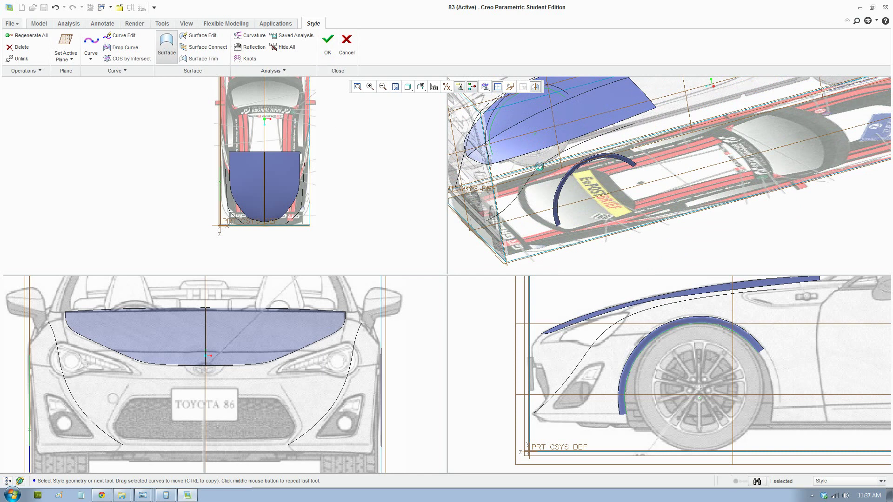
pyautogui.click(524, 194)
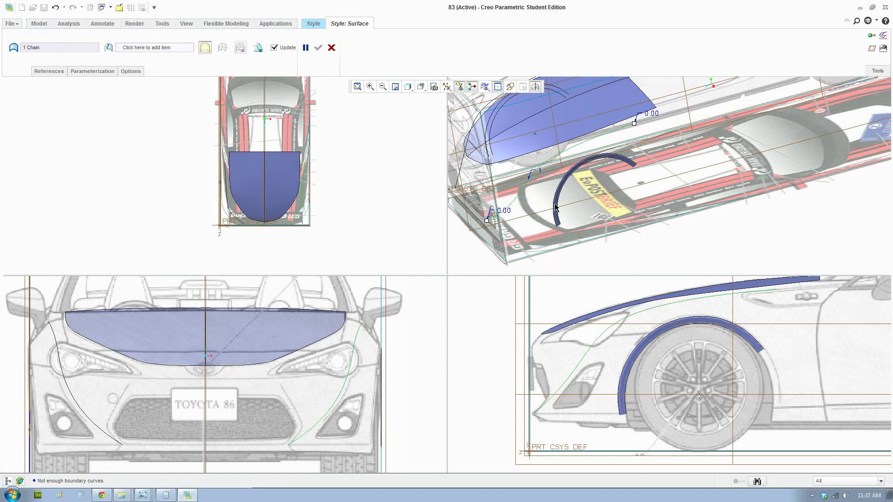
pyautogui.keyDown('ctrl'); pyautogui.click(633, 365); pyautogui.keyUp('ctrl')
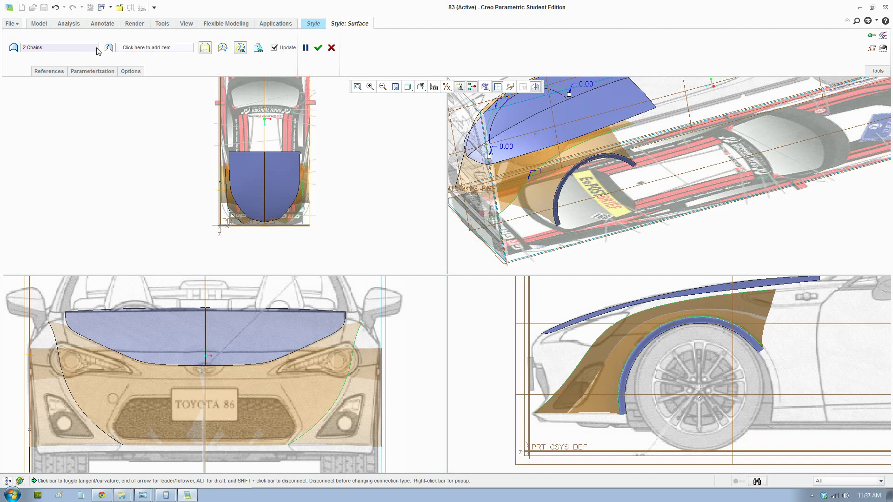
pyautogui.click(318, 47)
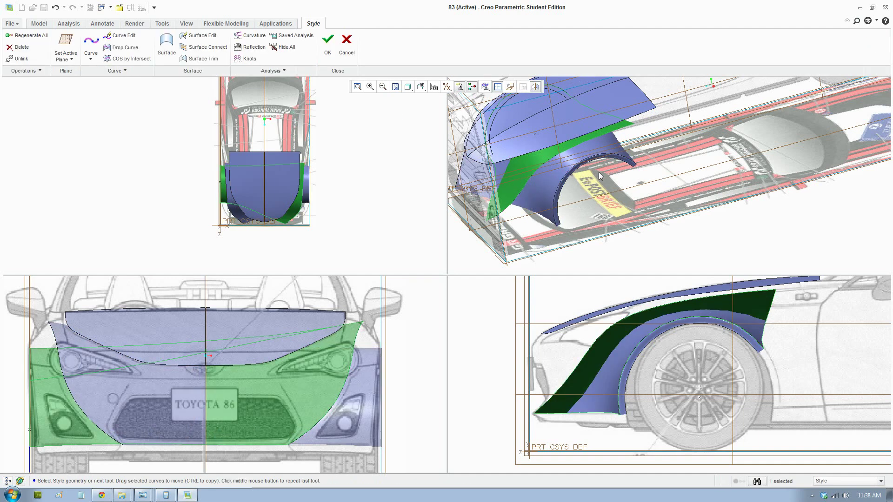
pyautogui.hotkey('ctrl', 'z')
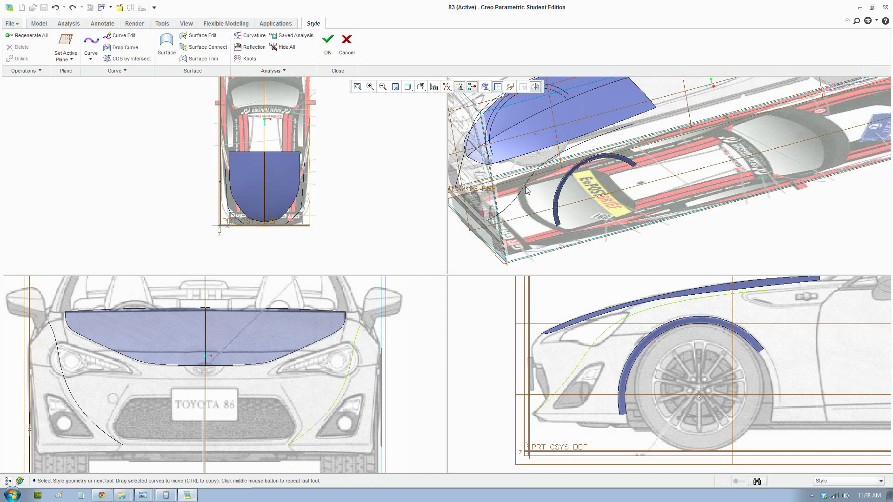
# Edit the inner wheel-arch curve and move its lower points across the car to the opposite side in the front view.
pyautogui.click(556, 201)
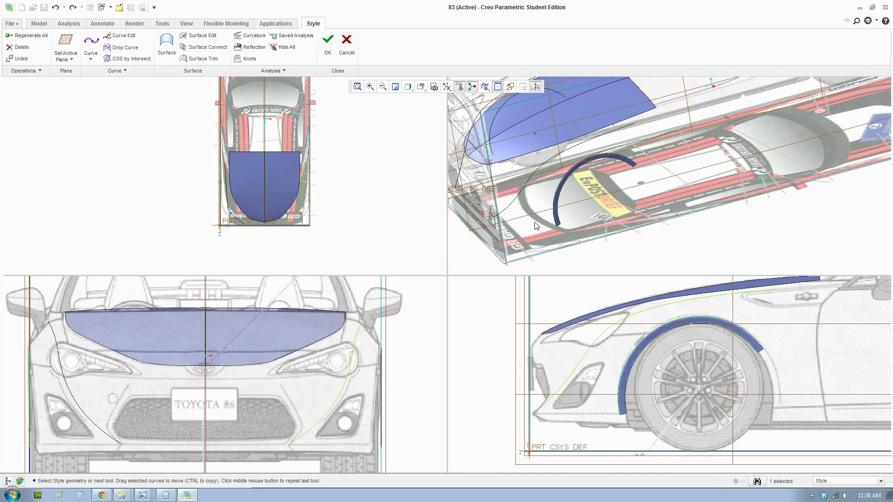
pyautogui.scroll(5, 221, 195)
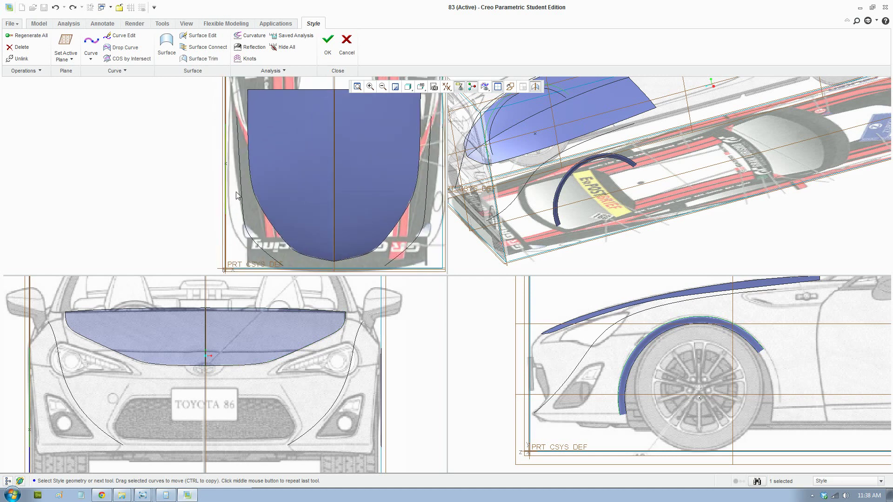
pyautogui.keyDown('shift'); pyautogui.moveTo(372, 192); pyautogui.dragTo(323, 202, button='middle'); pyautogui.keyUp('shift')
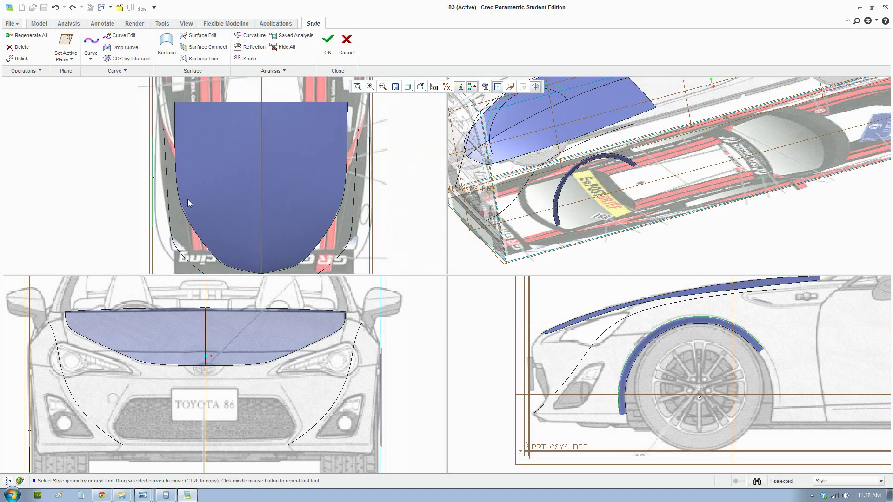
pyautogui.scroll(-1, 561, 176)
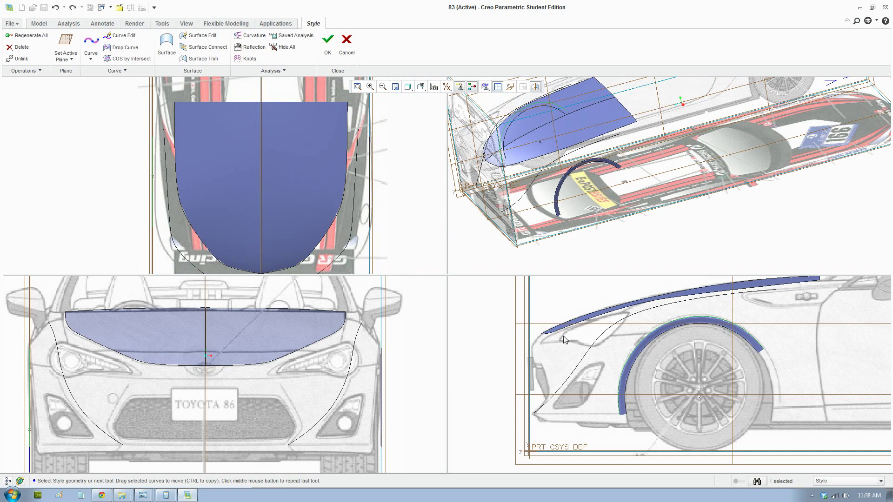
pyautogui.click(121, 35)
pyautogui.scroll(-2, 191, 199)
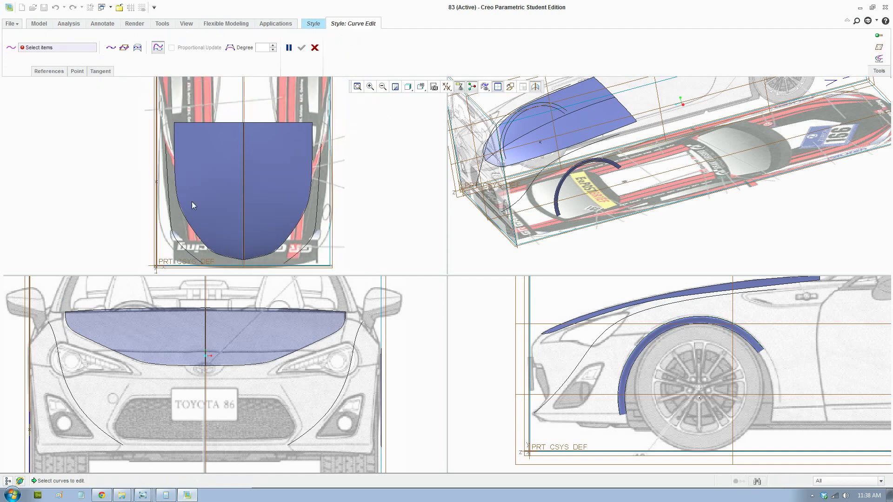
pyautogui.scroll(-2, 567, 179)
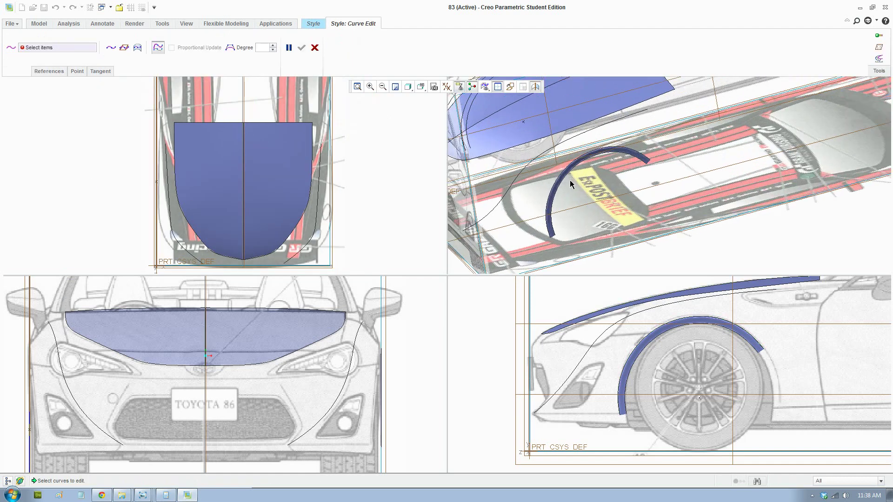
pyautogui.click(633, 364)
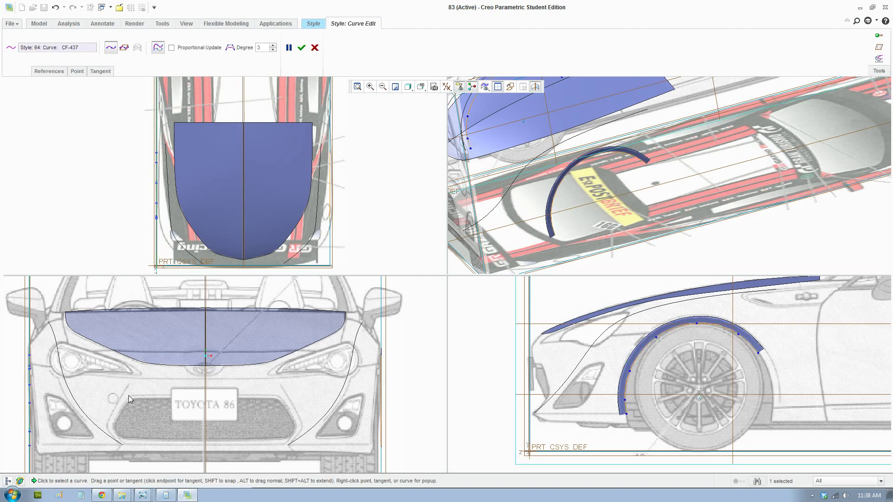
pyautogui.keyDown('shift'); pyautogui.moveTo(75, 392); pyautogui.dragTo(91, 366, button='middle'); pyautogui.keyUp('shift')
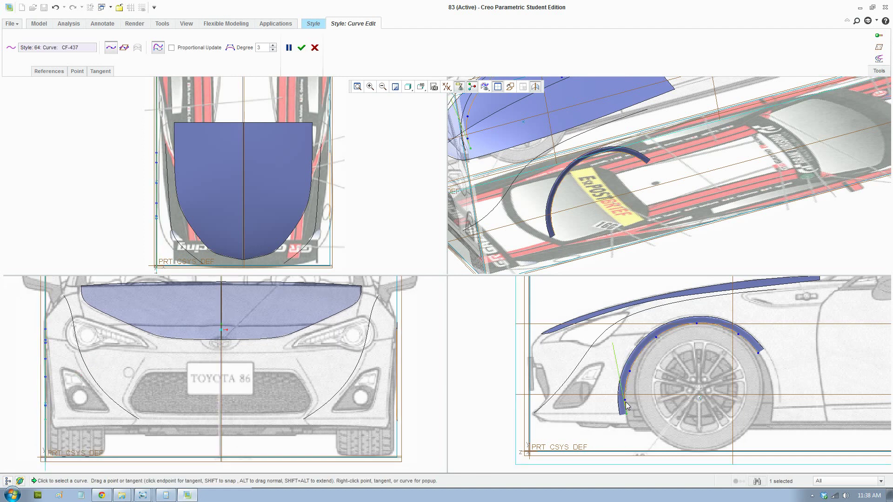
pyautogui.moveTo(45, 420); pyautogui.dragTo(391, 426)
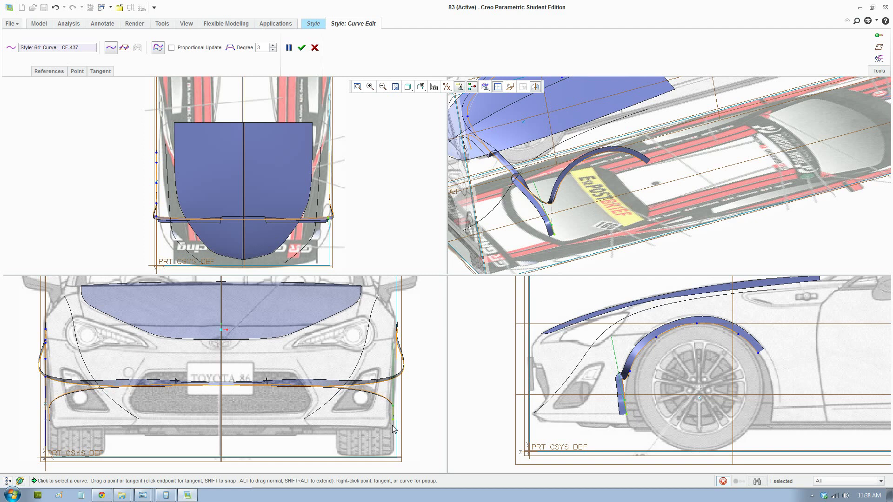
pyautogui.keyDown('alt'); pyautogui.moveTo(46, 377); pyautogui.dragTo(393, 386); pyautogui.keyUp('alt')
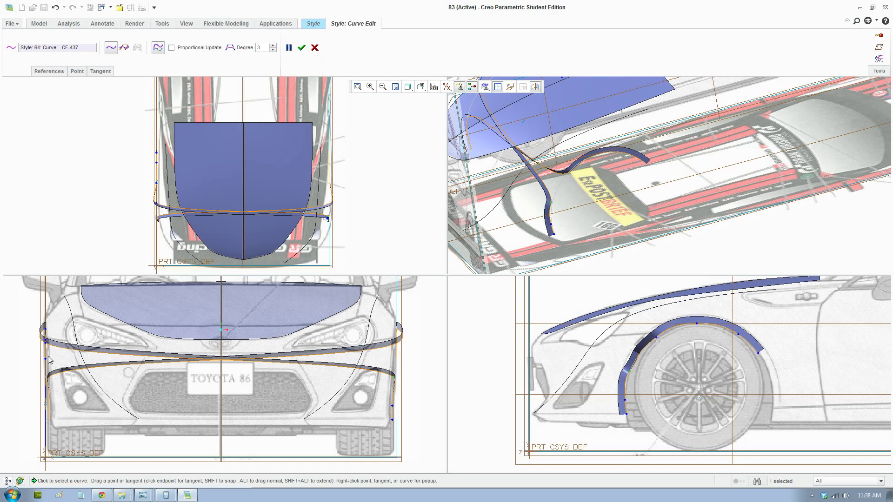
# Move the inner wheel-arch curve's remaining upper points across to the same side in the front view and accept the curve edit.
pyautogui.keyDown('alt'); pyautogui.moveTo(46, 359); pyautogui.dragTo(397, 375); pyautogui.keyUp('alt')
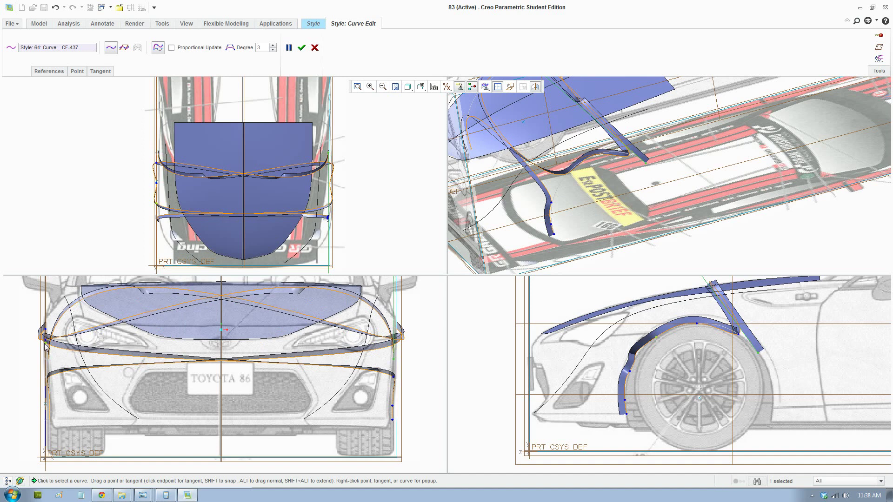
pyautogui.keyDown('alt'); pyautogui.moveTo(46, 344); pyautogui.dragTo(393, 371); pyautogui.keyUp('alt')
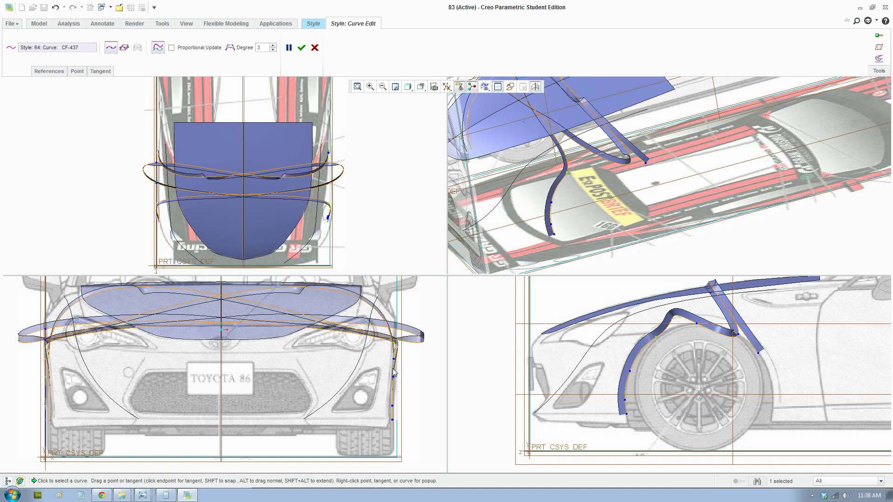
pyautogui.scroll(-1, 46, 341)
pyautogui.scroll(1, 130, 360)
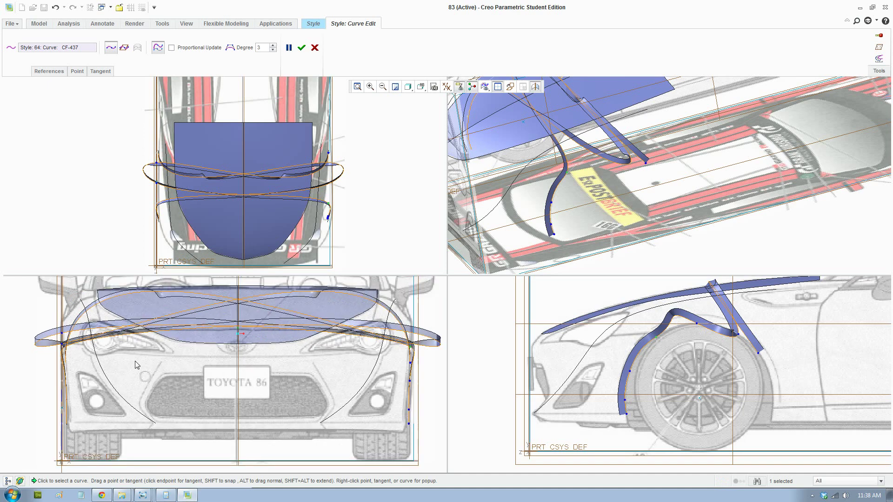
pyautogui.keyDown('shift'); pyautogui.moveTo(270, 373); pyautogui.dragTo(258, 375, button='middle'); pyautogui.keyUp('shift')
pyautogui.keyDown('alt'); pyautogui.moveTo(51, 345); pyautogui.dragTo(398, 356); pyautogui.keyUp('alt')
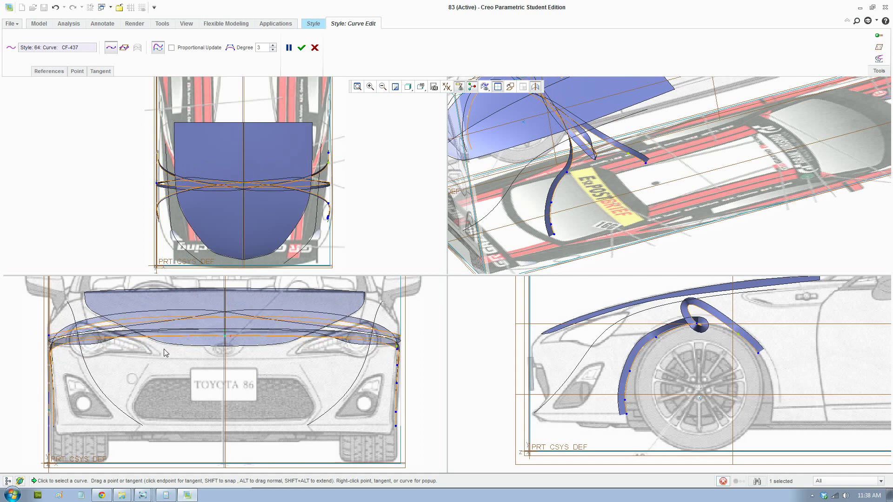
pyautogui.keyDown('alt'); pyautogui.moveTo(49, 336); pyautogui.dragTo(399, 353); pyautogui.keyUp('alt')
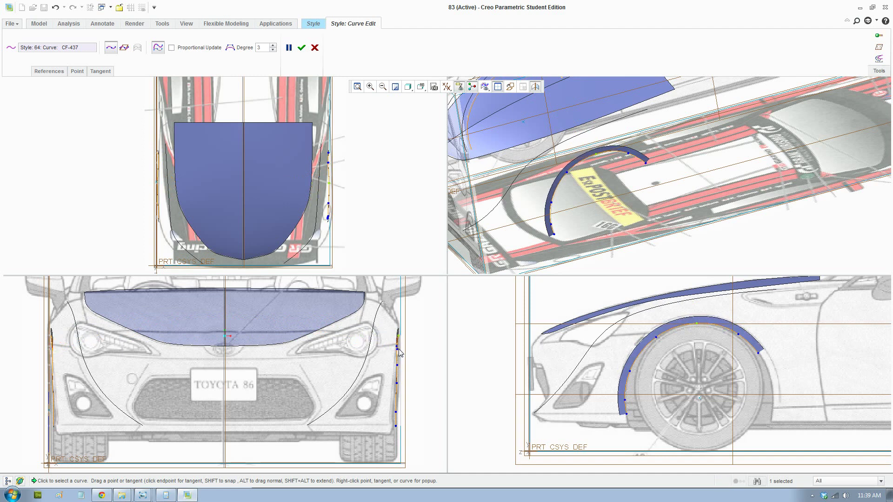
pyautogui.scroll(-4, 395, 372)
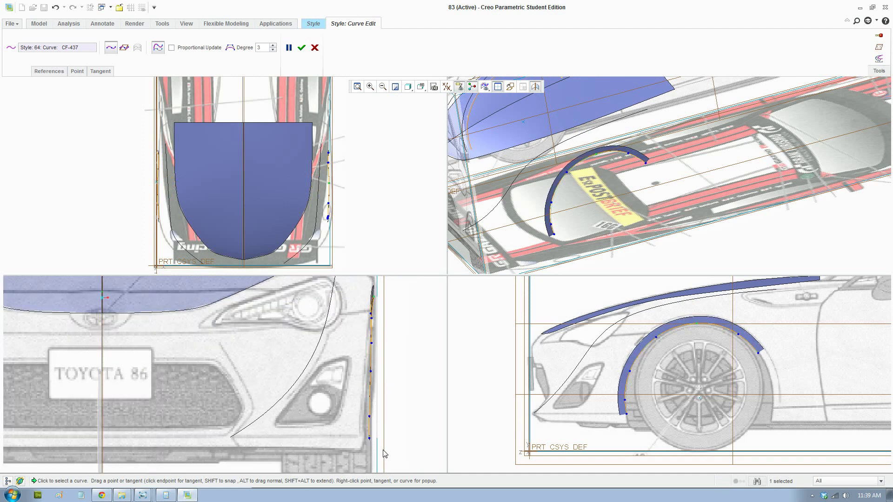
pyautogui.scroll(-2, 385, 454)
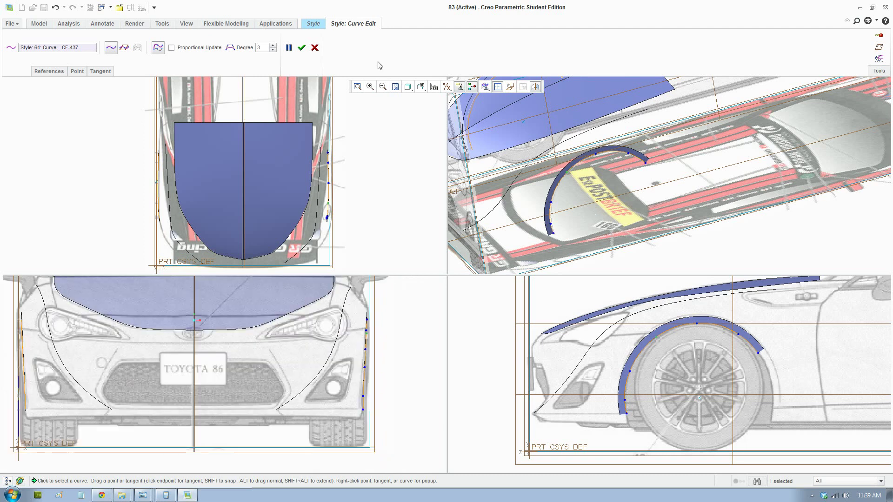
pyautogui.click(301, 48)
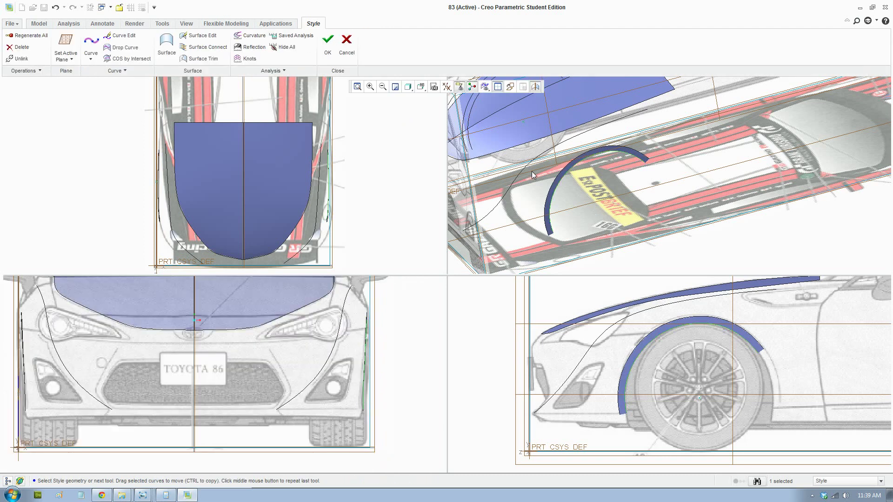
# Create a style surface between the fender curve and the outer wheel-arch curve and inspect it in the 3D view.
pyautogui.click(165, 45)
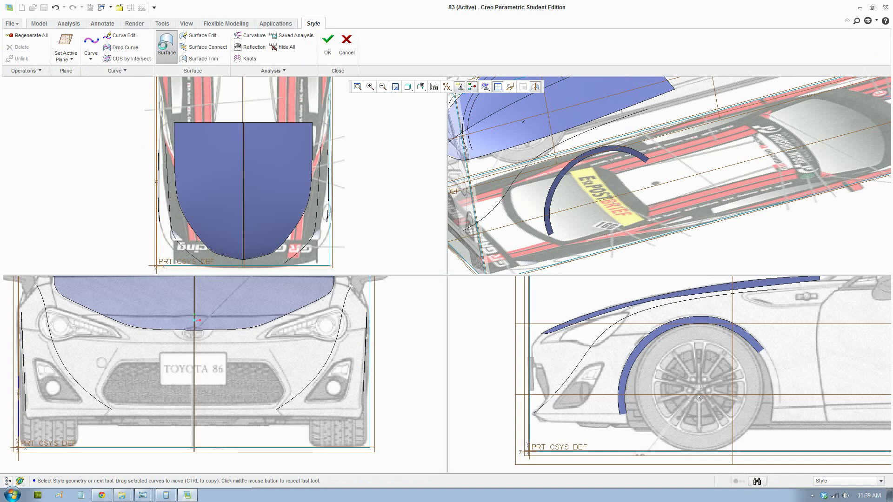
pyautogui.click(496, 205)
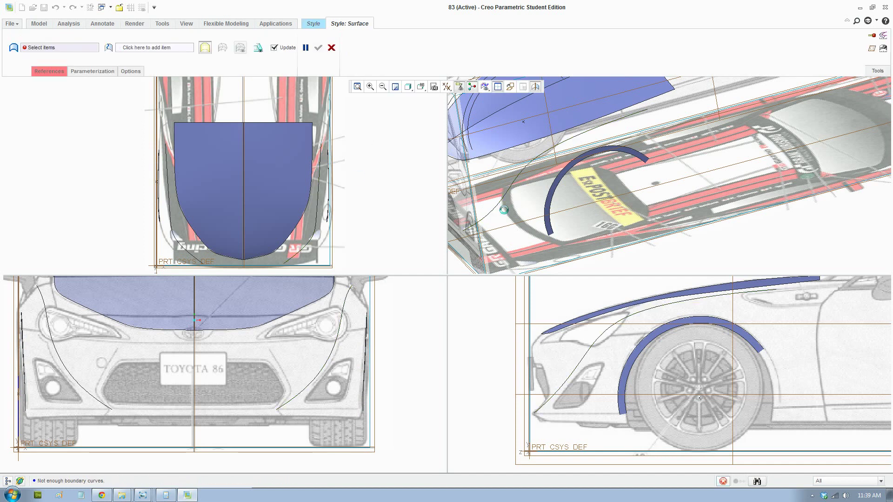
pyautogui.keyDown('ctrl'); pyautogui.click(546, 217); pyautogui.keyUp('ctrl')
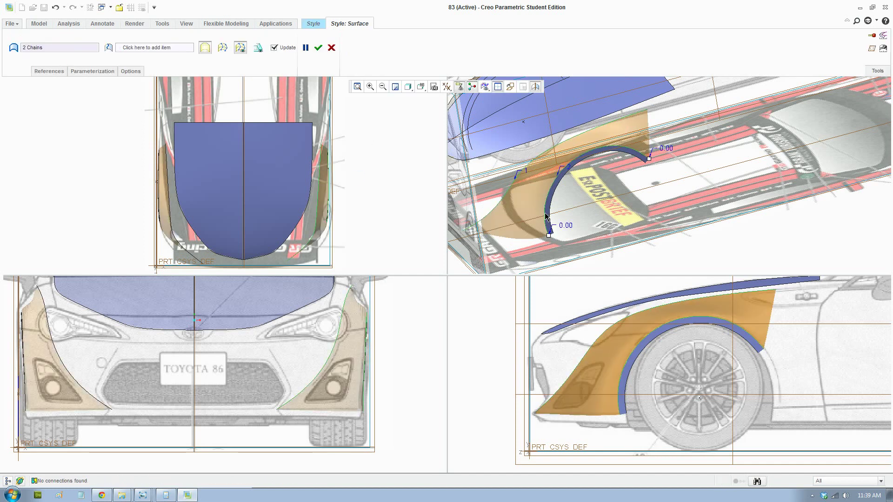
pyautogui.click(323, 49)
pyautogui.moveTo(572, 204); pyautogui.dragTo(565, 229, button='middle')
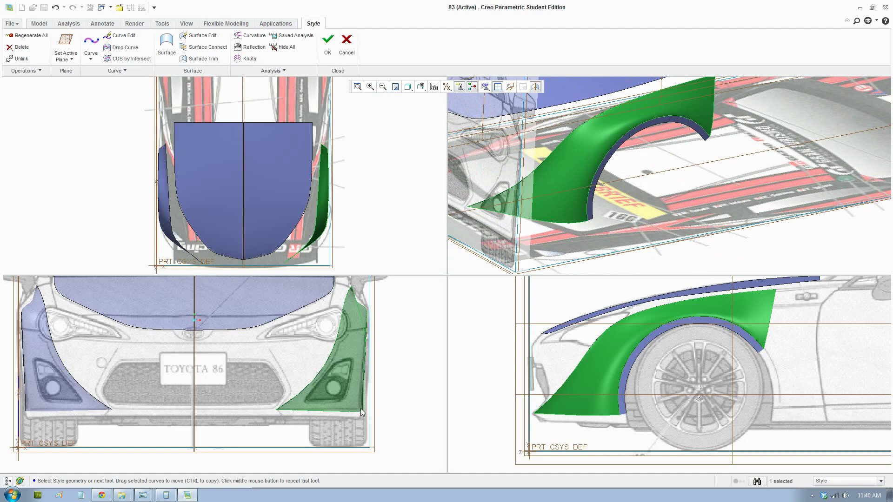
# Delete the new front fender surface.
pyautogui.scroll(5, 316, 253)
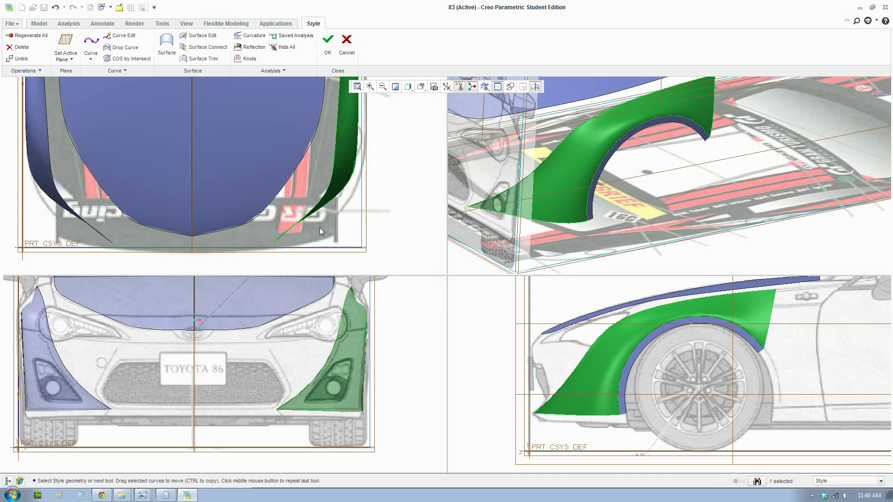
pyautogui.press('Delete')
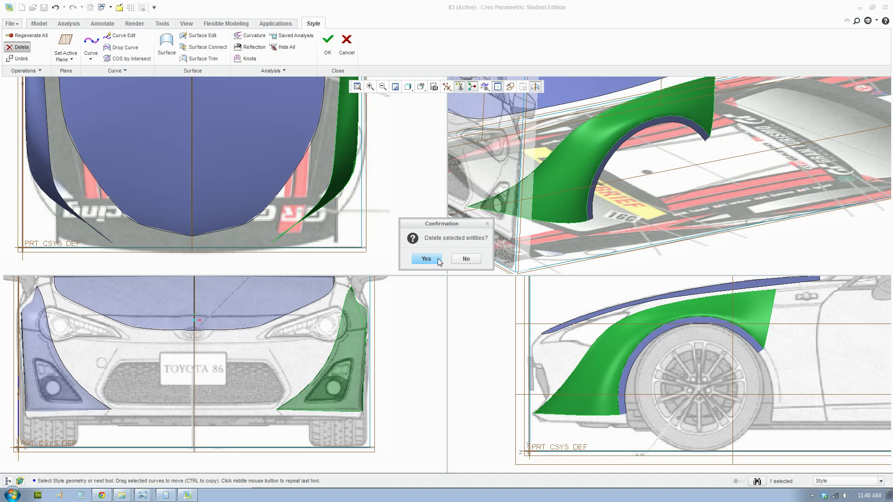
pyautogui.click(426, 259)
# Draw a two-point free curve along the lower bumper edge in the front view, from the wheel arch's lower end to the fender curve's lower end.
pyautogui.scroll(-2, 323, 242)
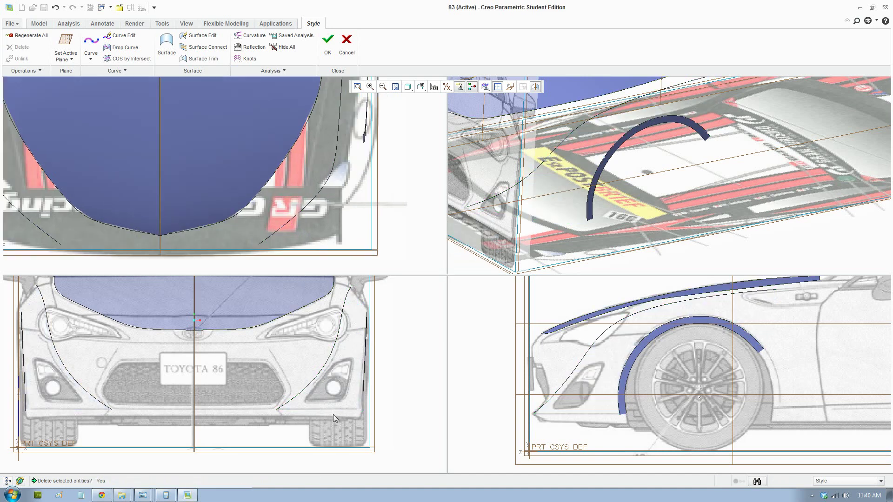
pyautogui.scroll(-4, 331, 377)
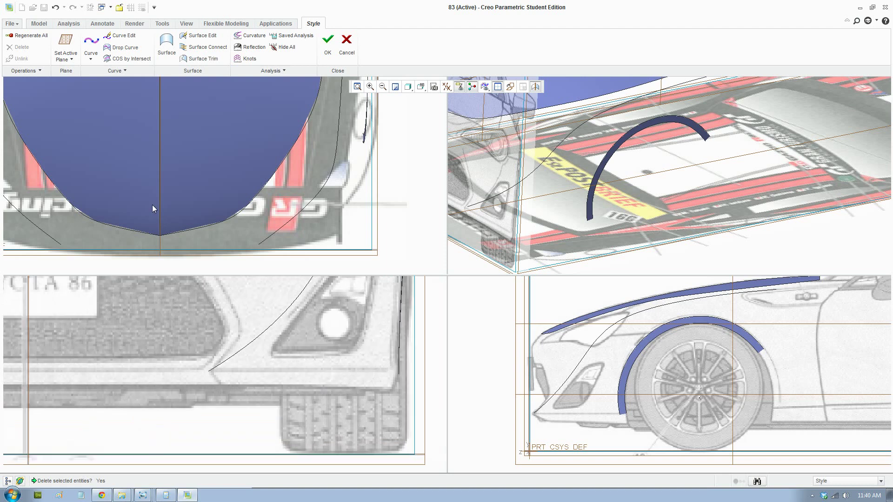
pyautogui.click(91, 43)
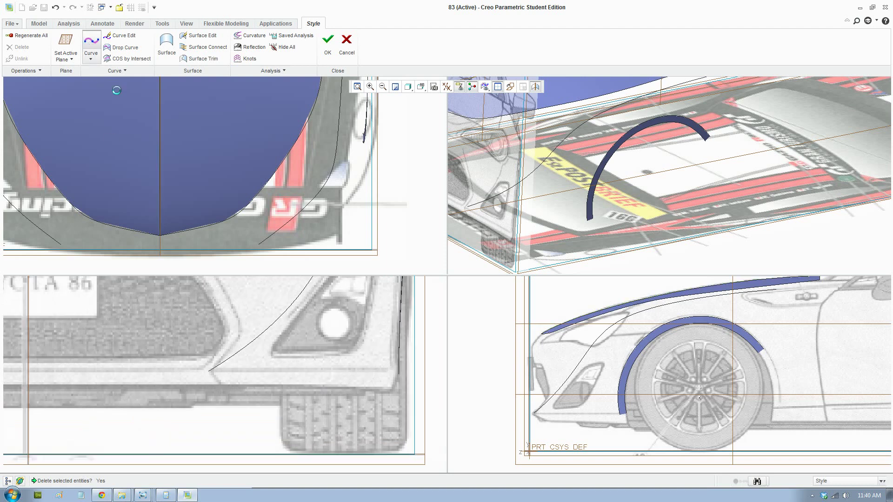
pyautogui.click(397, 371)
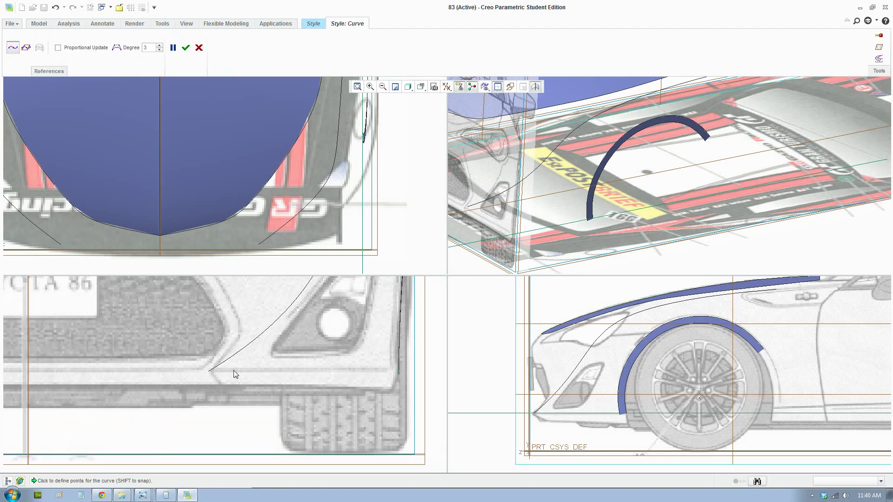
pyautogui.click(209, 371)
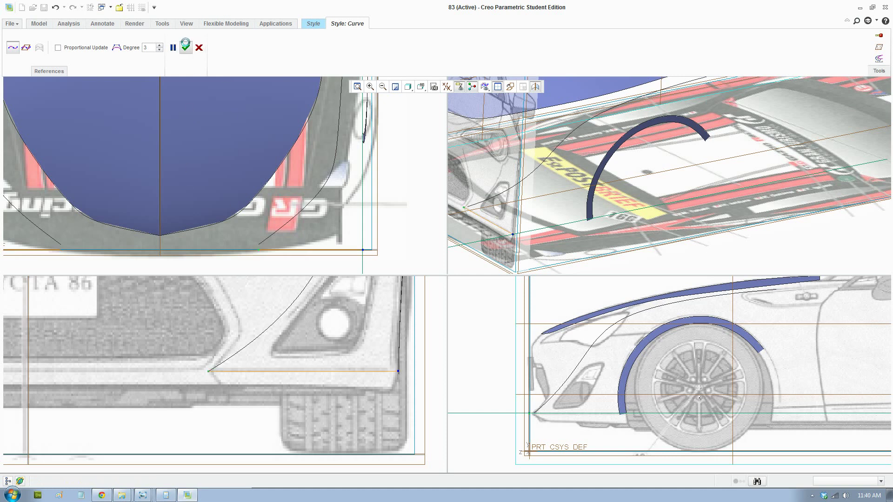
pyautogui.click(186, 47)
# Edit the lower bumper-edge curve and move its inner end onto the fender curve's lower end in the top view.
pyautogui.click(118, 35)
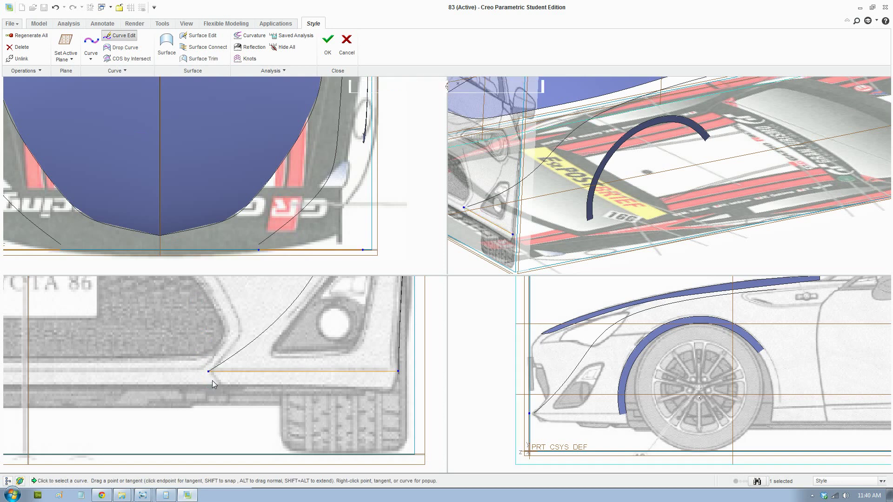
pyautogui.scroll(1, 251, 232)
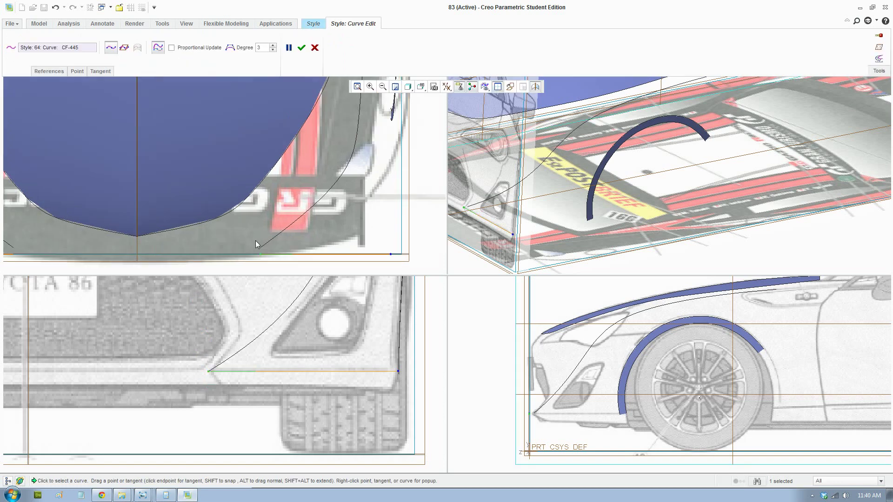
pyautogui.scroll(2, 262, 254)
pyautogui.moveTo(261, 254); pyautogui.dragTo(260, 243)
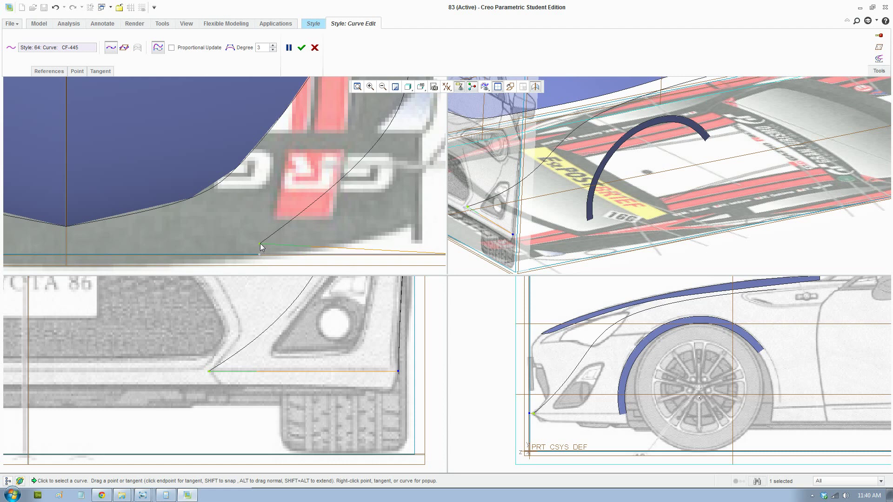
pyautogui.scroll(3, 319, 223)
pyautogui.scroll(-2, 387, 225)
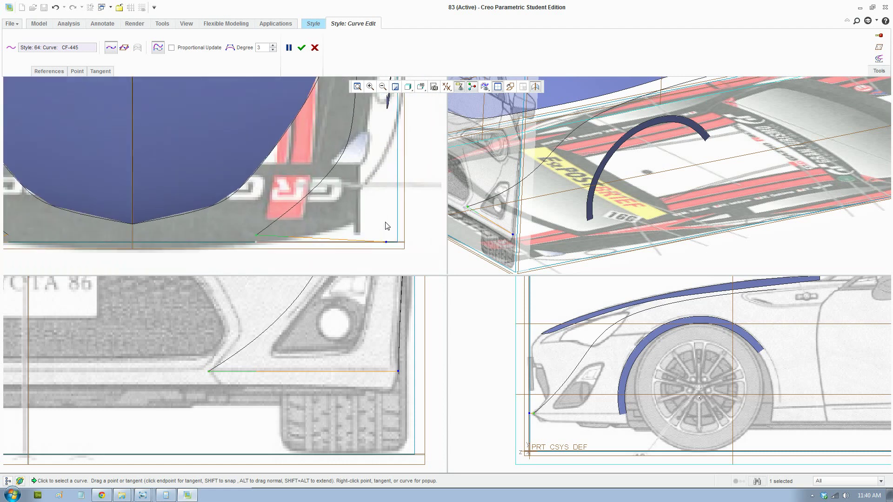
# Move the bumper-edge curve's outer end back towards the wheel arch in the top view.
pyautogui.moveTo(388, 247); pyautogui.dragTo(386, 236)
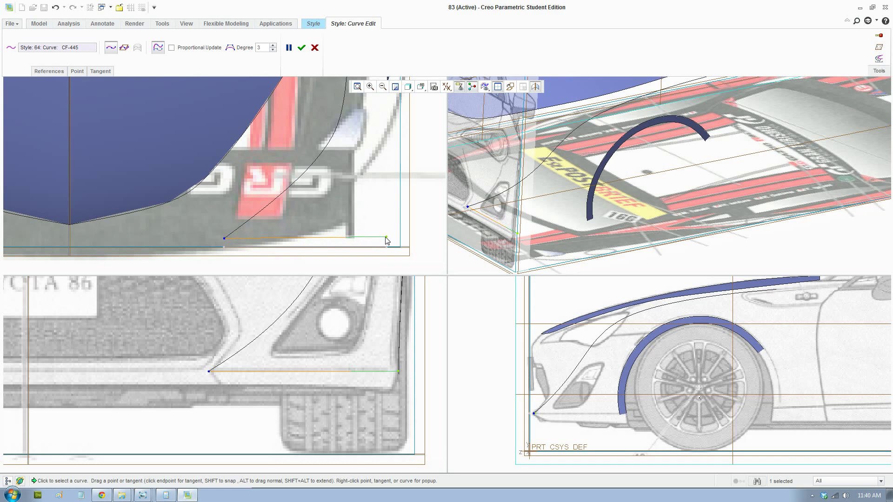
pyautogui.scroll(1, 374, 235)
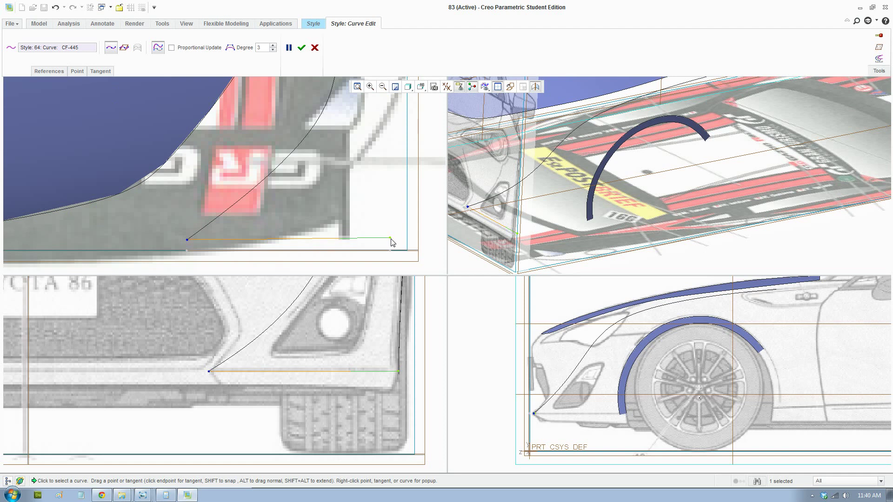
pyautogui.moveTo(391, 238); pyautogui.dragTo(386, 119)
pyautogui.scroll(2, 581, 428)
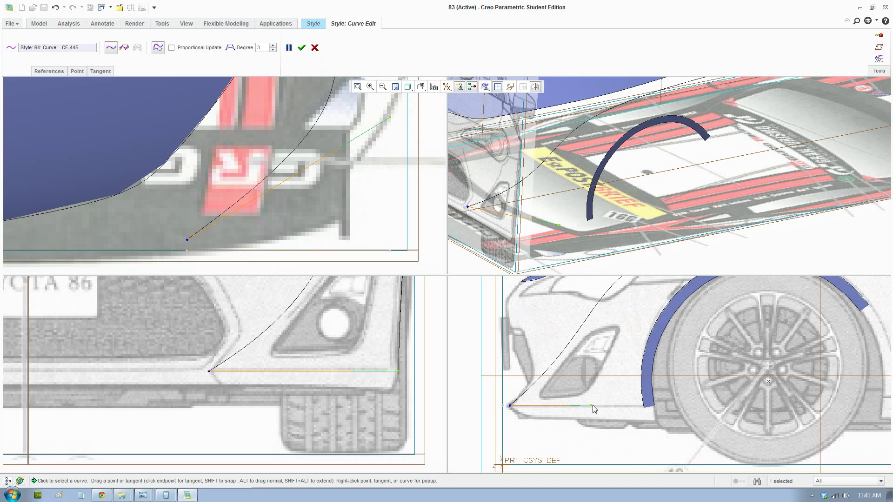
# Move the bumper-edge curve's outer end onto the wheel arch's front edge near its lower corner in the side view.
pyautogui.moveTo(594, 408); pyautogui.dragTo(642, 407)
pyautogui.scroll(3, 645, 409)
pyautogui.scroll(2, 645, 409)
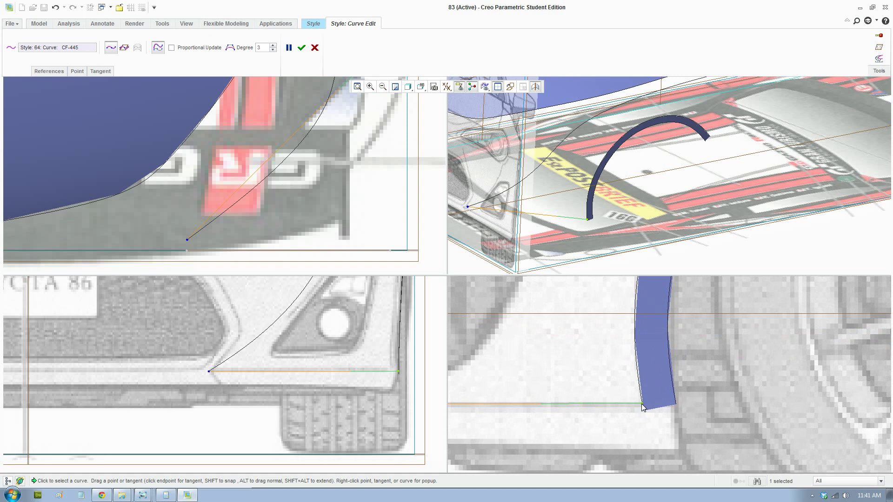
pyautogui.scroll(5, 640, 404)
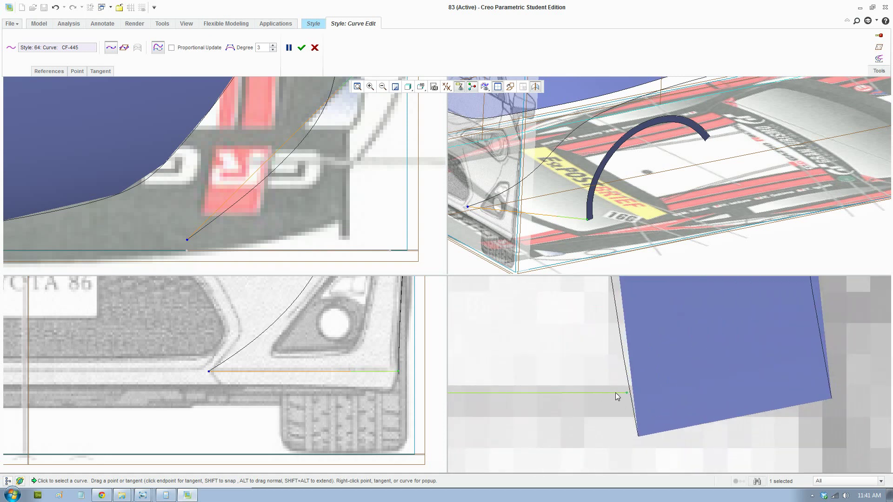
pyautogui.moveTo(624, 392); pyautogui.dragTo(631, 393)
pyautogui.scroll(-3, 671, 406)
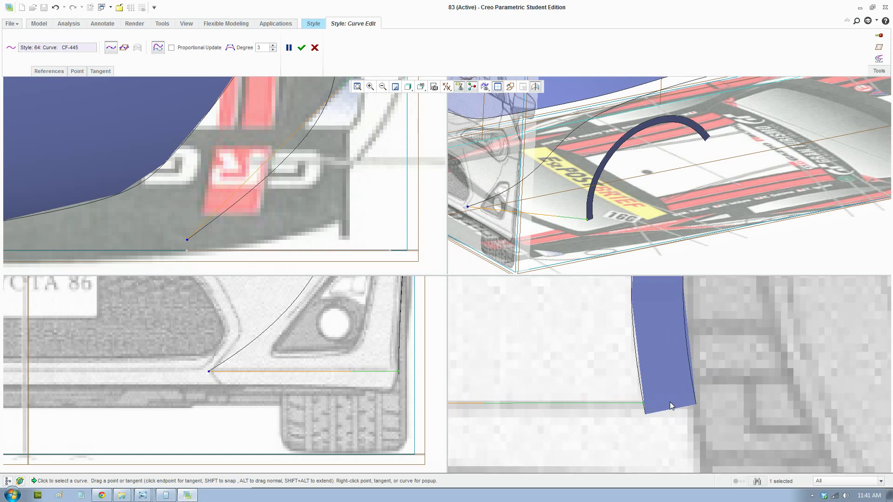
# Raise the inner wheel-arch curve's lower end in the side view until the arch's outer corner meets the bumper-edge curve.
pyautogui.click(693, 395)
pyautogui.scroll(3, 694, 406)
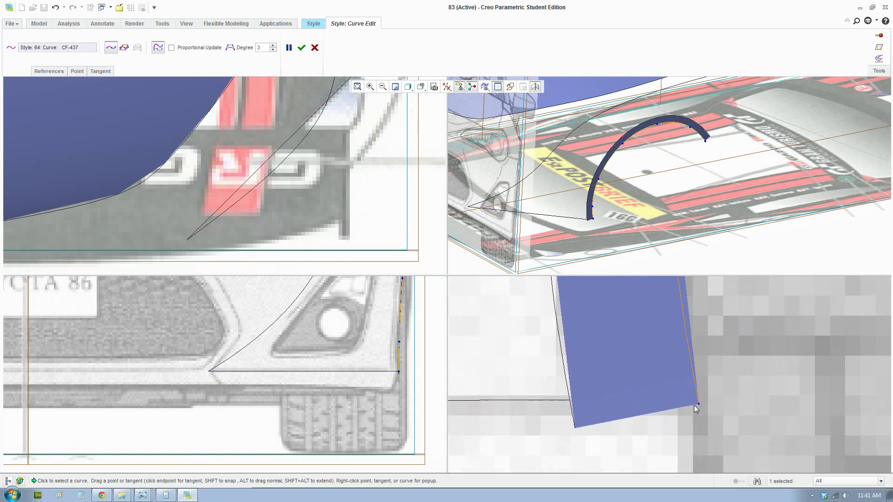
pyautogui.moveTo(696, 403); pyautogui.dragTo(693, 377)
pyautogui.scroll(4, 654, 392)
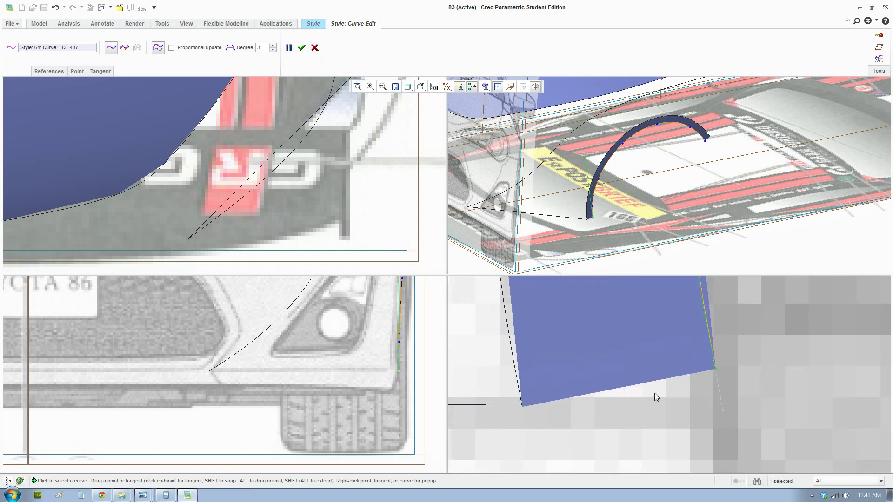
pyautogui.scroll(-2, 558, 391)
pyautogui.keyDown('shift'); pyautogui.moveTo(559, 395); pyautogui.dragTo(587, 410, button='middle'); pyautogui.keyUp('shift')
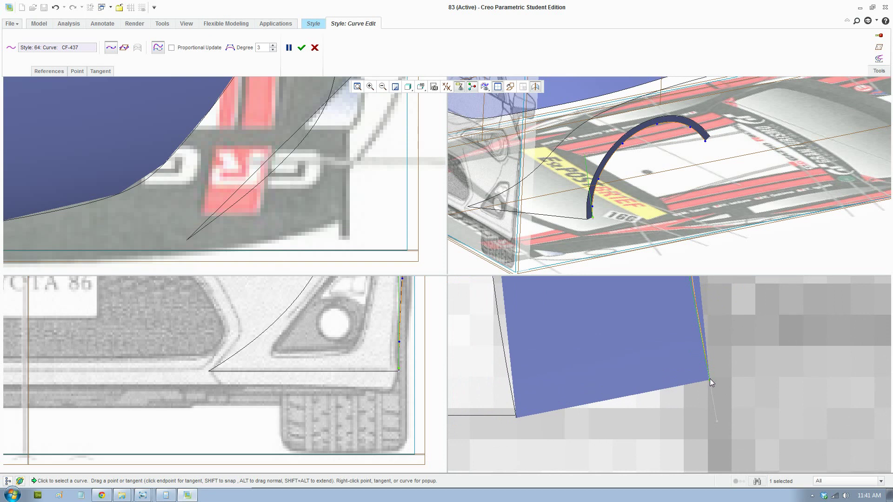
pyautogui.moveTo(709, 378); pyautogui.dragTo(708, 375)
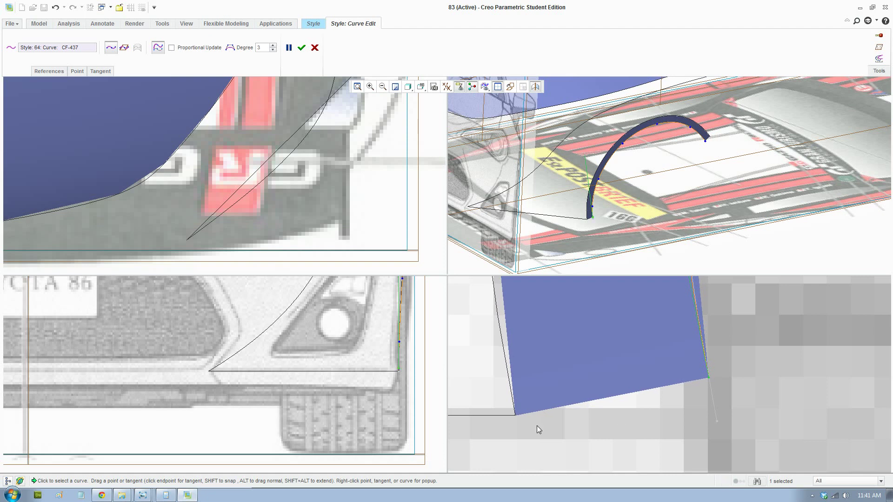
# Select the bumper-edge curve and move its outer end onto the wheel arch's lower end in the front view.
pyautogui.scroll(3, 519, 419)
pyautogui.scroll(-3, 404, 367)
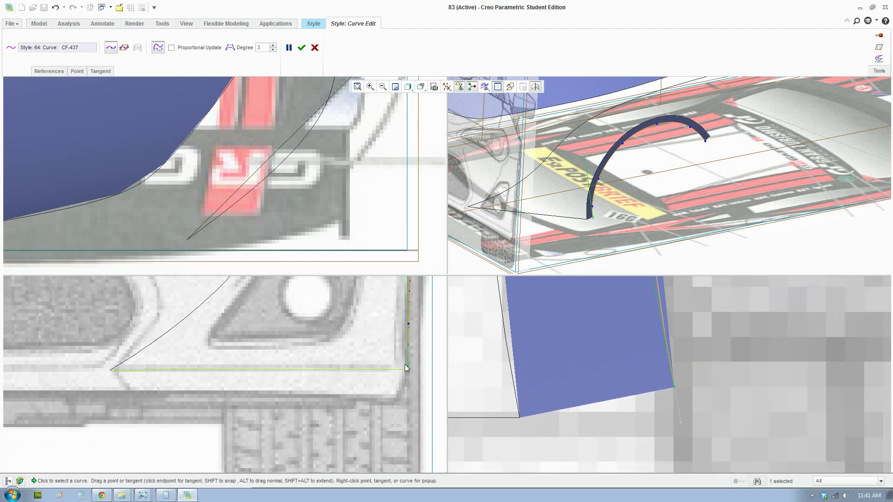
pyautogui.scroll(-5, 406, 366)
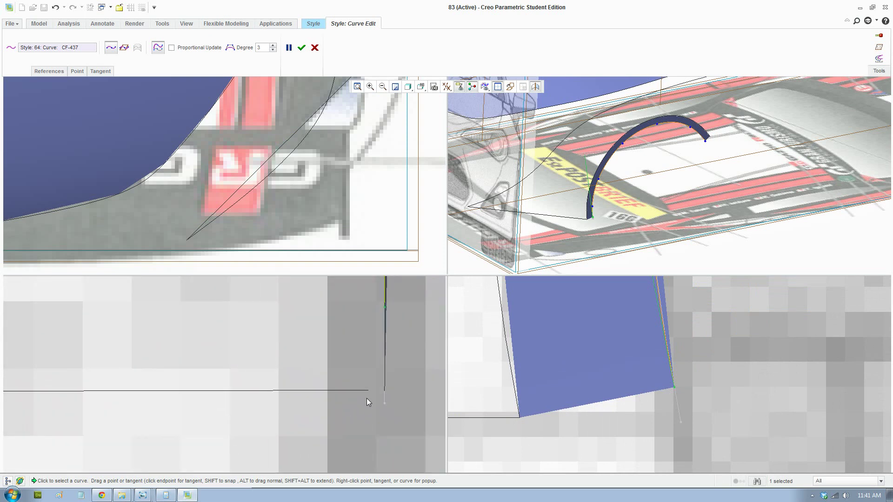
pyautogui.click(367, 390)
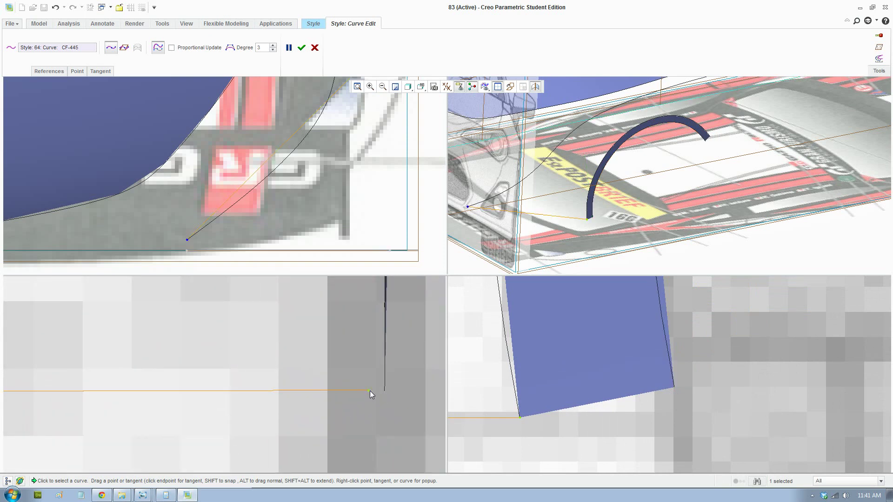
pyautogui.keyDown('shift'); pyautogui.moveTo(369, 390); pyautogui.dragTo(384, 392); pyautogui.keyUp('shift')
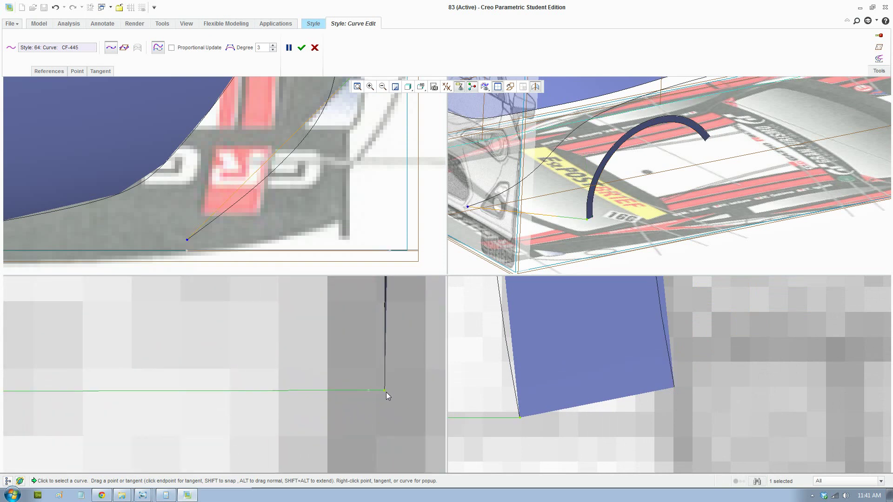
pyautogui.scroll(4, 337, 415)
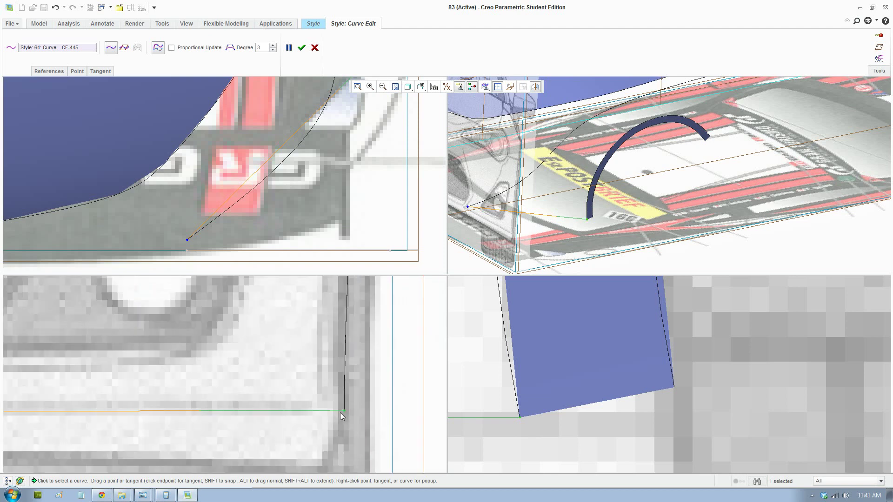
# Switch the bumper-edge curve to control-point editing and remove its middle point, keeping the two interior control points.
pyautogui.scroll(3, 339, 412)
pyautogui.scroll(2, 574, 378)
pyautogui.scroll(3, 304, 163)
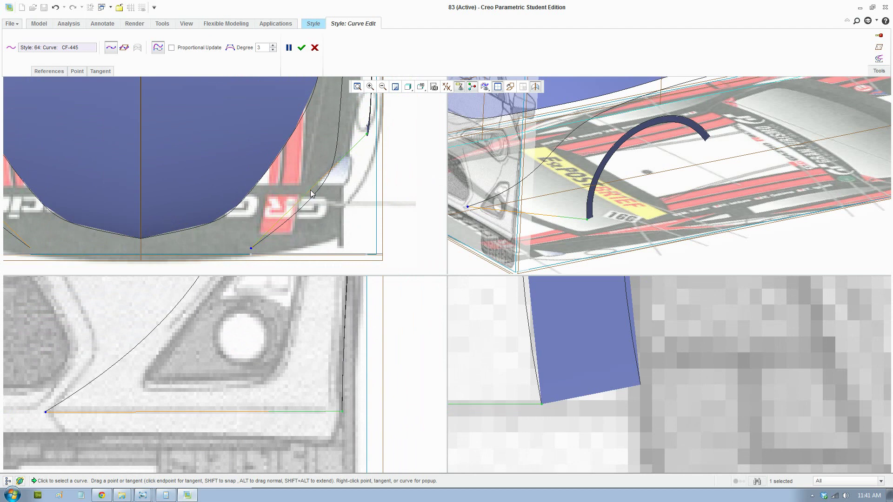
pyautogui.rightClick(311, 190)
pyautogui.click(334, 234)
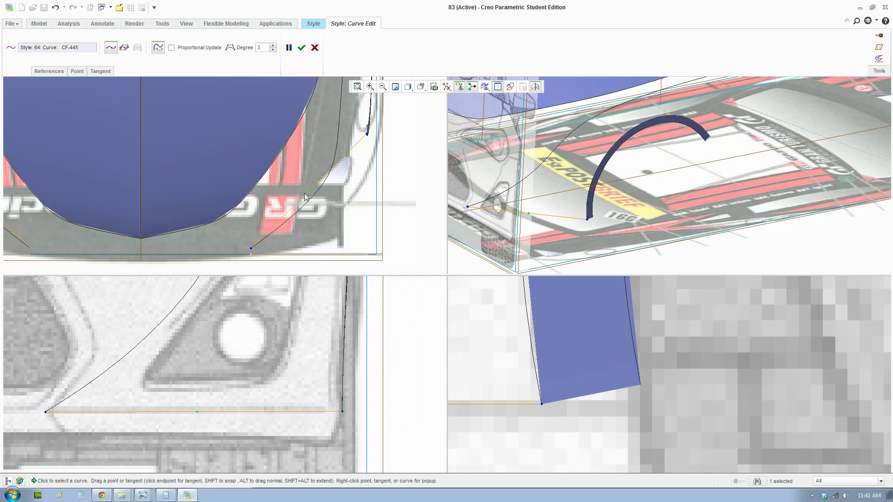
pyautogui.click(230, 47)
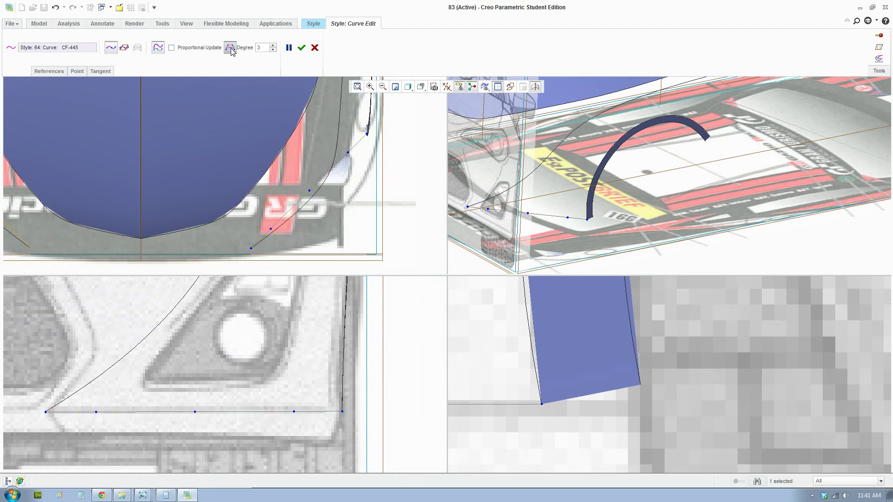
pyautogui.rightClick(309, 194)
pyautogui.click(339, 235)
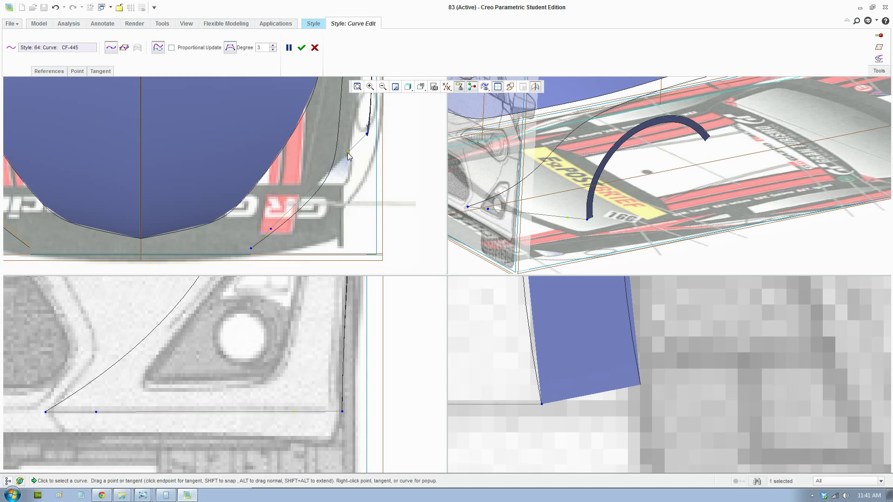
# Move the bumper-edge curve's two interior control points outward in the top view to bow the curve around the bumper corner.
pyautogui.moveTo(349, 156); pyautogui.dragTo(364, 202)
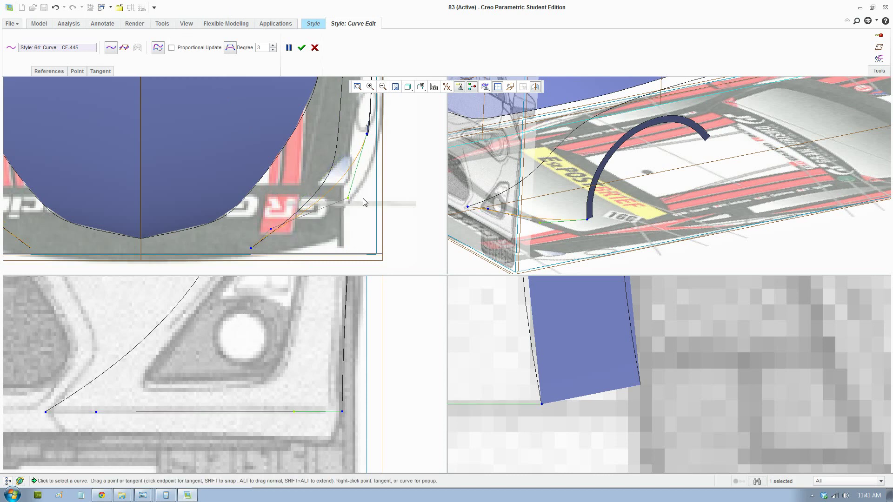
pyautogui.scroll(2, 363, 201)
pyautogui.keyDown('shift'); pyautogui.moveTo(363, 201); pyautogui.dragTo(335, 233, button='middle'); pyautogui.keyUp('shift')
pyautogui.scroll(2, 336, 233)
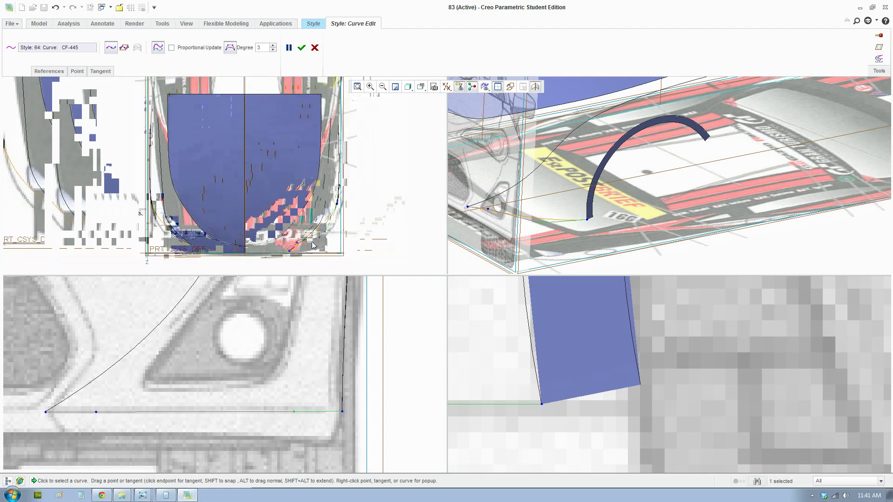
pyautogui.scroll(-3, 311, 244)
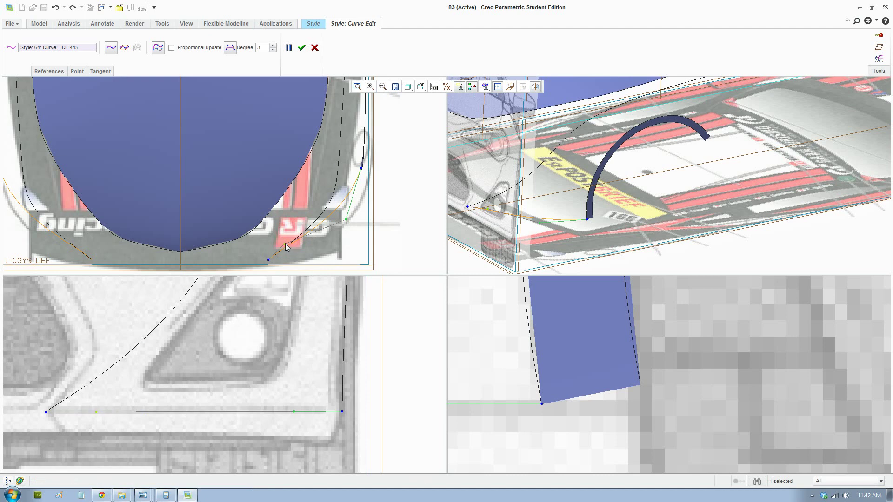
pyautogui.moveTo(284, 244); pyautogui.dragTo(284, 258)
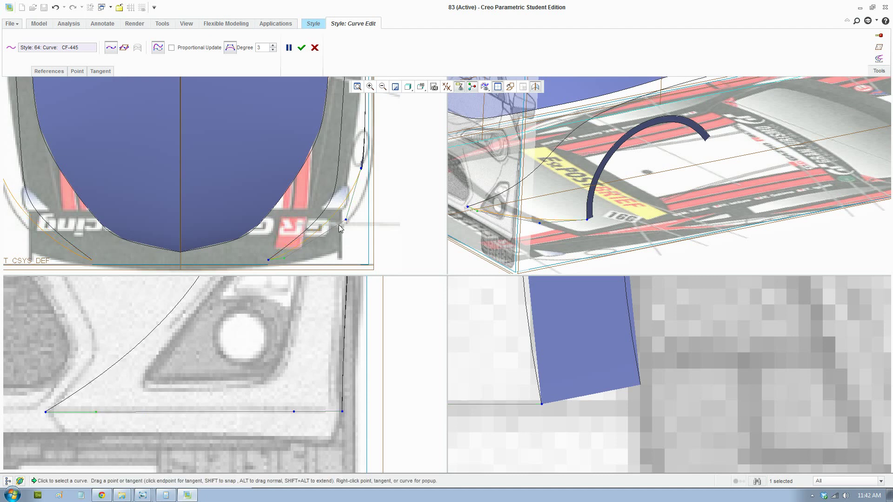
pyautogui.moveTo(346, 222); pyautogui.dragTo(354, 228)
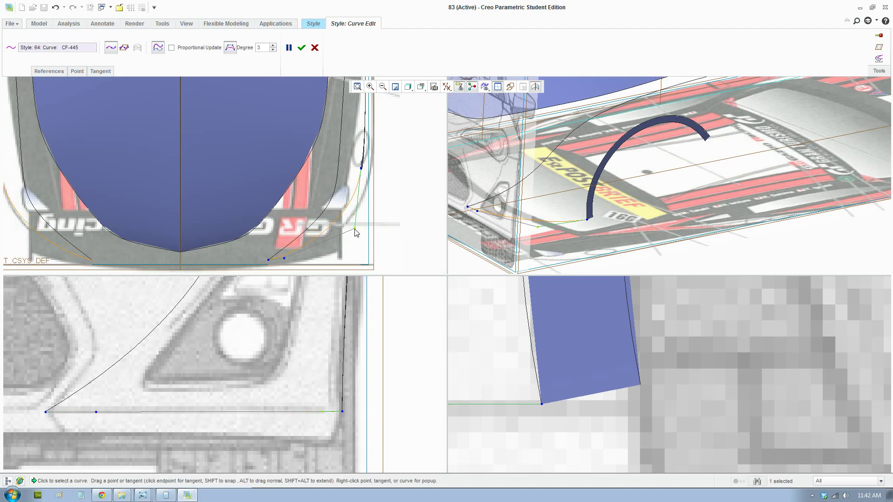
pyautogui.scroll(-1, 354, 230)
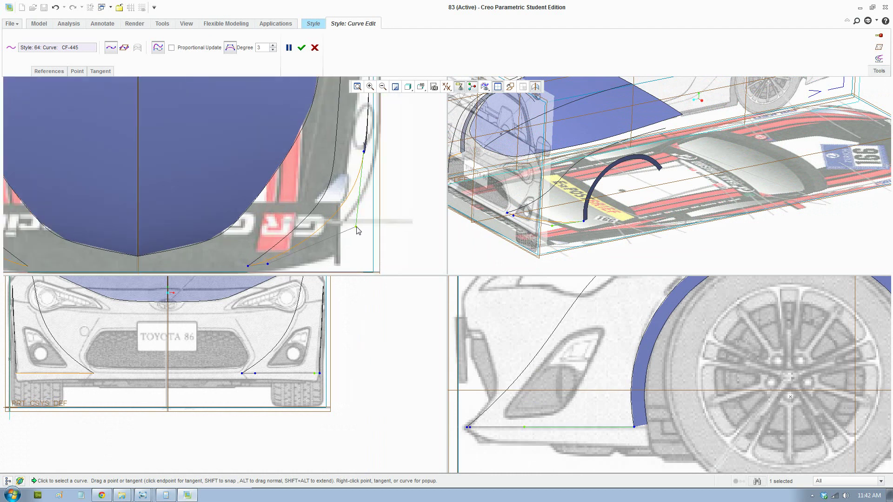
pyautogui.moveTo(356, 227); pyautogui.dragTo(358, 230)
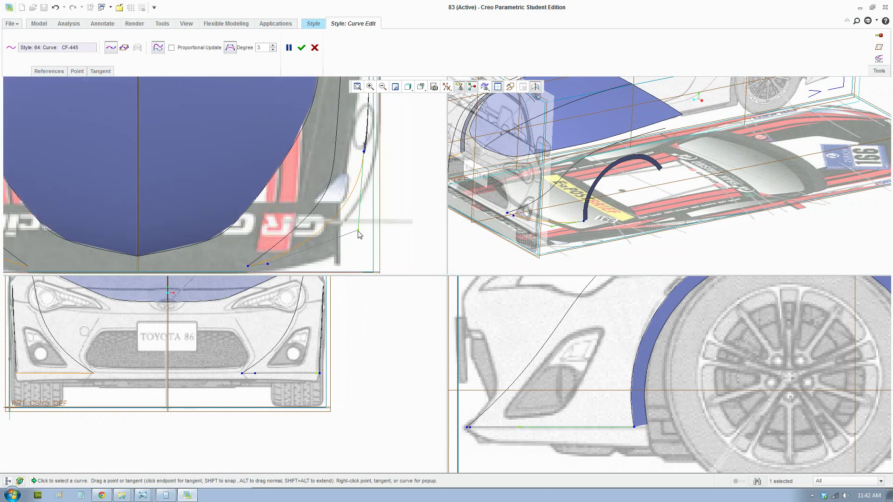
# Add a point midway along the bumper-edge curve, pull it outward to round the bumper corner, and accept the curve edit.
pyautogui.rightClick(333, 222)
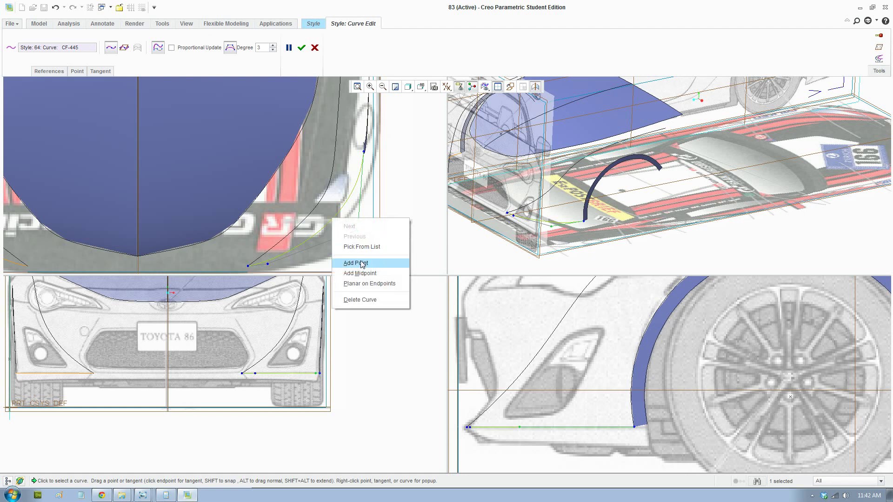
pyautogui.click(369, 261)
pyautogui.moveTo(326, 241)
pyautogui.mouseDown()
pyautogui.moveTo(341, 228)
pyautogui.moveTo(327, 236)
pyautogui.mouseUp()
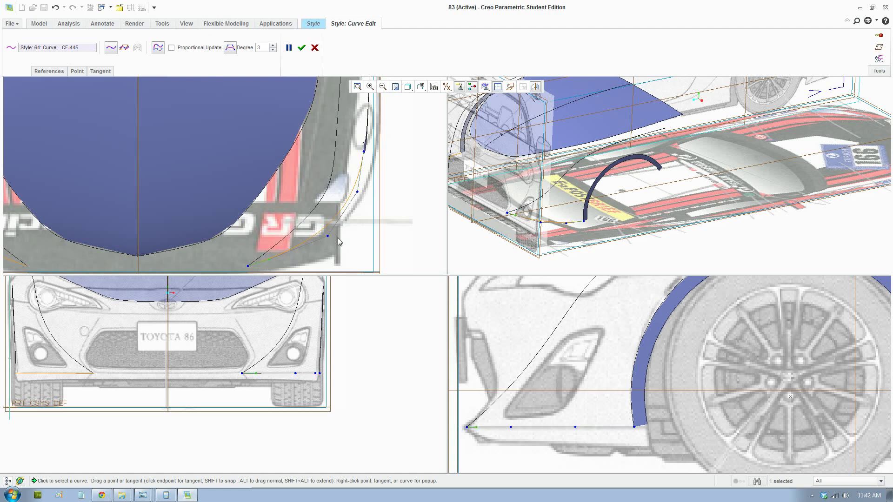
pyautogui.moveTo(328, 236); pyautogui.dragTo(352, 216)
pyautogui.scroll(3, 351, 222)
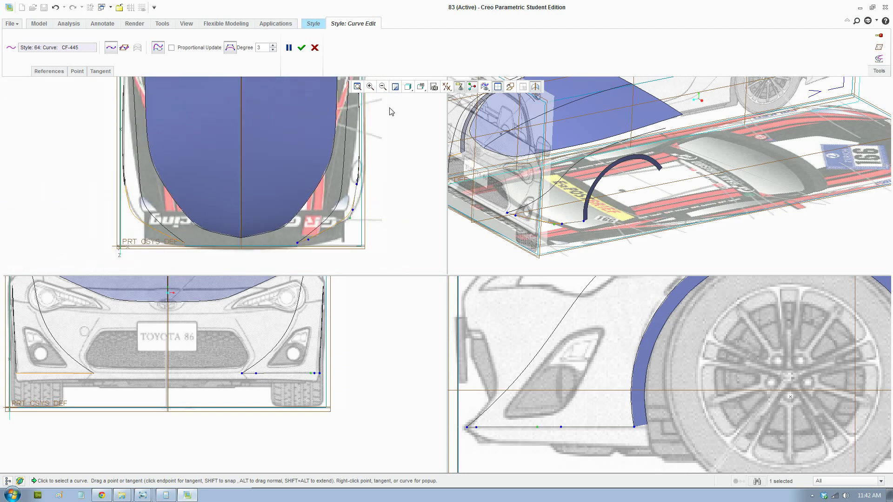
pyautogui.scroll(-2, 563, 226)
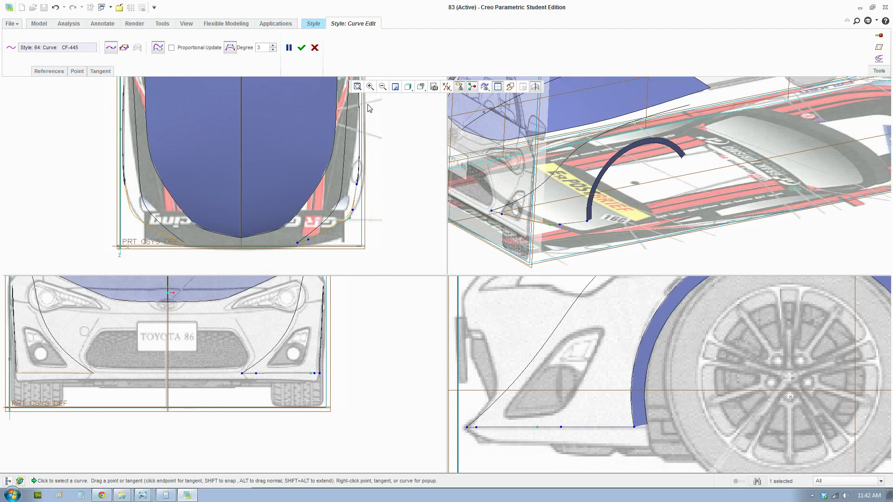
pyautogui.click(301, 48)
# Edit the bumper-edge curve and move its inner end toward the fender outline curve's lower tip in the front view, undoing the last shift.
pyautogui.scroll(-6, 219, 378)
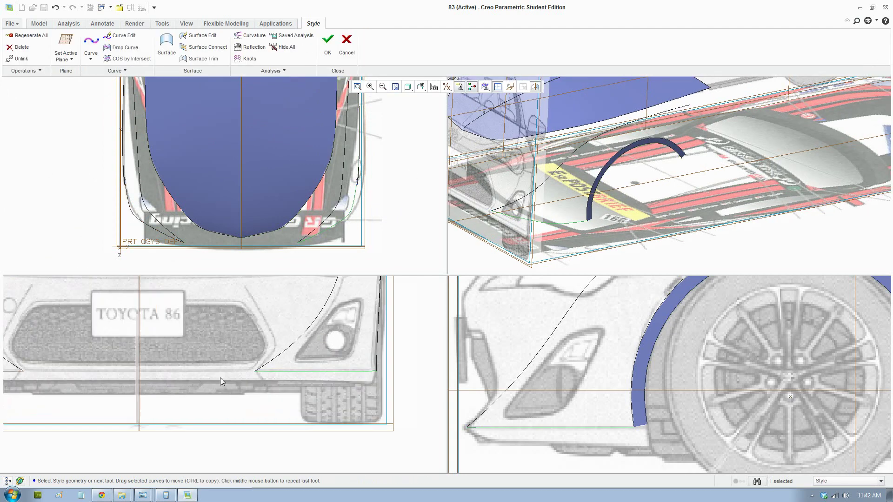
pyautogui.scroll(4, 238, 393)
pyautogui.scroll(-8, 281, 388)
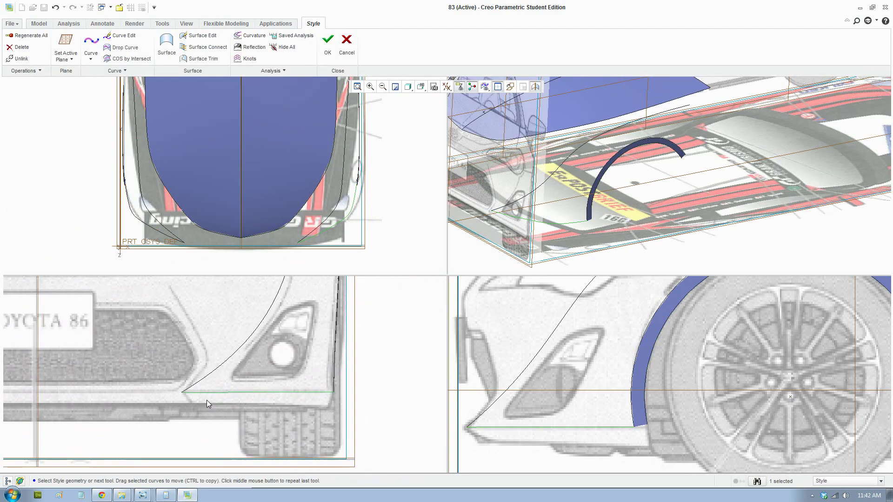
pyautogui.scroll(-1, 152, 362)
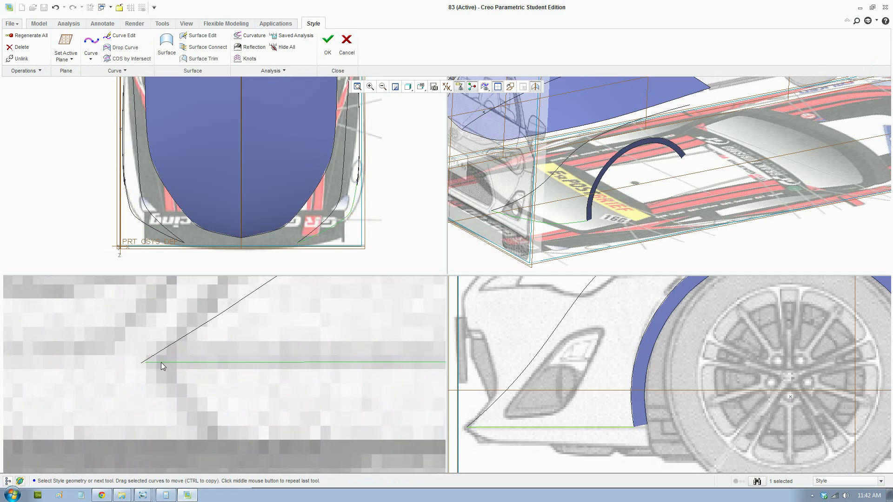
pyautogui.scroll(-1, 161, 361)
pyautogui.click(117, 37)
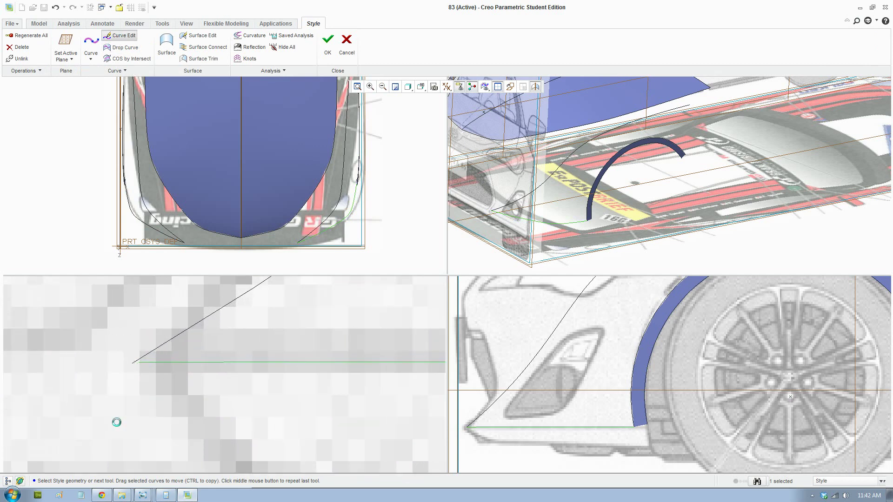
pyautogui.scroll(-1, 138, 378)
pyautogui.scroll(-1, 137, 375)
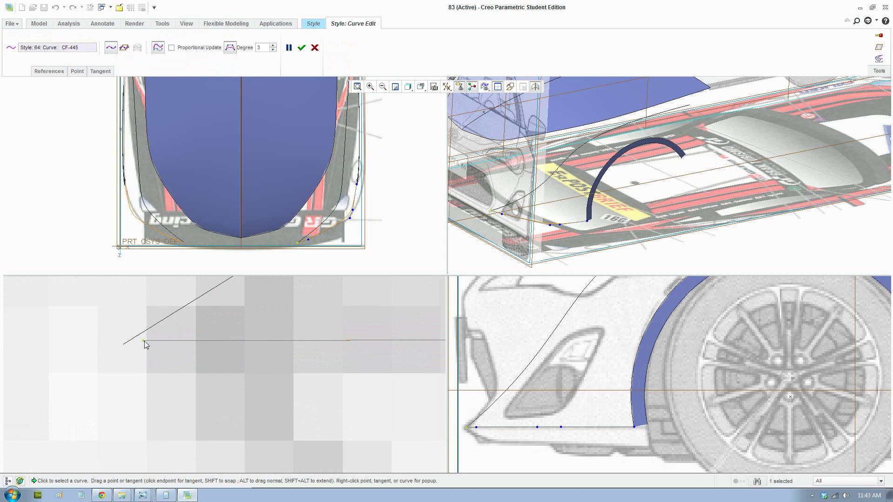
pyautogui.moveTo(127, 344); pyautogui.dragTo(124, 345)
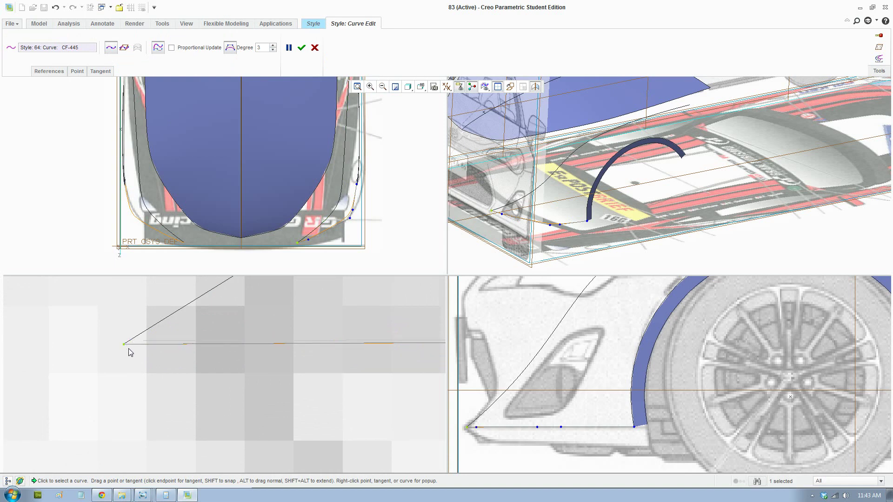
pyautogui.hotkey('ctrl', 'z')
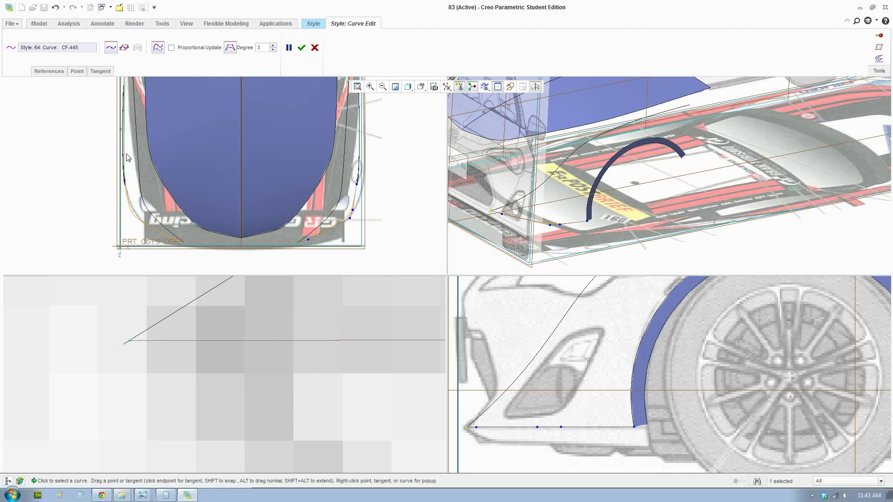
# Set the Y coordinate of the fender outline curve's lower end to 190.764049, copied from the bumper-edge curve's inner end.
pyautogui.click(77, 71)
pyautogui.click(105, 143)
pyautogui.hotkey('ctrl', 'c')
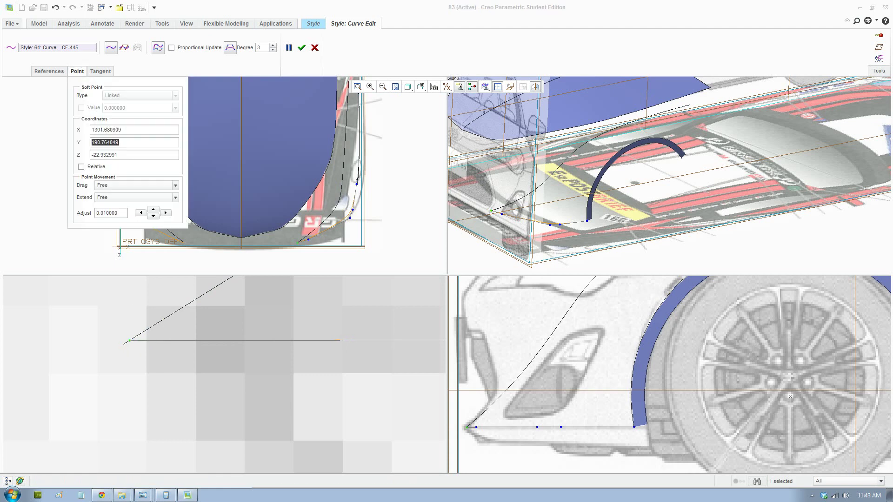
pyautogui.click(145, 335)
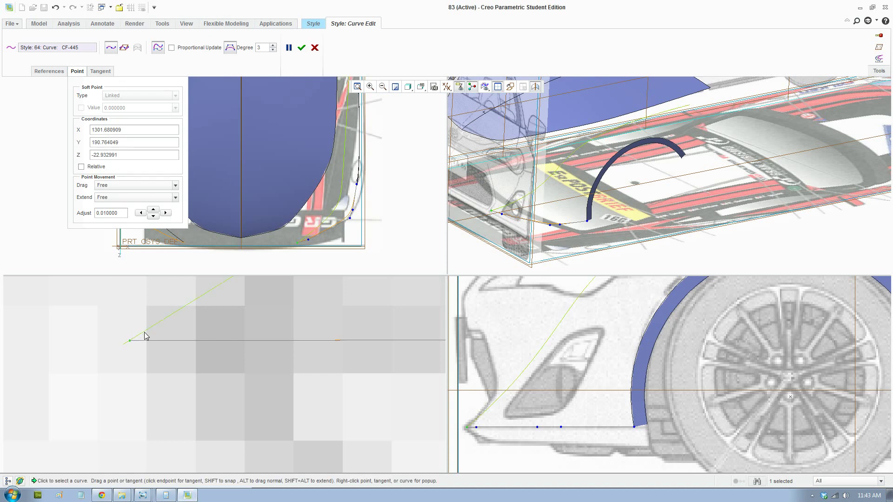
pyautogui.click(123, 345)
pyautogui.doubleClick(106, 142)
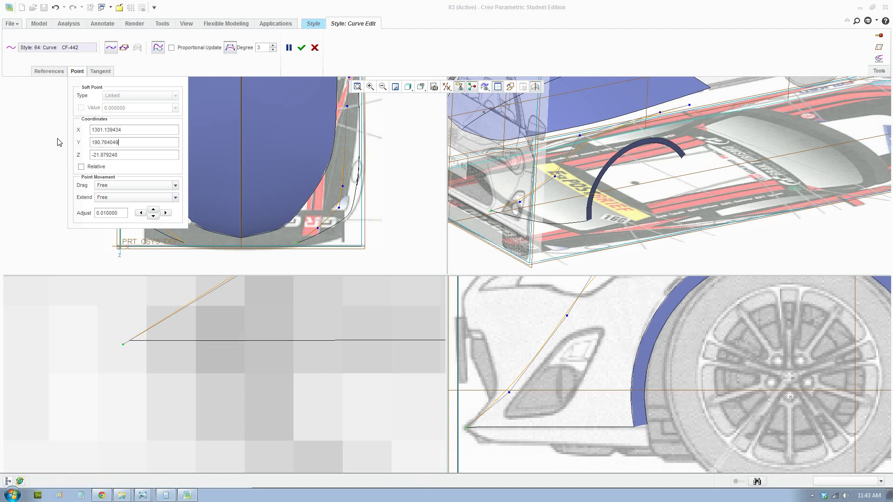
pyautogui.hotkey('ctrl', 'v')
pyautogui.press('Return')
# Move the fender outline curve's lower end sideways onto the bumper-edge curve's inner end in the front view and accept the curve edit.
pyautogui.scroll(-3, 90, 316)
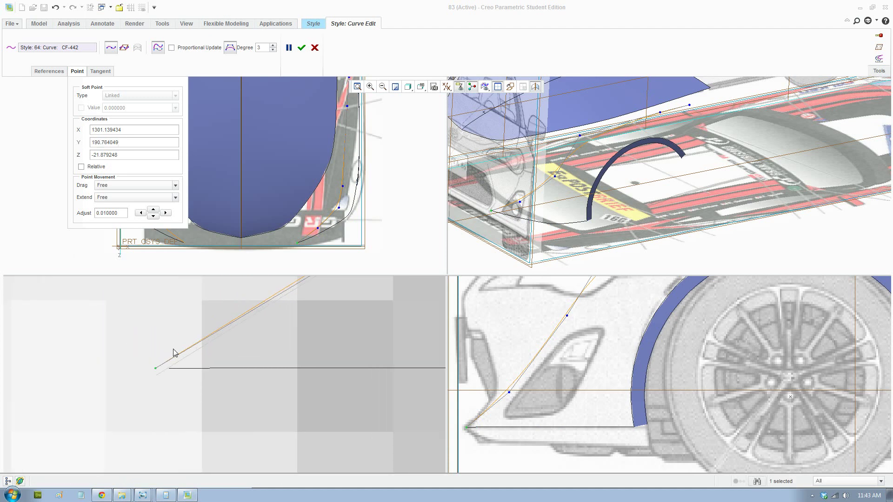
pyautogui.moveTo(157, 369); pyautogui.dragTo(172, 372)
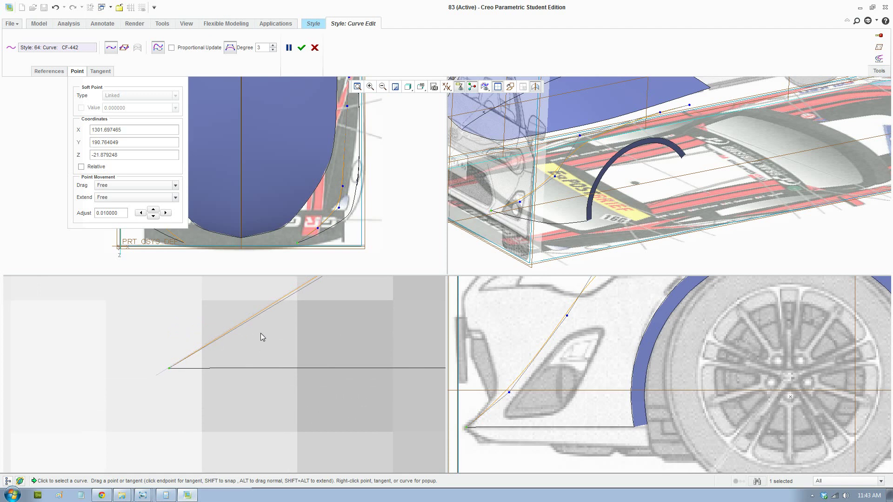
pyautogui.scroll(12, 319, 345)
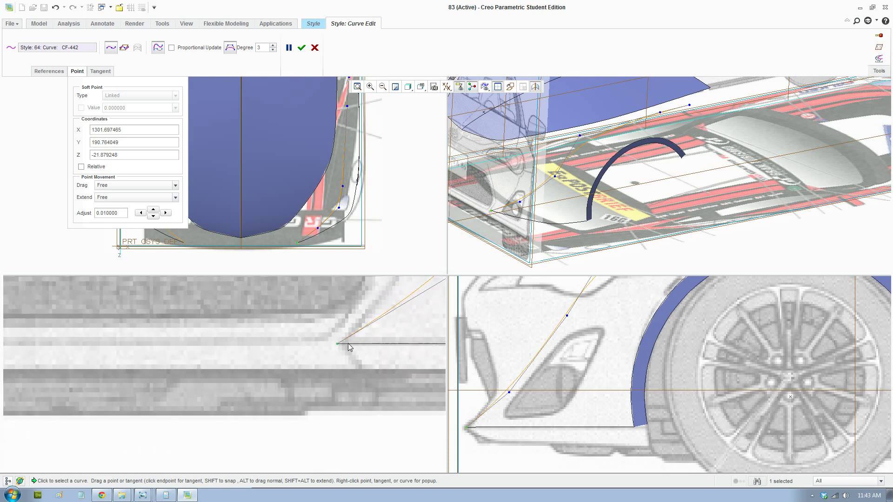
pyautogui.scroll(3, 347, 343)
pyautogui.scroll(2, 505, 395)
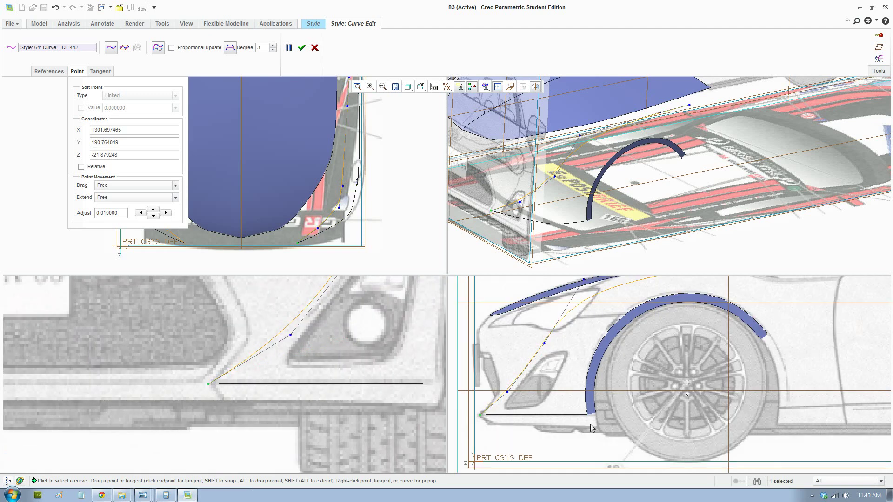
pyautogui.scroll(3, 586, 360)
pyautogui.scroll(-3, 589, 362)
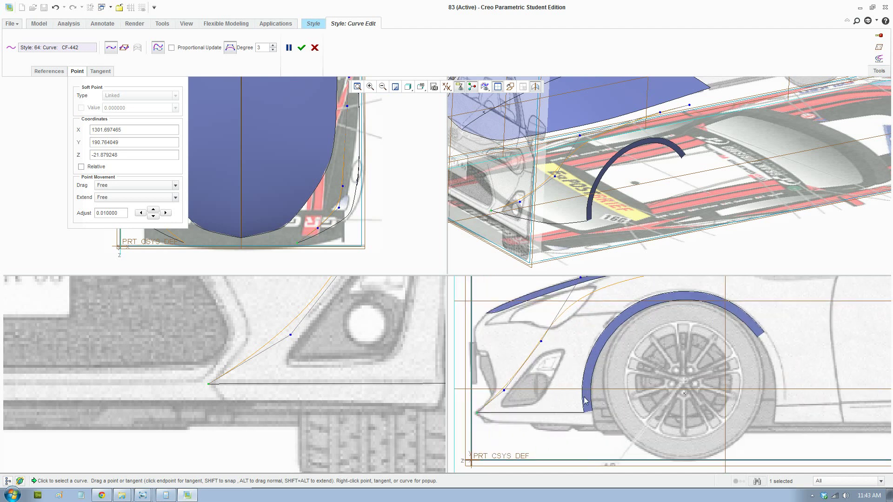
pyautogui.scroll(-5, 360, 189)
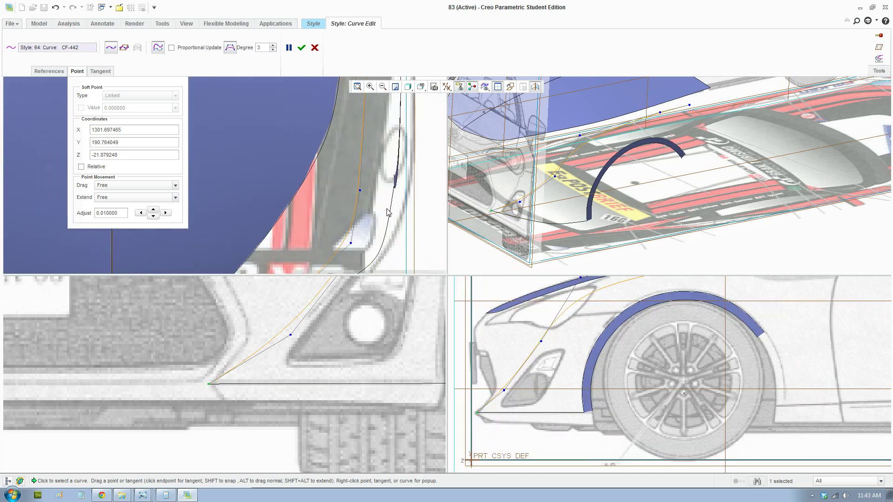
pyautogui.scroll(-2, 566, 378)
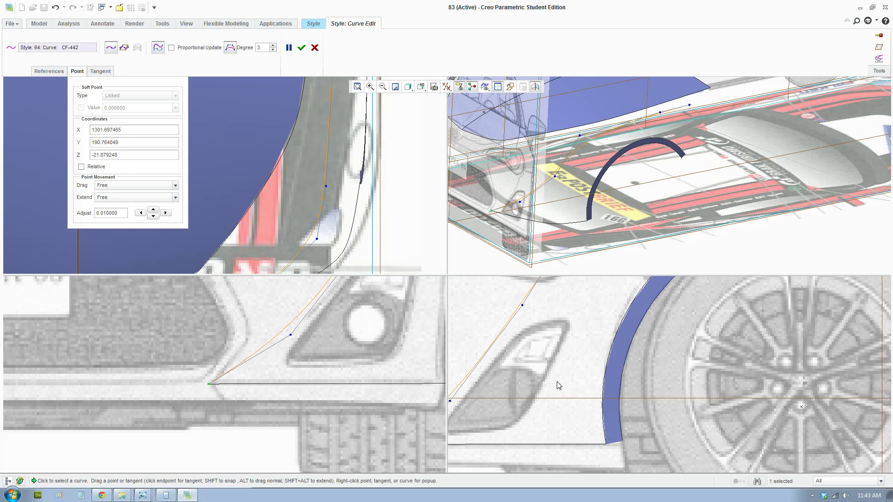
pyautogui.scroll(5, 558, 385)
pyautogui.click(301, 48)
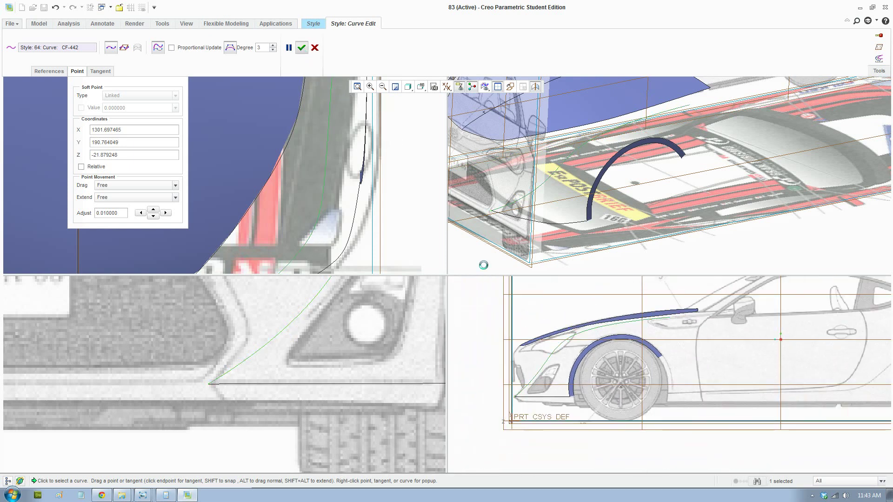
# Try to create a surface between the fender outline curve and the wheel-arch edge, with the bumper-edge curve as a cross curve.
pyautogui.keyDown('shift'); pyautogui.moveTo(633, 200); pyautogui.dragTo(626, 220, button='middle'); pyautogui.keyUp('shift')
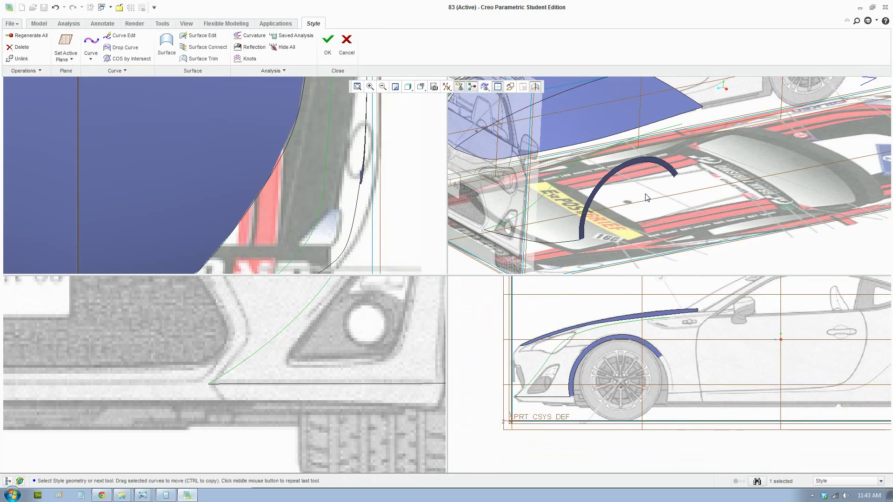
pyautogui.click(645, 198)
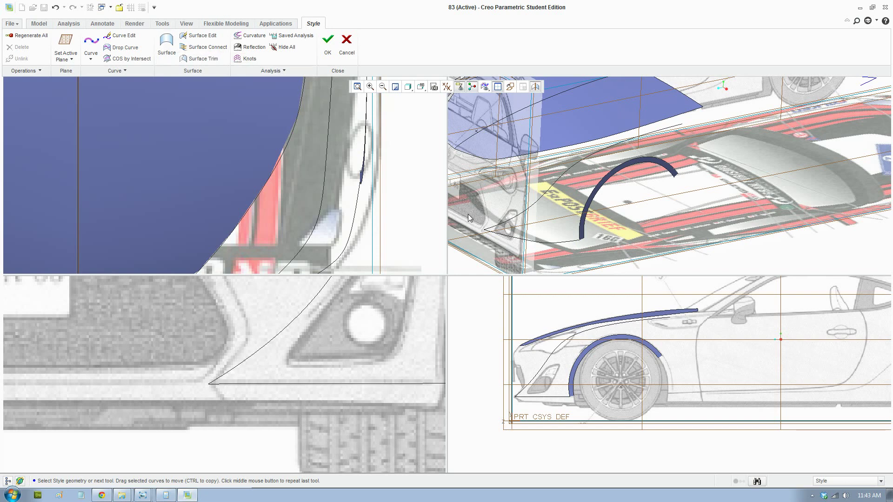
pyautogui.click(167, 44)
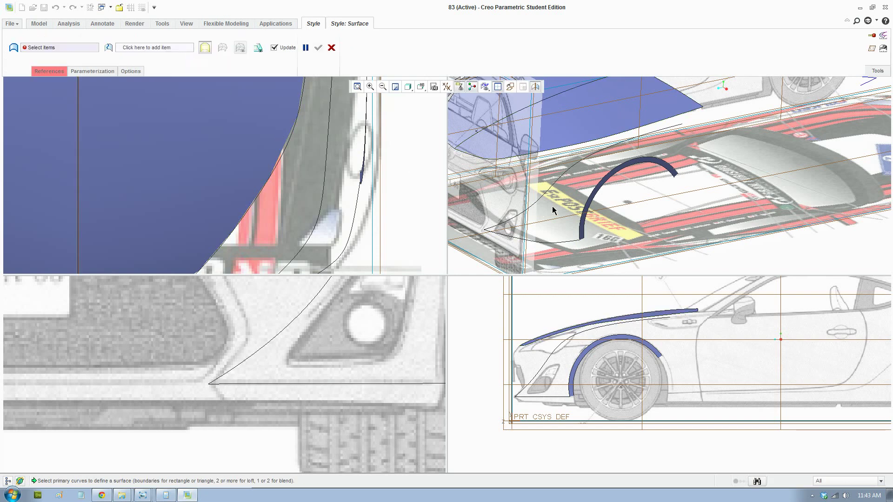
pyautogui.click(549, 191)
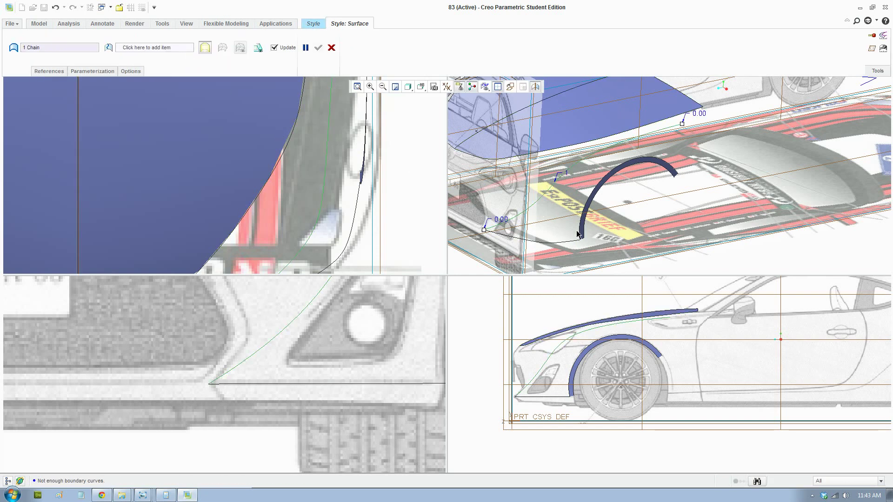
pyautogui.keyDown('ctrl'); pyautogui.click(578, 234); pyautogui.keyUp('ctrl')
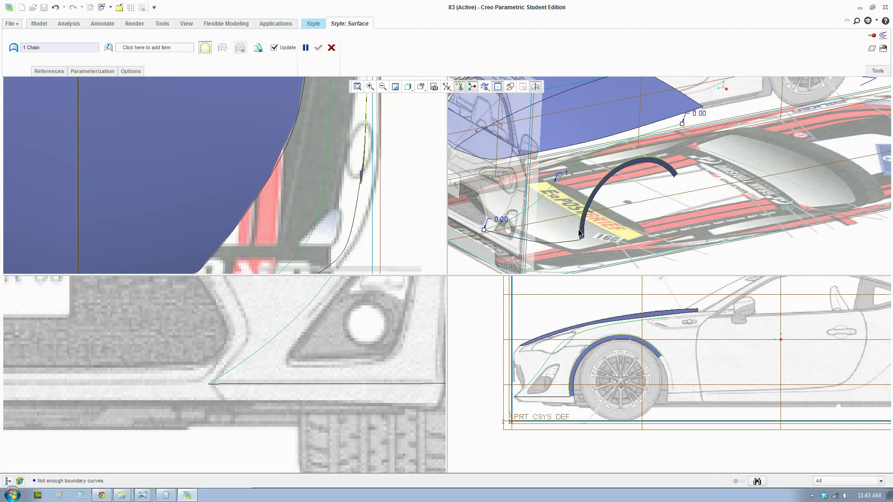
pyautogui.click(136, 50)
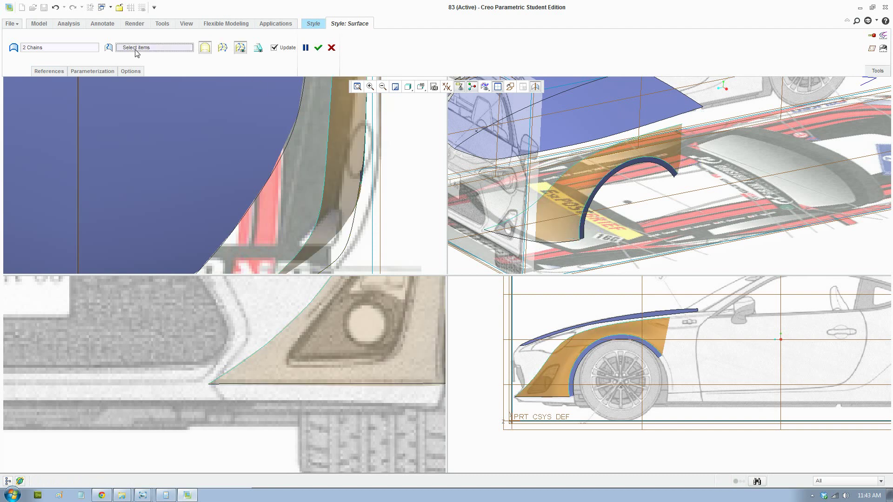
pyautogui.click(559, 241)
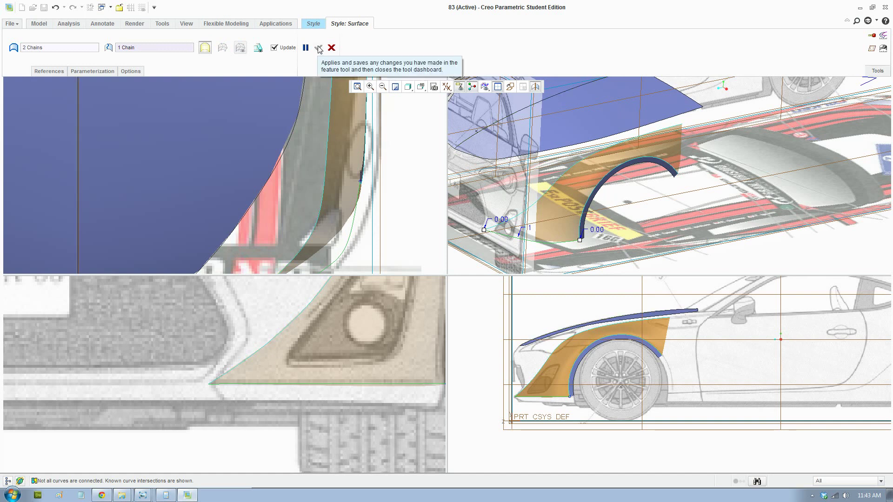
pyautogui.click(331, 47)
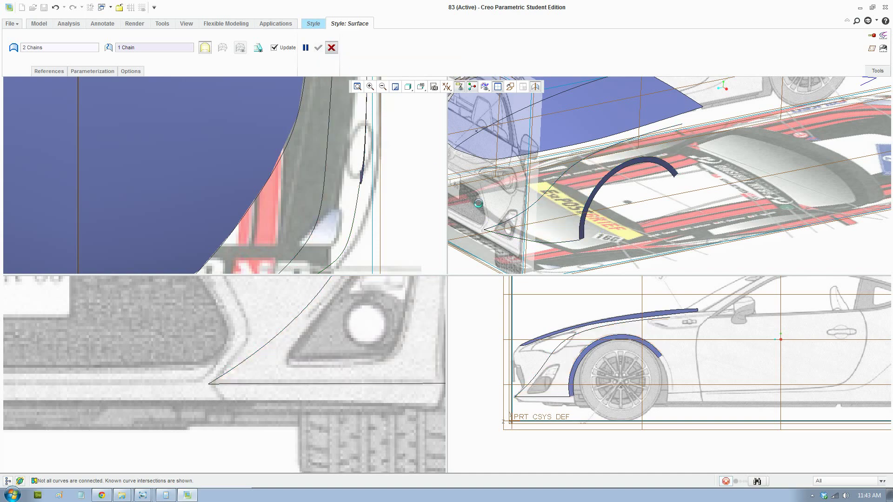
# Select the bumper-edge curve and examine up close how its outer end meets the wheel-arch edge's lower corner.
pyautogui.click(574, 242)
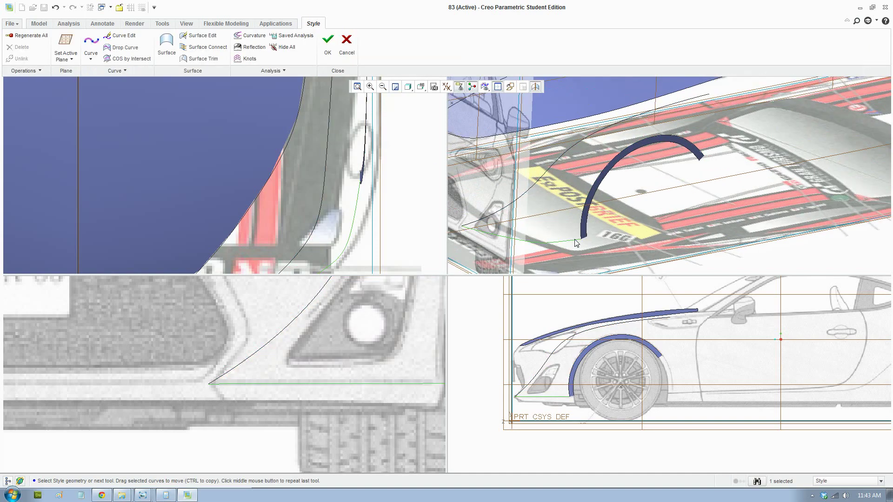
pyautogui.scroll(-5, 565, 398)
pyautogui.scroll(-5, 358, 390)
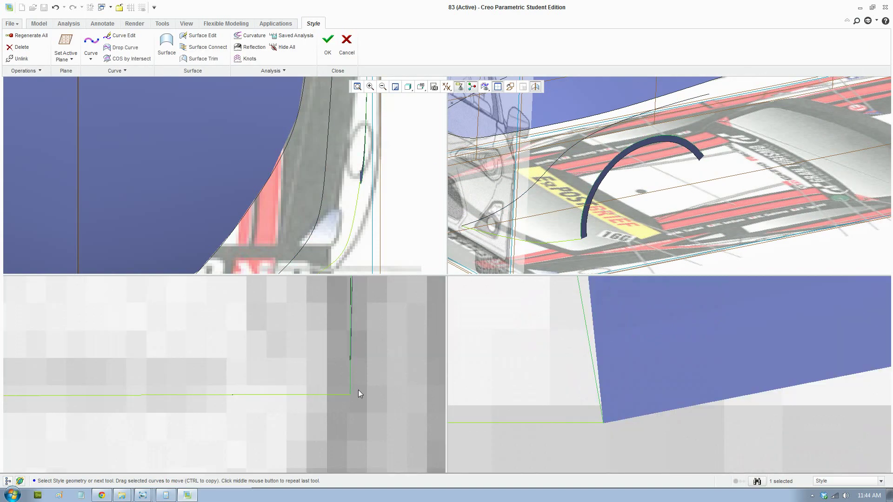
pyautogui.scroll(-3, 609, 383)
pyautogui.scroll(-1, 599, 414)
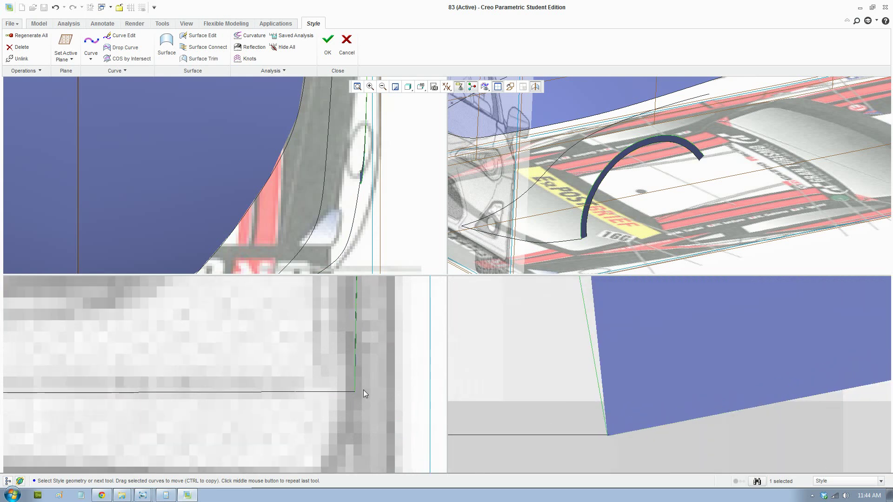
pyautogui.scroll(-5, 363, 391)
pyautogui.scroll(-2, 581, 436)
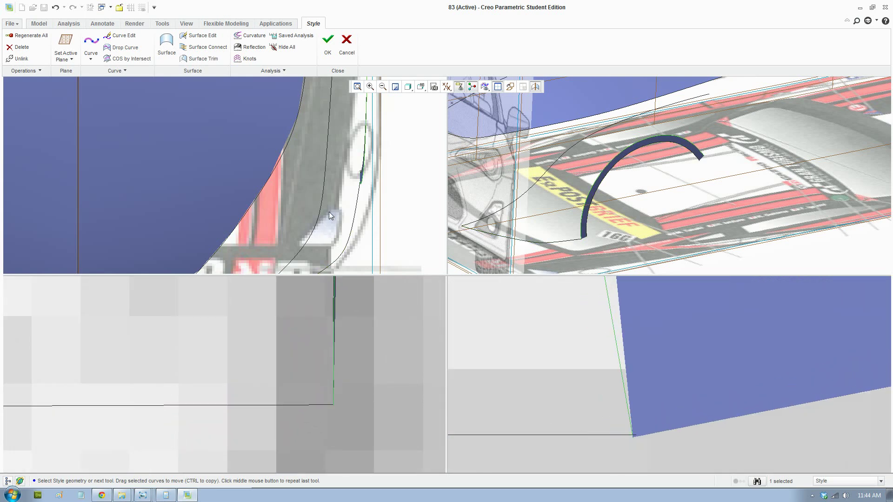
pyautogui.scroll(5, 321, 205)
pyautogui.scroll(-4, 339, 175)
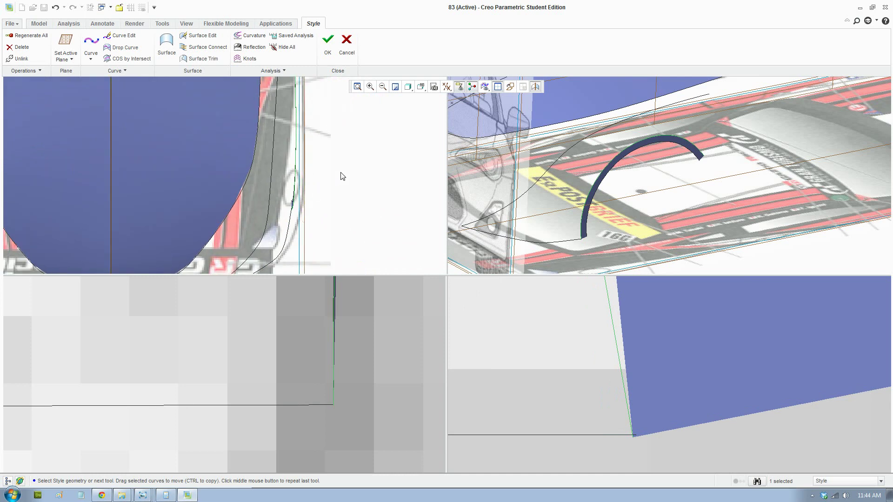
pyautogui.scroll(3, 343, 176)
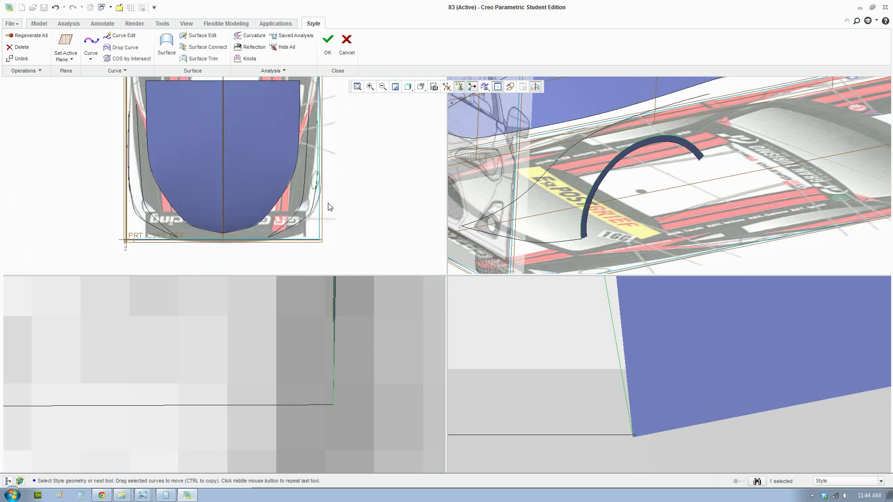
pyautogui.scroll(-5, 325, 218)
pyautogui.scroll(-3, 334, 408)
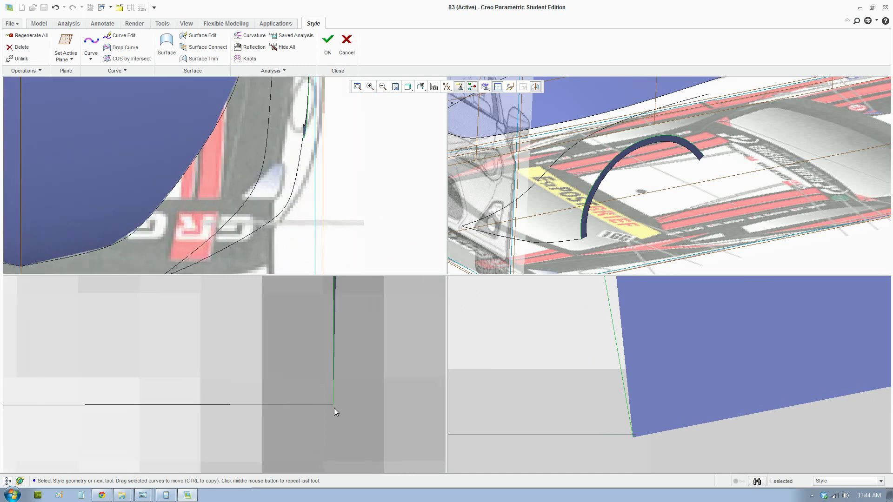
pyautogui.scroll(3, 334, 371)
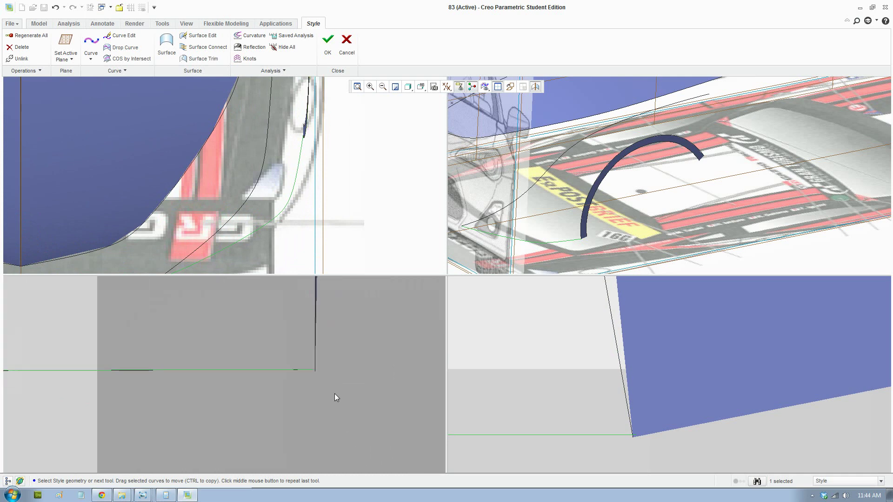
# Edit the bumper-edge curve and move its outer end onto the wheel-arch edge's lower corner in the front and side views.
pyautogui.click(120, 36)
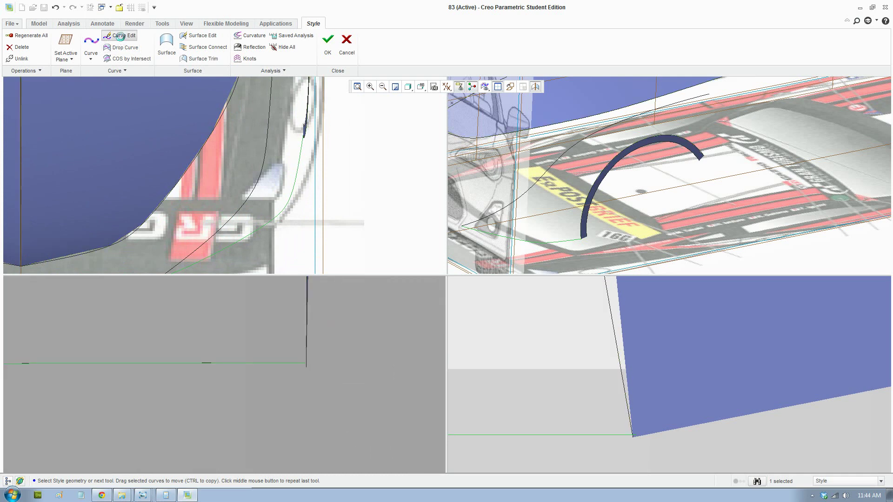
pyautogui.click(307, 364)
pyautogui.moveTo(306, 364); pyautogui.dragTo(302, 360)
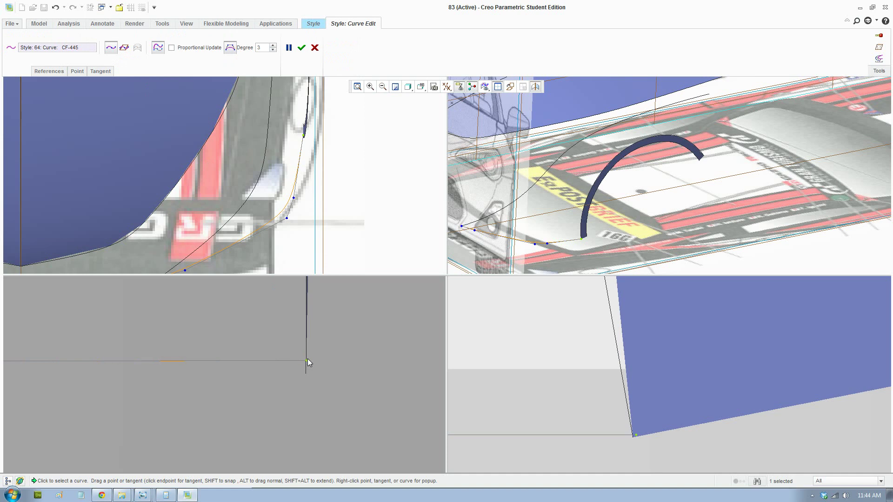
pyautogui.scroll(2, 676, 385)
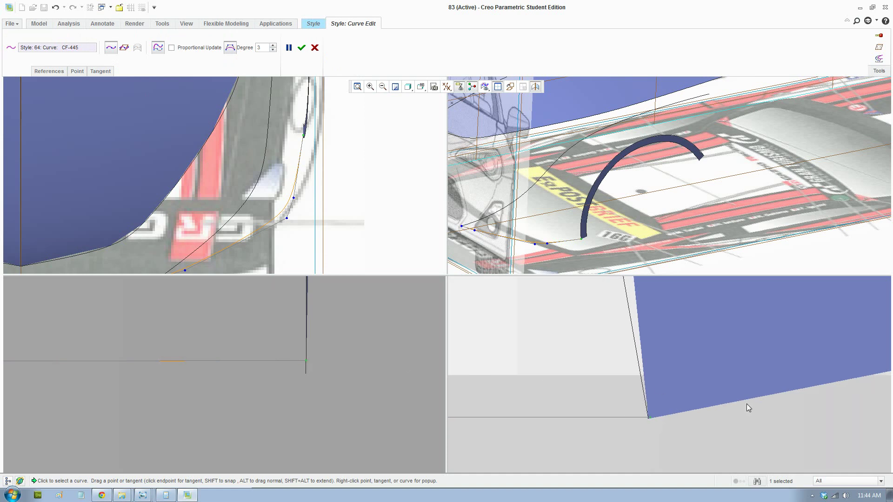
pyautogui.keyDown('shift'); pyautogui.moveTo(738, 400); pyautogui.dragTo(636, 387, button='middle'); pyautogui.keyUp('shift')
pyautogui.scroll(-3, 496, 403)
pyautogui.scroll(-2, 670, 402)
pyautogui.scroll(-1, 672, 403)
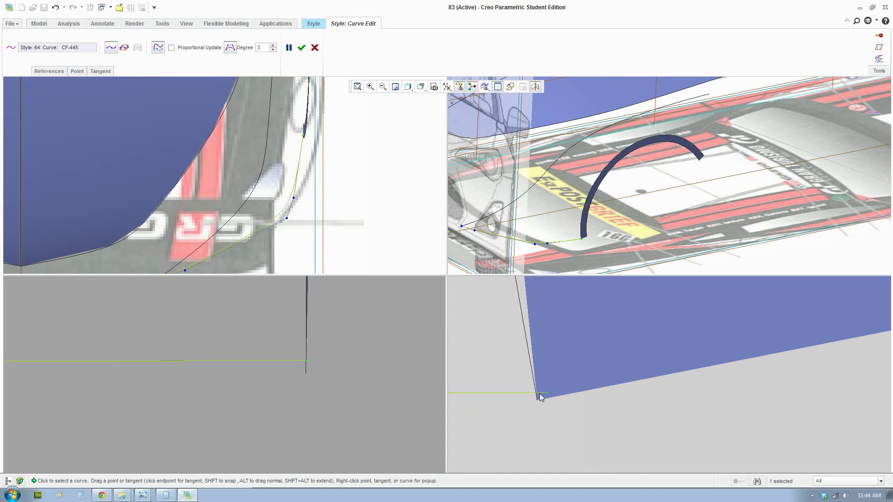
pyautogui.moveTo(547, 392); pyautogui.dragTo(537, 393)
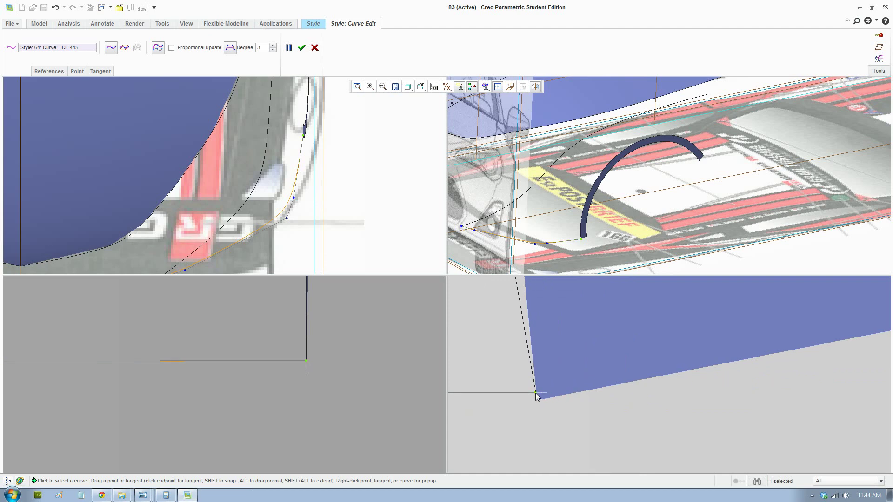
# Shift the wheel-arch curve's lower end slightly in the side view to meet the bumper-edge curve's outer end, and accept the curve edits.
pyautogui.scroll(3, 565, 386)
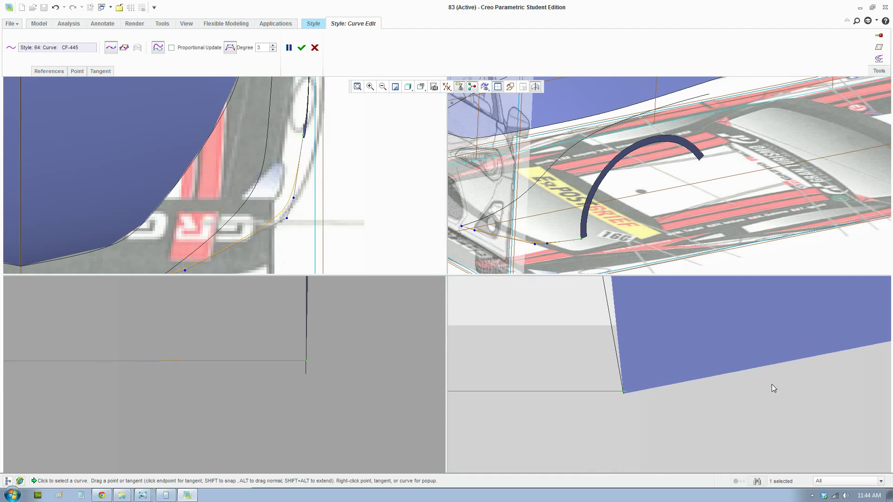
pyautogui.keyDown('shift'); pyautogui.moveTo(759, 385); pyautogui.dragTo(665, 406, button='middle'); pyautogui.keyUp('shift')
pyautogui.scroll(1, 673, 400)
pyautogui.keyDown('shift'); pyautogui.moveTo(729, 390); pyautogui.dragTo(673, 403, button='middle'); pyautogui.keyUp('shift')
pyautogui.scroll(3, 696, 400)
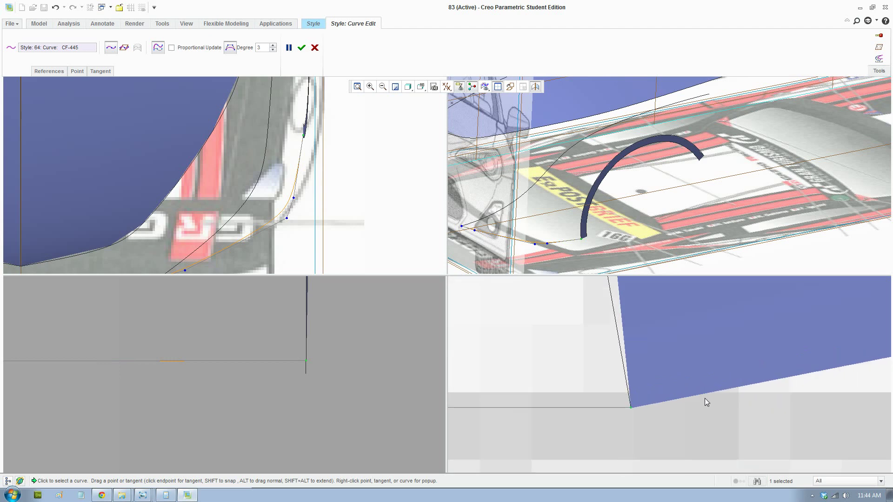
pyautogui.keyDown('shift'); pyautogui.moveTo(769, 406); pyautogui.dragTo(633, 438, button='middle'); pyautogui.keyUp('shift')
pyautogui.scroll(2, 642, 430)
pyautogui.click(816, 375)
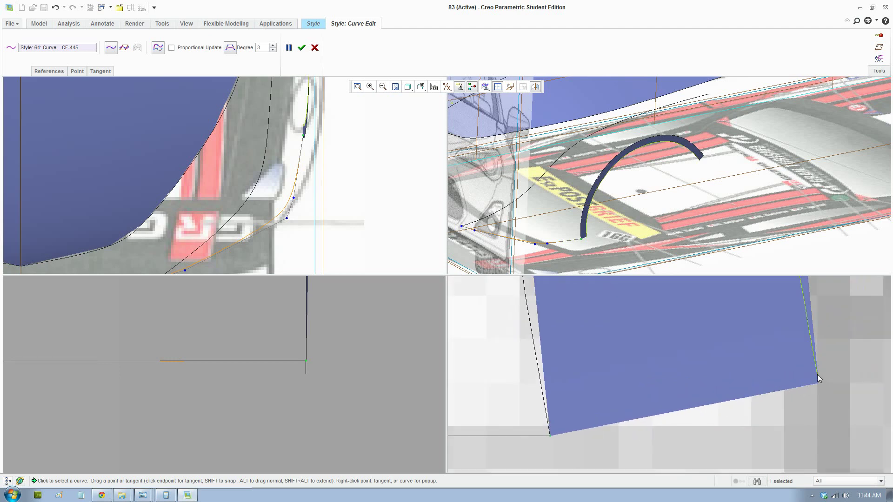
pyautogui.scroll(-2, 818, 386)
pyautogui.keyDown('shift'); pyautogui.moveTo(709, 408); pyautogui.dragTo(861, 338, button='middle'); pyautogui.keyUp('shift')
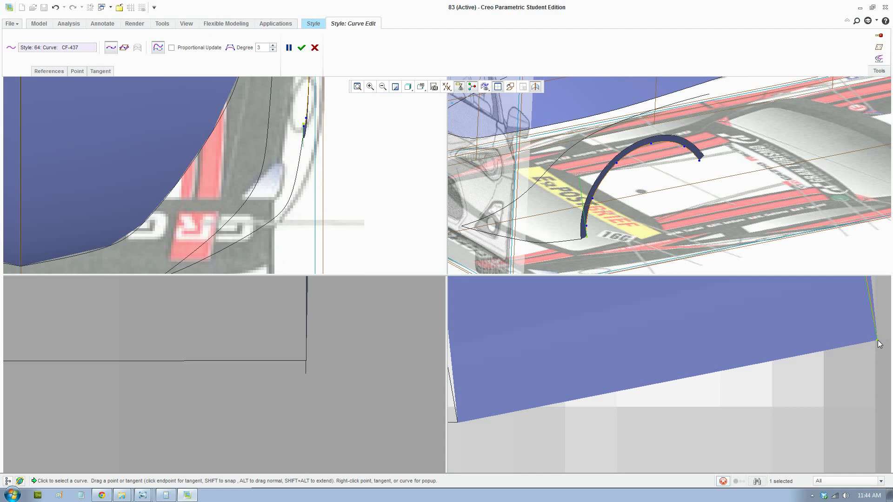
pyautogui.moveTo(877, 339); pyautogui.dragTo(882, 343)
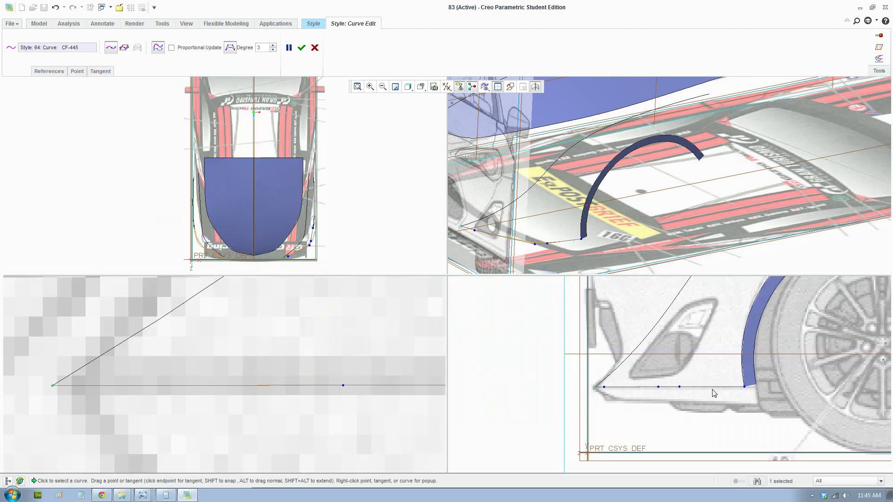
pyautogui.scroll(5, 713, 386)
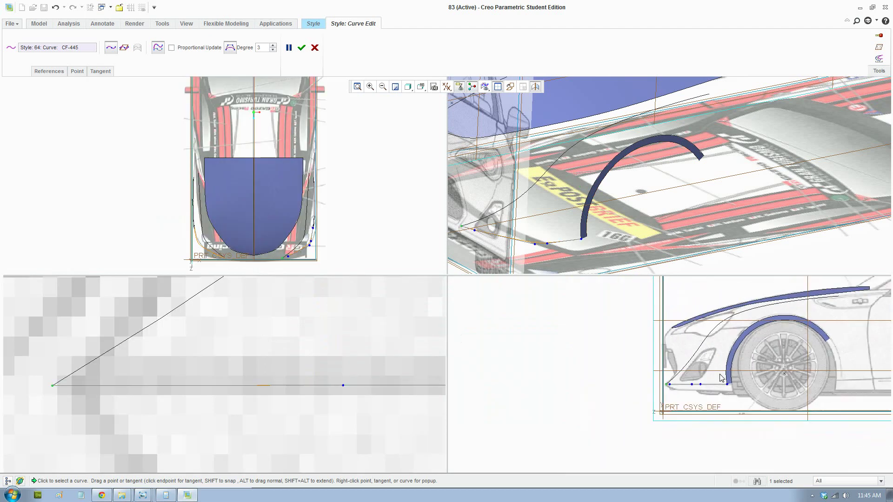
pyautogui.keyDown('shift'); pyautogui.moveTo(744, 360); pyautogui.dragTo(571, 382, button='middle'); pyautogui.keyUp('shift')
pyautogui.moveTo(621, 203); pyautogui.dragTo(624, 199, button='middle')
pyautogui.click(300, 49)
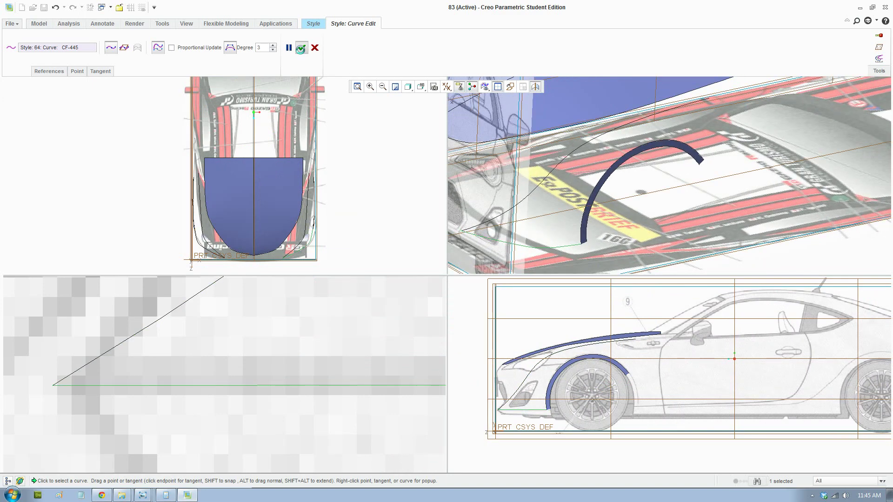
# Create the front fender surface between the fender outline curve and the wheel-arch edge, with the bumper-edge curve as a cross curve.
pyautogui.click(166, 44)
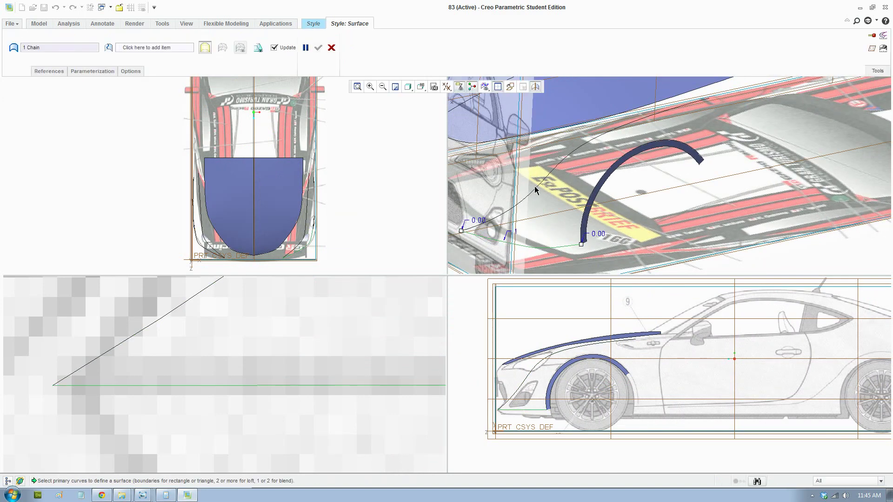
pyautogui.click(532, 247)
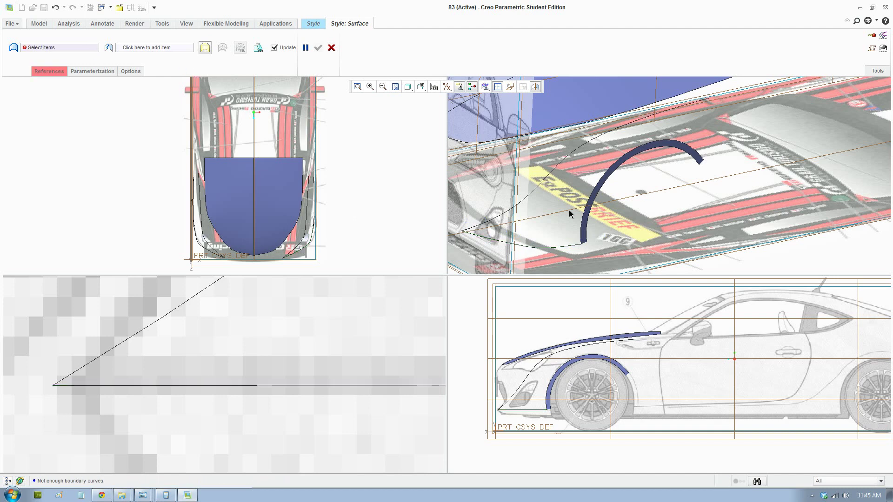
pyautogui.click(533, 194)
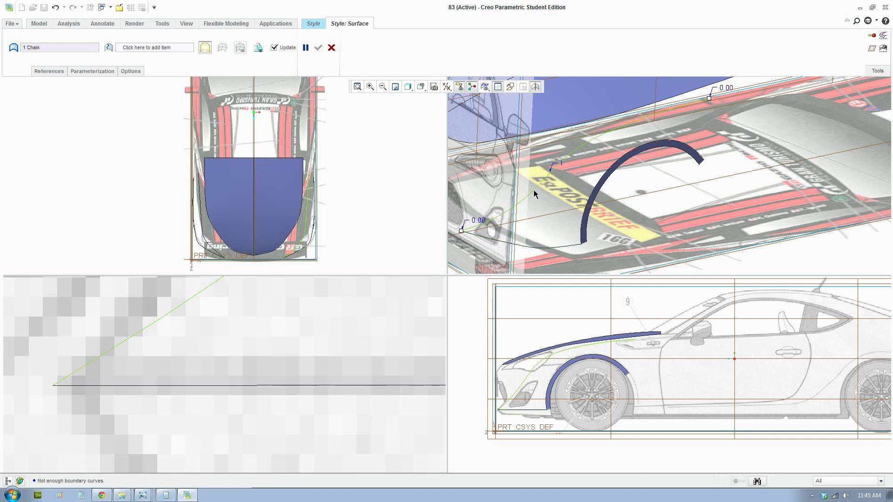
pyautogui.keyDown('ctrl'); pyautogui.click(588, 210); pyautogui.keyUp('ctrl')
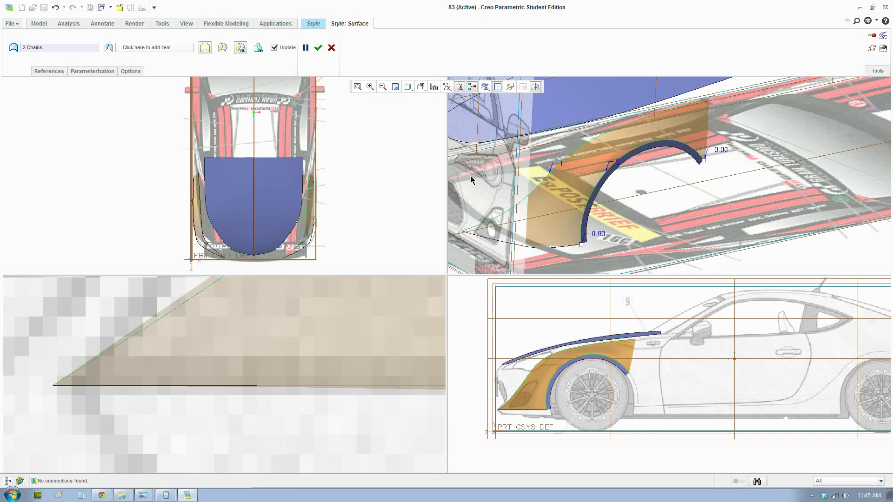
pyautogui.click(173, 48)
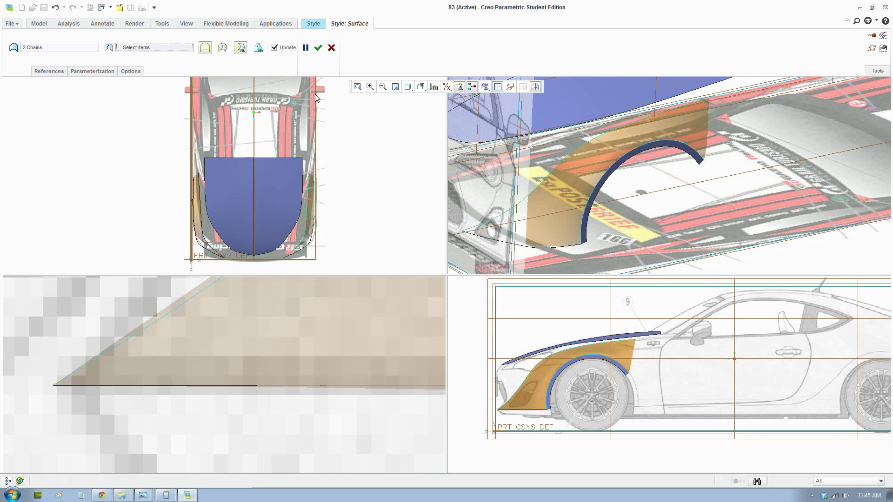
pyautogui.click(544, 250)
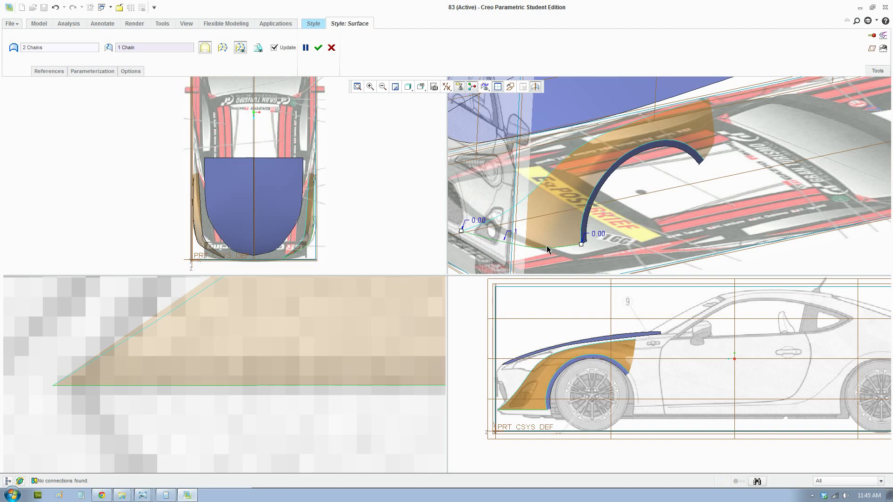
pyautogui.keyDown('ctrl'); pyautogui.click(546, 248); pyautogui.keyUp('ctrl')
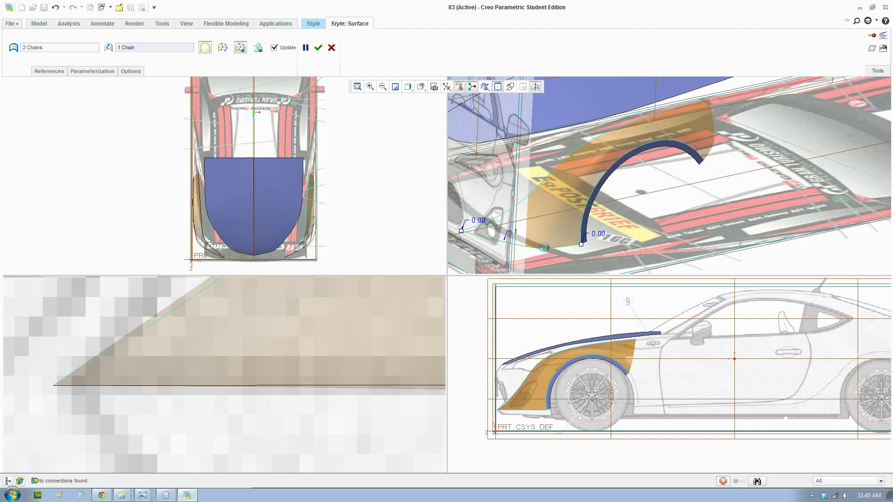
pyautogui.click(547, 247)
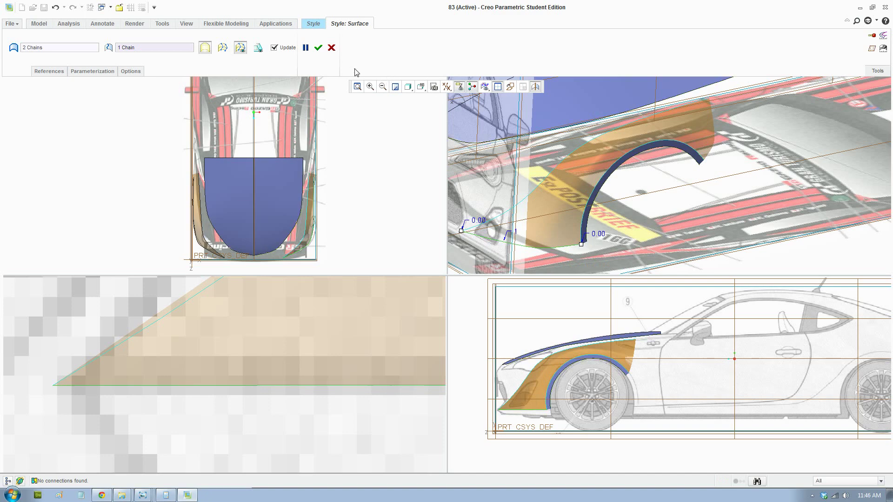
pyautogui.click(318, 48)
# Inspect the new fender surface from several angles in the 3D view, changing from four views to a single view.
pyautogui.moveTo(604, 186); pyautogui.dragTo(636, 170, button='middle')
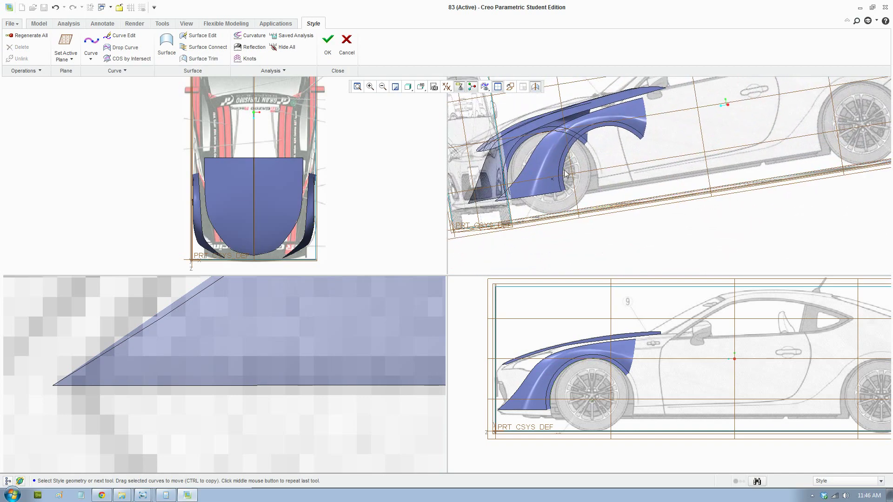
pyautogui.moveTo(578, 172)
pyautogui.mouseDown(button='middle')
pyautogui.moveTo(599, 178)
pyautogui.moveTo(591, 176)
pyautogui.mouseUp(button='middle')
pyautogui.scroll(3, 629, 186)
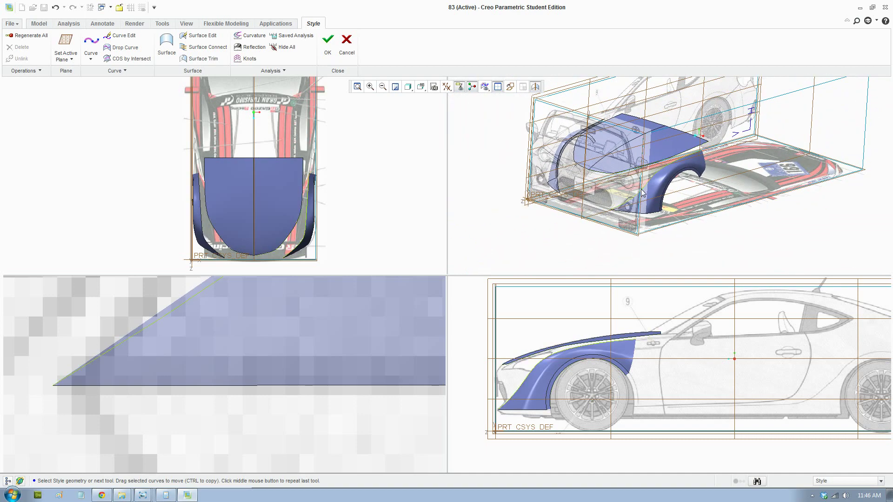
pyautogui.keyDown('shift'); pyautogui.moveTo(645, 195); pyautogui.dragTo(533, 149, button='middle'); pyautogui.keyUp('shift')
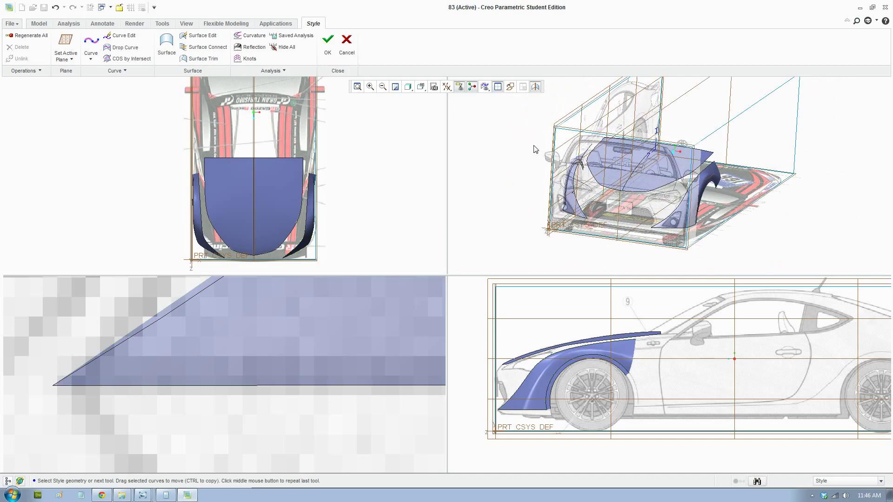
pyautogui.click(497, 88)
pyautogui.moveTo(574, 224); pyautogui.dragTo(275, 347, button='middle')
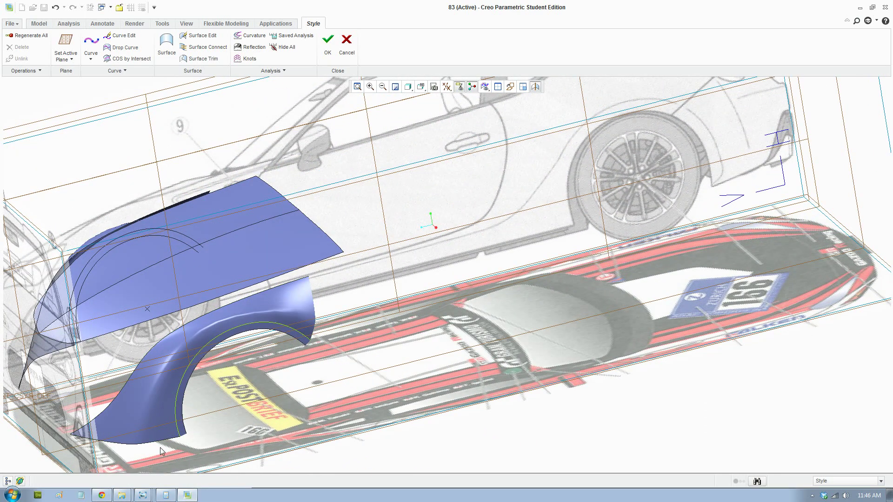
# Open the reference photo Toyota_86.jpg from the Toyota86 folder, study the front fender and bumper shape, and put the photo away.
pyautogui.click(121, 495)
pyautogui.click(117, 461)
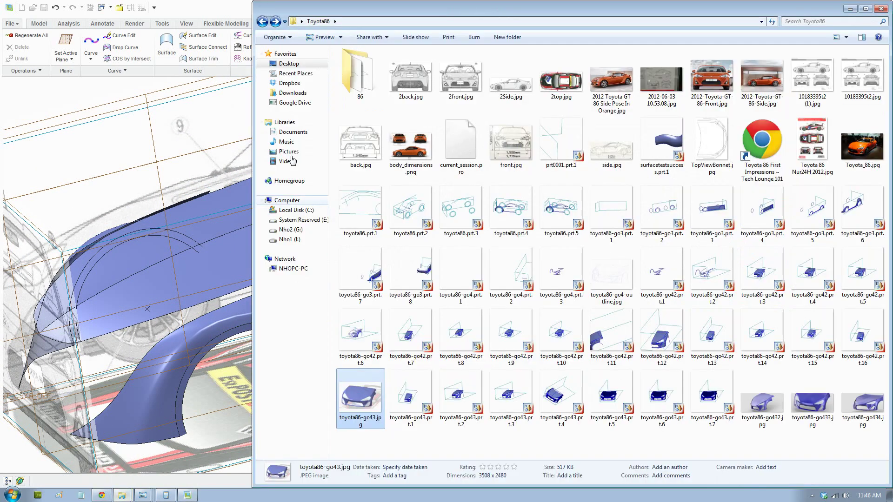
pyautogui.doubleClick(861, 146)
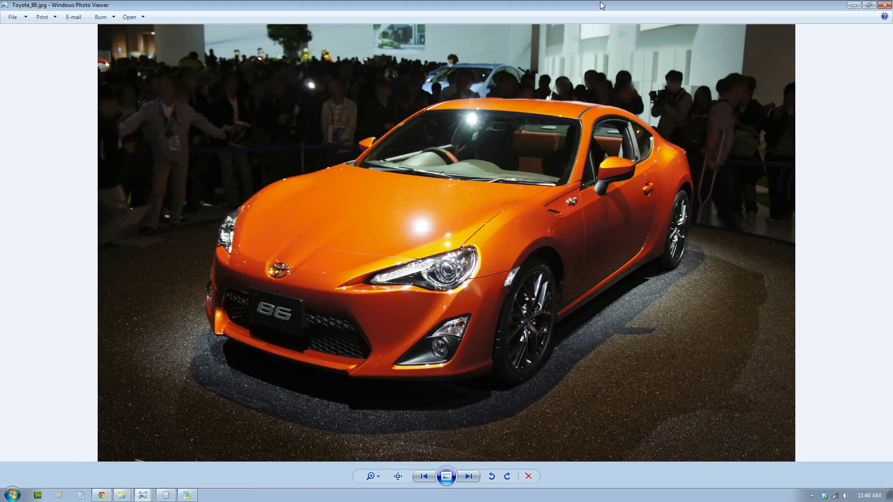
pyautogui.moveTo(602, 6); pyautogui.dragTo(890, 7)
pyautogui.click(850, 6)
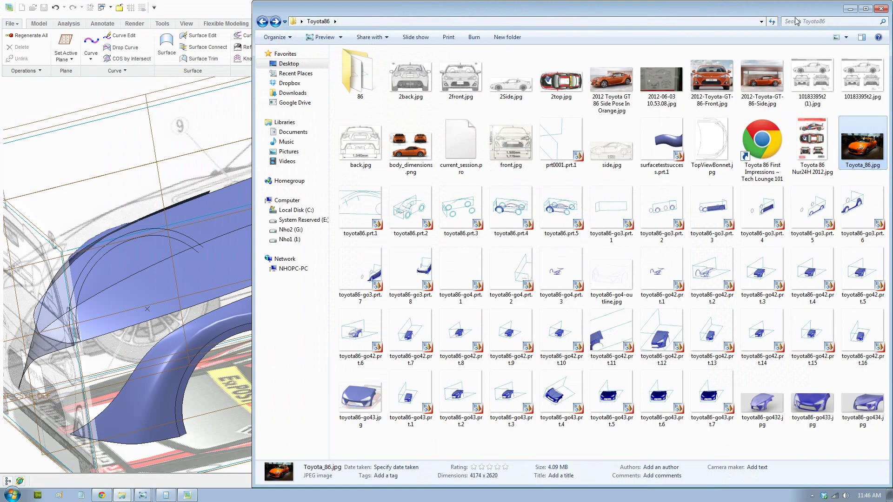
# Arrange the Toyota_86.jpg photo beside a reduced modelling window and zoom the photo in on the front fender and headlight.
pyautogui.press('super+Down')
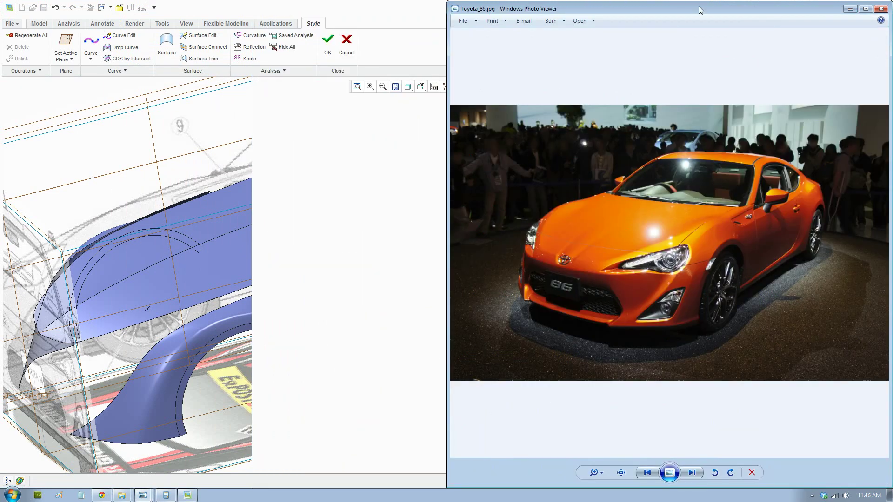
pyautogui.doubleClick(403, 9)
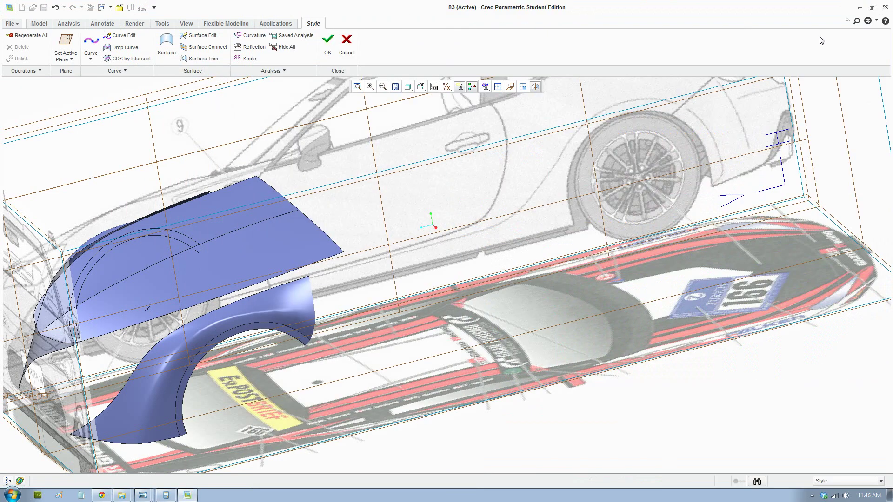
pyautogui.click(871, 8)
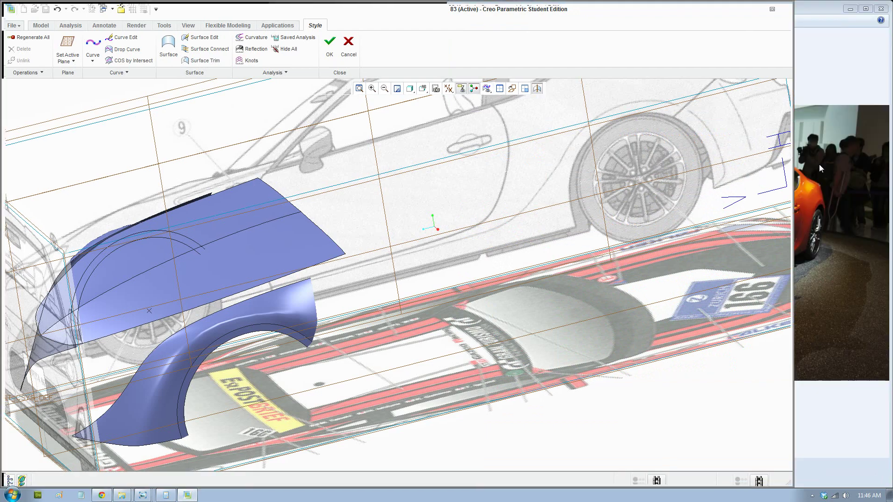
pyautogui.click(828, 166)
pyautogui.scroll(3, 761, 239)
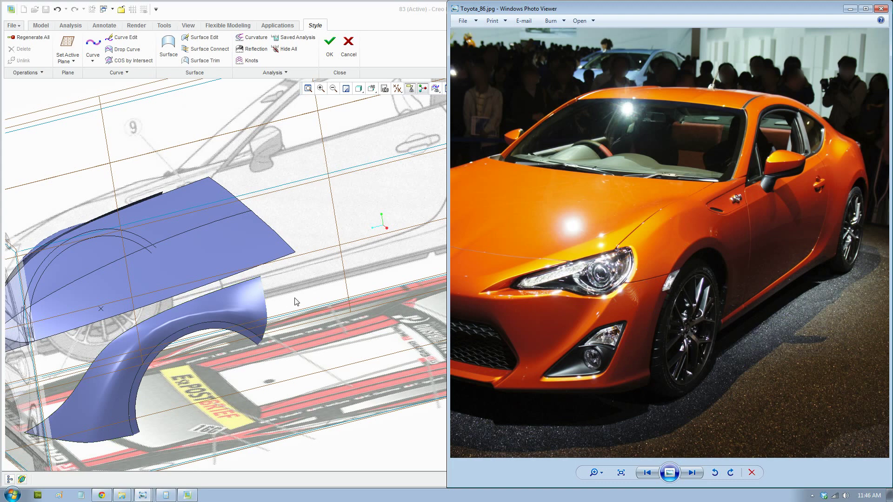
# Start a surface in the modelling window using the fender outline curve and the wheel-arch edge as its primary curves.
pyautogui.click(417, 226)
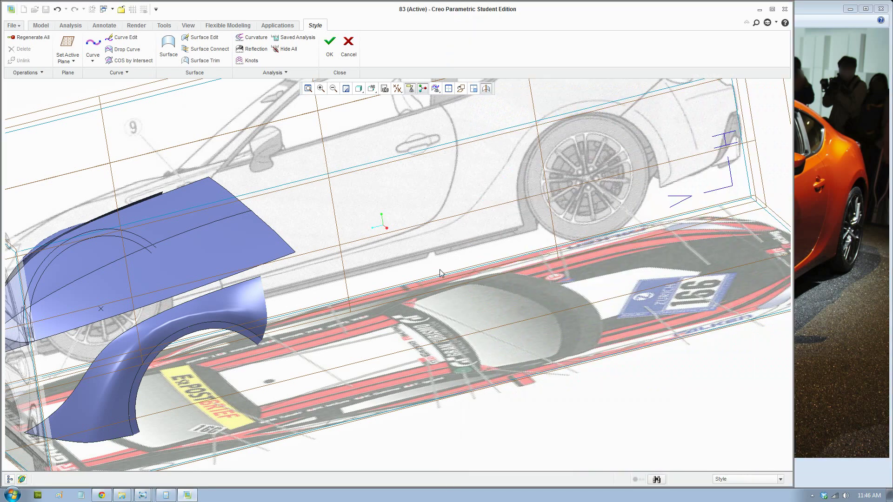
pyautogui.moveTo(300, 284); pyautogui.dragTo(389, 281, button='middle')
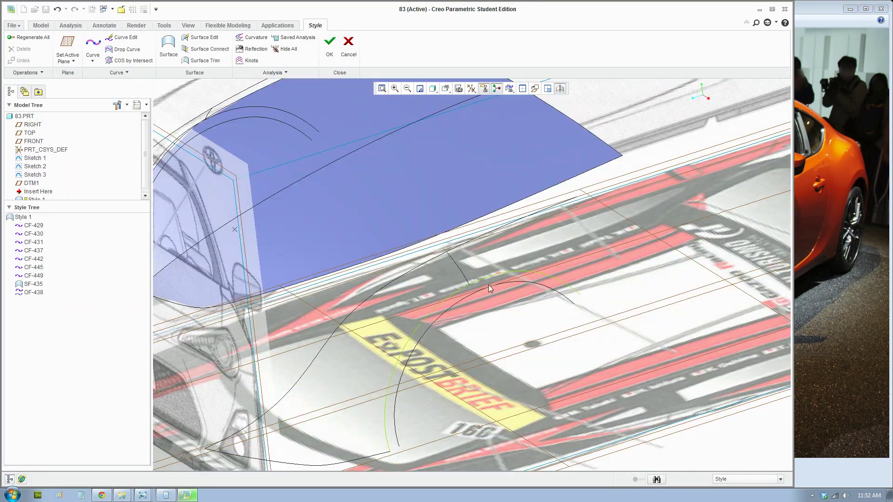
pyautogui.scroll(2, 492, 378)
pyautogui.moveTo(492, 378); pyautogui.dragTo(471, 341, button='middle')
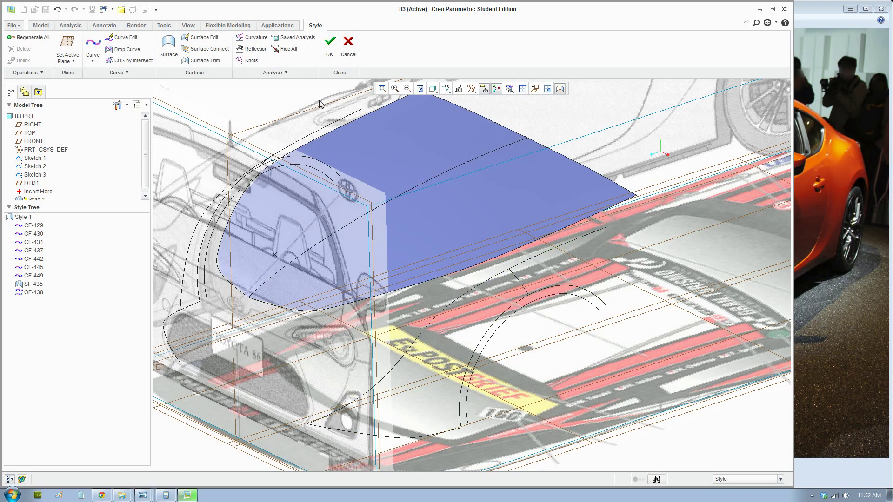
pyautogui.click(168, 46)
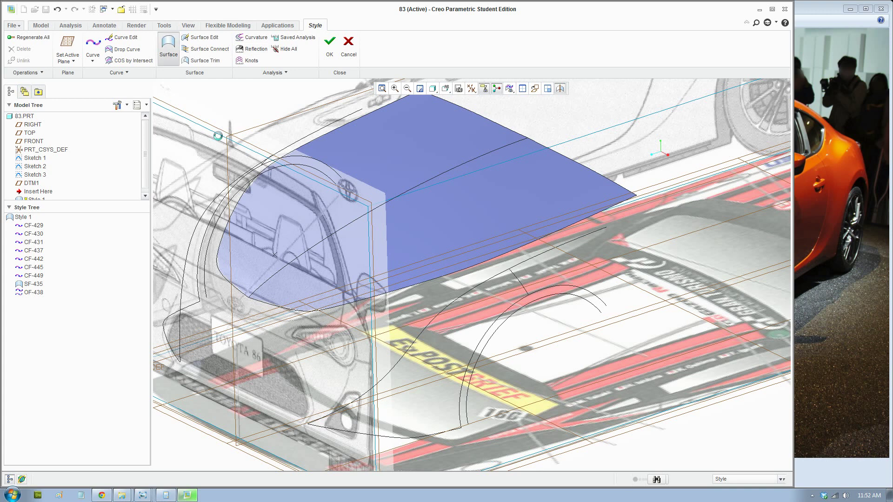
pyautogui.click(404, 361)
pyautogui.keyDown('ctrl'); pyautogui.click(463, 385); pyautogui.keyUp('ctrl')
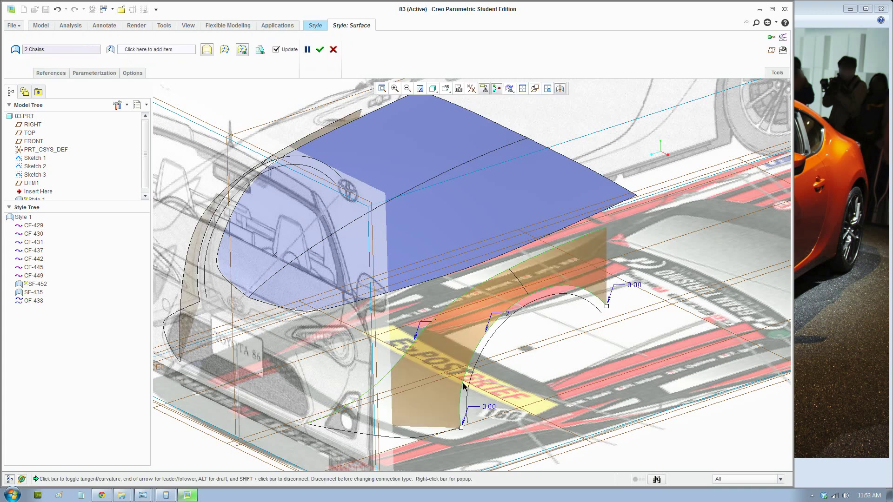
# Add the bumper-edge curve and the short curve above the wheel arch as cross curves, and accept the fender surface.
pyautogui.click(142, 50)
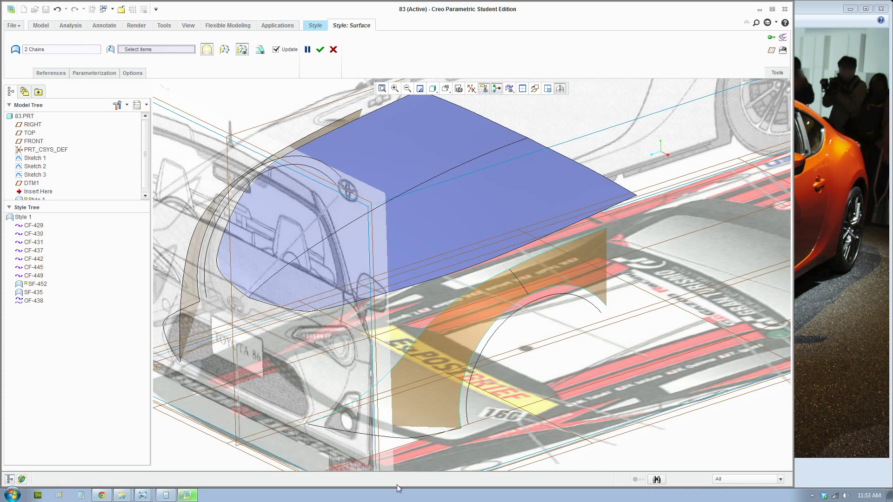
pyautogui.click(417, 434)
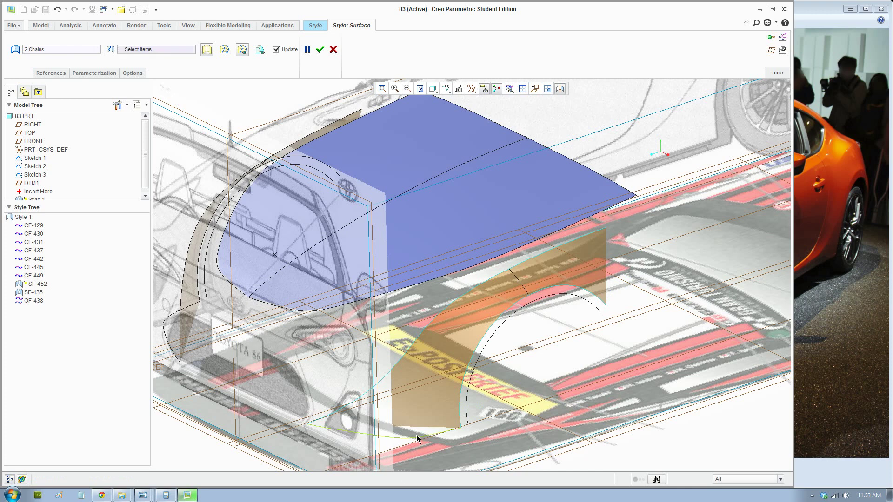
pyautogui.keyDown('ctrl'); pyautogui.click(522, 284); pyautogui.keyUp('ctrl')
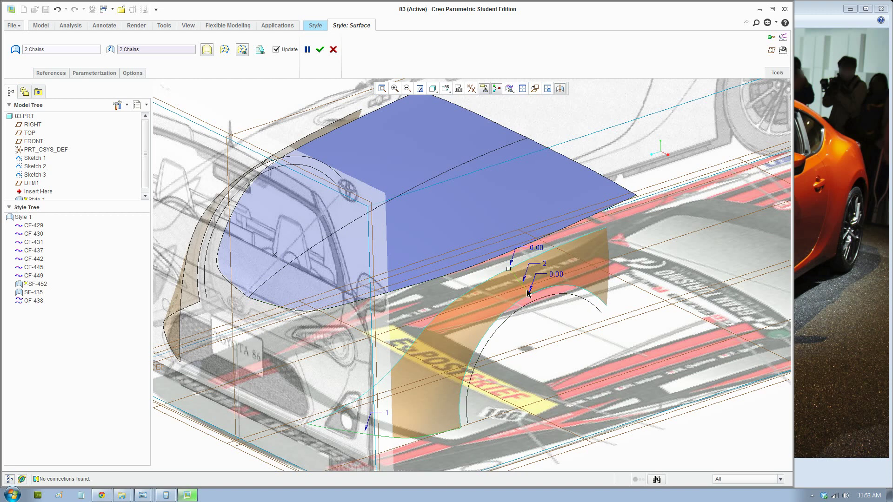
pyautogui.moveTo(528, 296); pyautogui.dragTo(500, 322, button='middle')
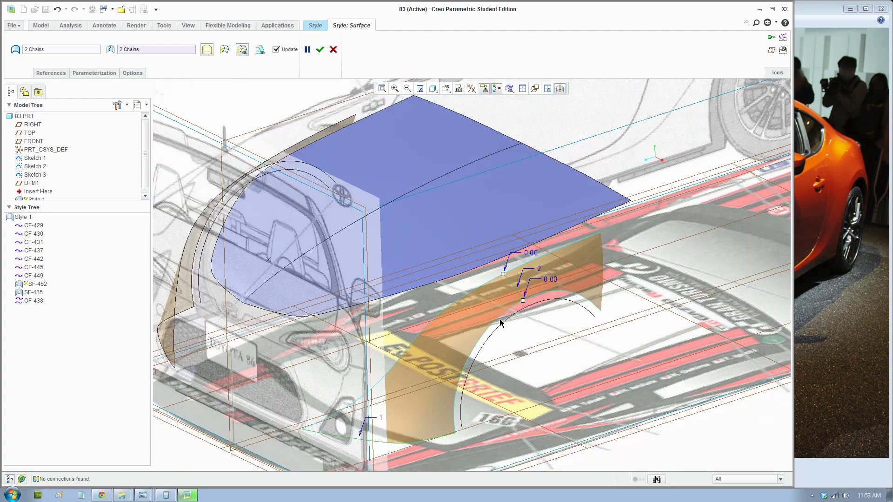
pyautogui.click(320, 49)
# Examine the new fender surface up close where the short cross curve meets the wheel-arch edge.
pyautogui.scroll(-3, 429, 421)
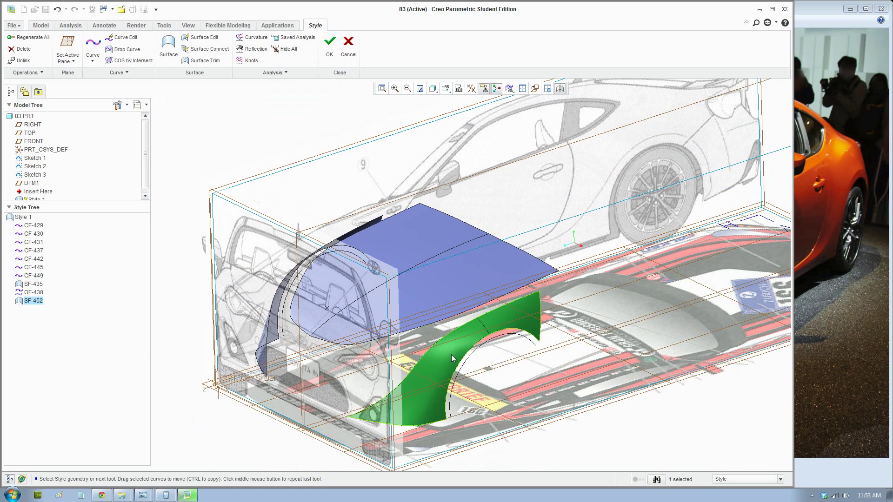
pyautogui.scroll(4, 457, 339)
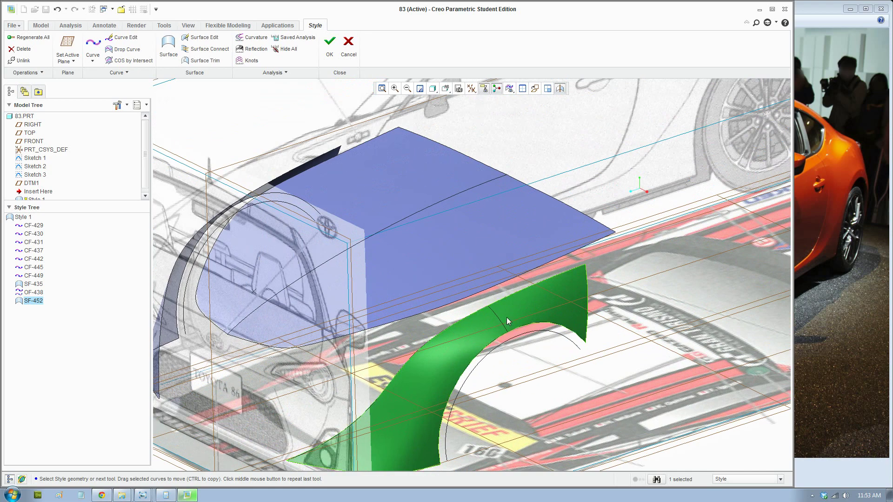
pyautogui.scroll(2, 499, 319)
pyautogui.click(498, 319)
pyautogui.scroll(5, 535, 358)
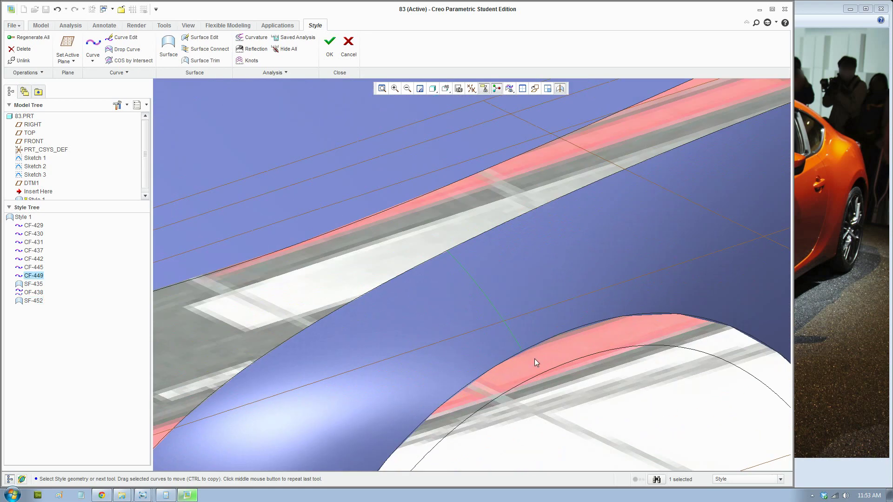
pyautogui.scroll(5, 508, 330)
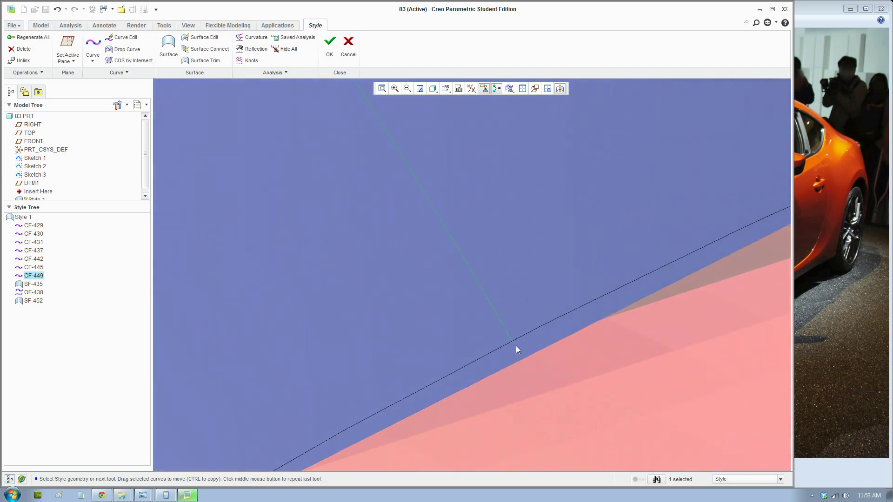
pyautogui.scroll(-10, 511, 339)
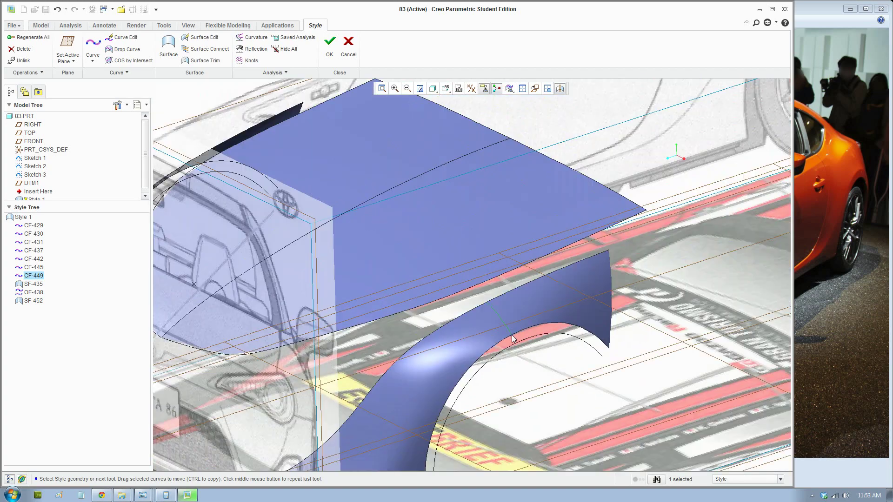
pyautogui.scroll(-3, 511, 335)
# Inspect the fender and bonnet surfaces against the front blueprint from several front and side angles.
pyautogui.moveTo(563, 430); pyautogui.dragTo(467, 332, button='middle')
pyautogui.moveTo(386, 359); pyautogui.dragTo(428, 363, button='middle')
pyautogui.moveTo(515, 359)
pyautogui.mouseDown(button='middle')
pyautogui.moveTo(468, 381)
pyautogui.moveTo(512, 357)
pyautogui.mouseUp(button='middle')
pyautogui.scroll(-3, 450, 331)
pyautogui.moveTo(458, 334)
pyautogui.mouseDown(button='middle')
pyautogui.moveTo(483, 344)
pyautogui.moveTo(467, 343)
pyautogui.moveTo(470, 325)
pyautogui.moveTo(504, 318)
pyautogui.moveTo(486, 318)
pyautogui.moveTo(520, 336)
pyautogui.moveTo(493, 337)
pyautogui.mouseUp(button='middle')
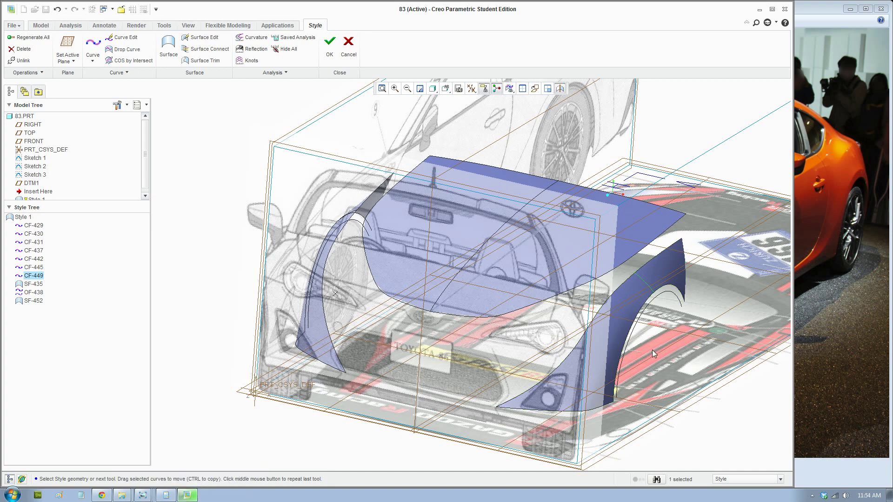
pyautogui.moveTo(645, 370); pyautogui.dragTo(608, 376, button='middle')
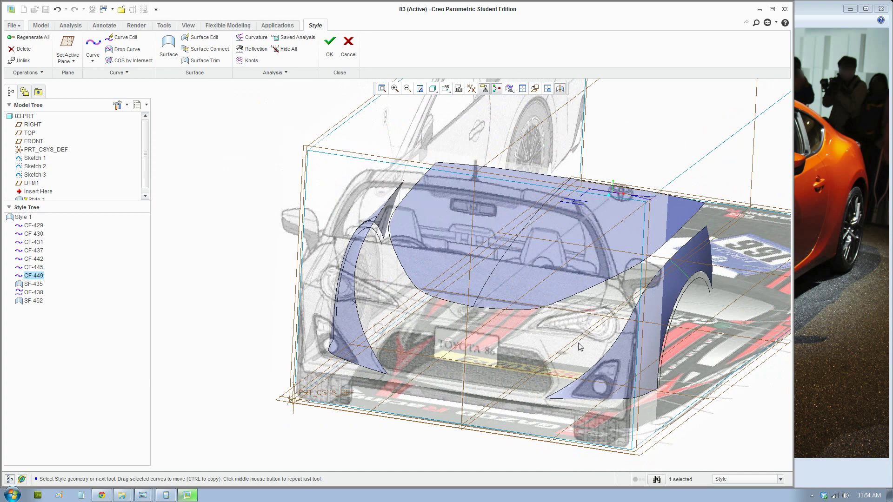
pyautogui.moveTo(563, 346)
pyautogui.keyDown('shift'); pyautogui.mouseDown(button='middle')
pyautogui.moveTo(539, 368)
pyautogui.moveTo(529, 359)
pyautogui.moveTo(536, 357)
pyautogui.moveTo(478, 338)
pyautogui.moveTo(497, 344)
pyautogui.moveTo(454, 344)
pyautogui.moveTo(472, 346)
pyautogui.mouseUp(button='middle'); pyautogui.keyUp('shift')
pyautogui.scroll(-1, 592, 351)
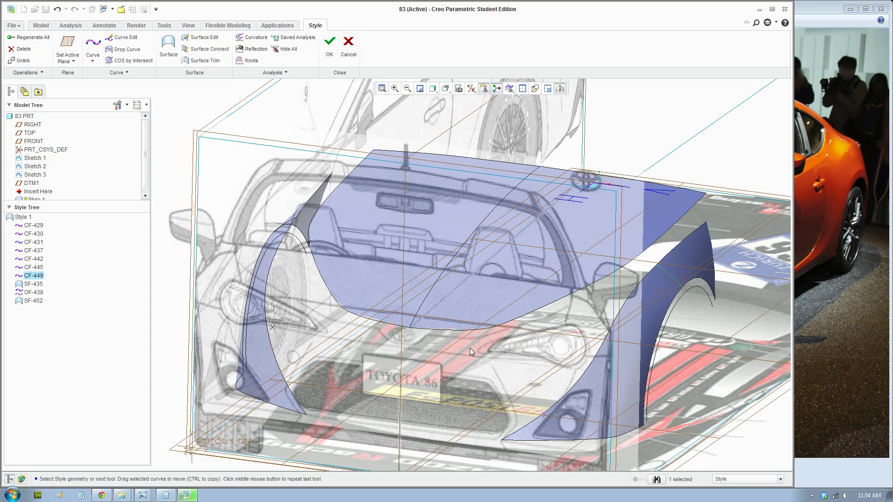